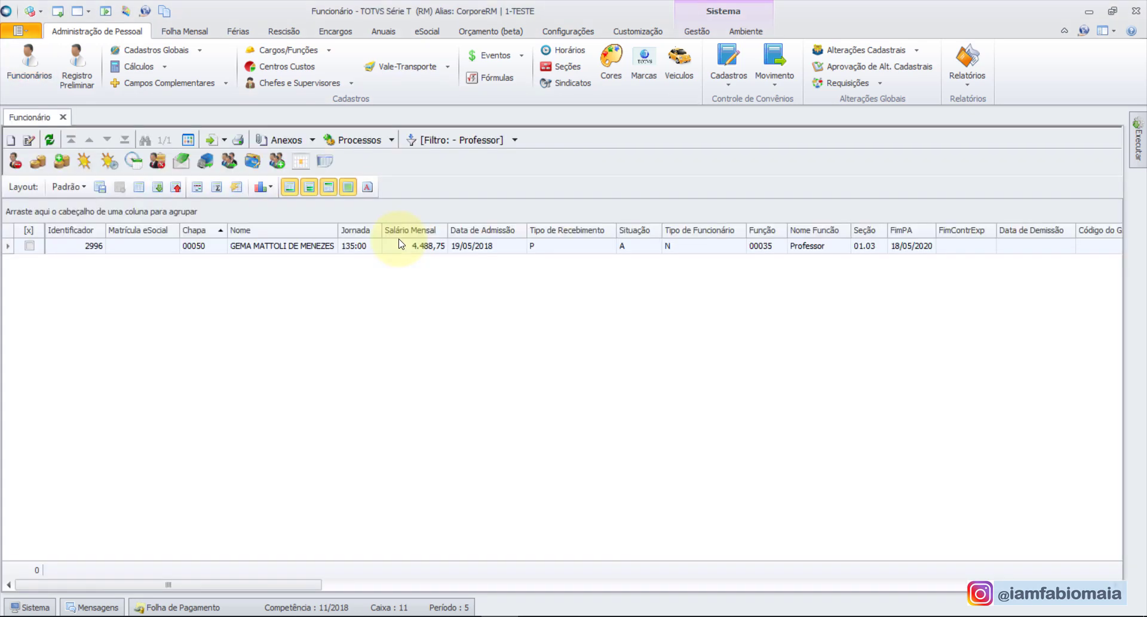
# - Review the professor's composite salary events V180 and V185, then check the monthly salary and workload in the employee list
pyautogui.click(281, 247)
pyautogui.click(311, 139)
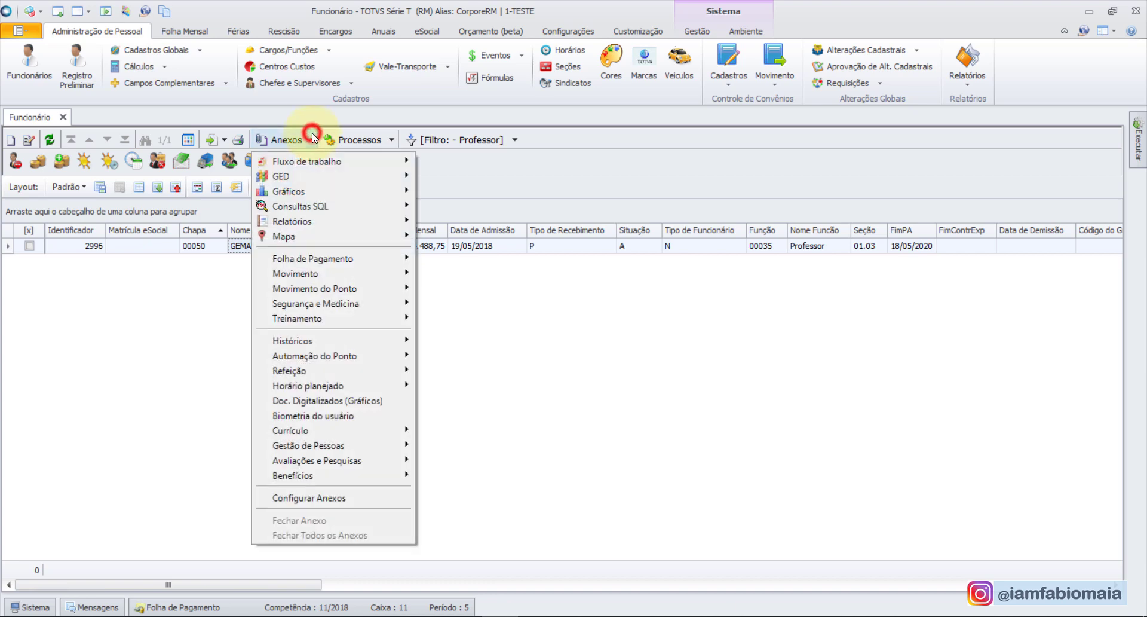
pyautogui.click(330, 261)
pyautogui.click(426, 259)
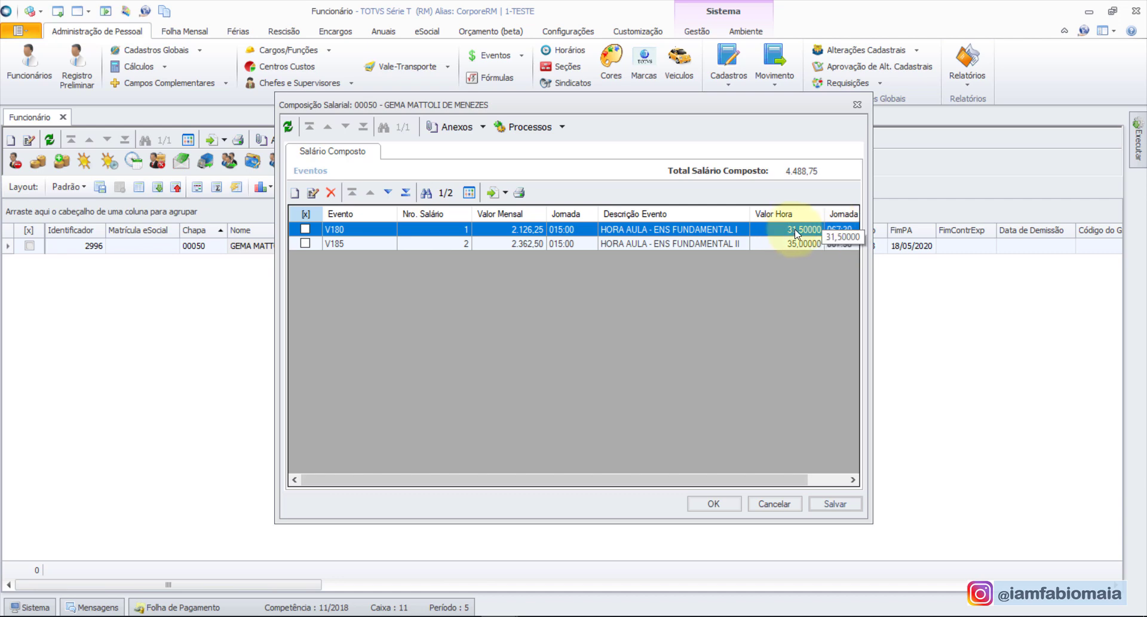
pyautogui.click(708, 243)
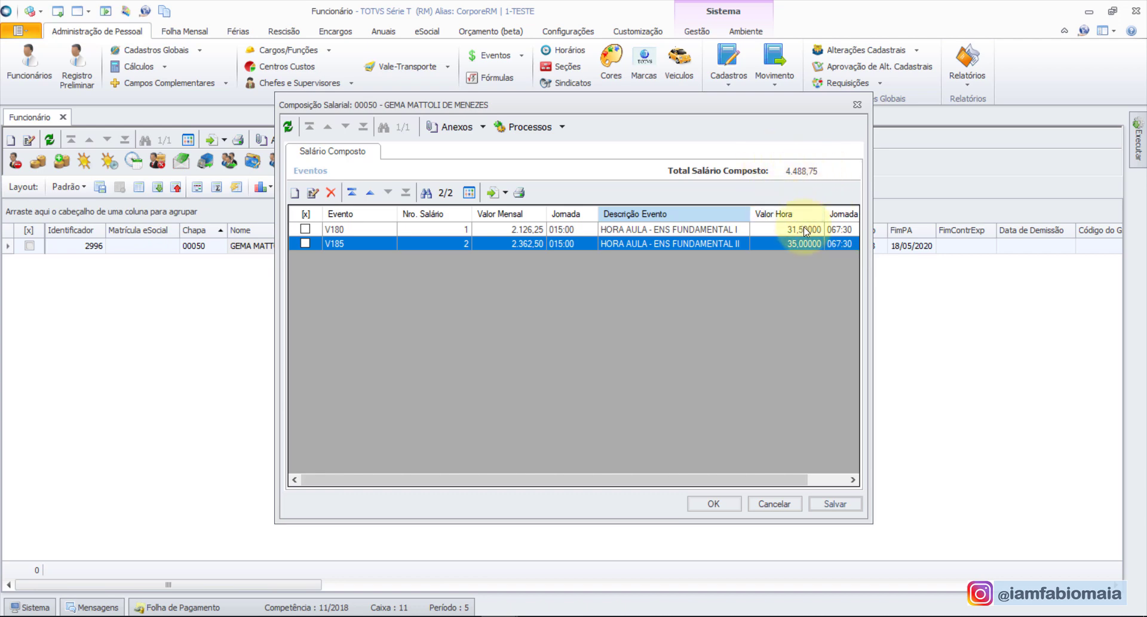
pyautogui.click(733, 505)
pyautogui.click(432, 246)
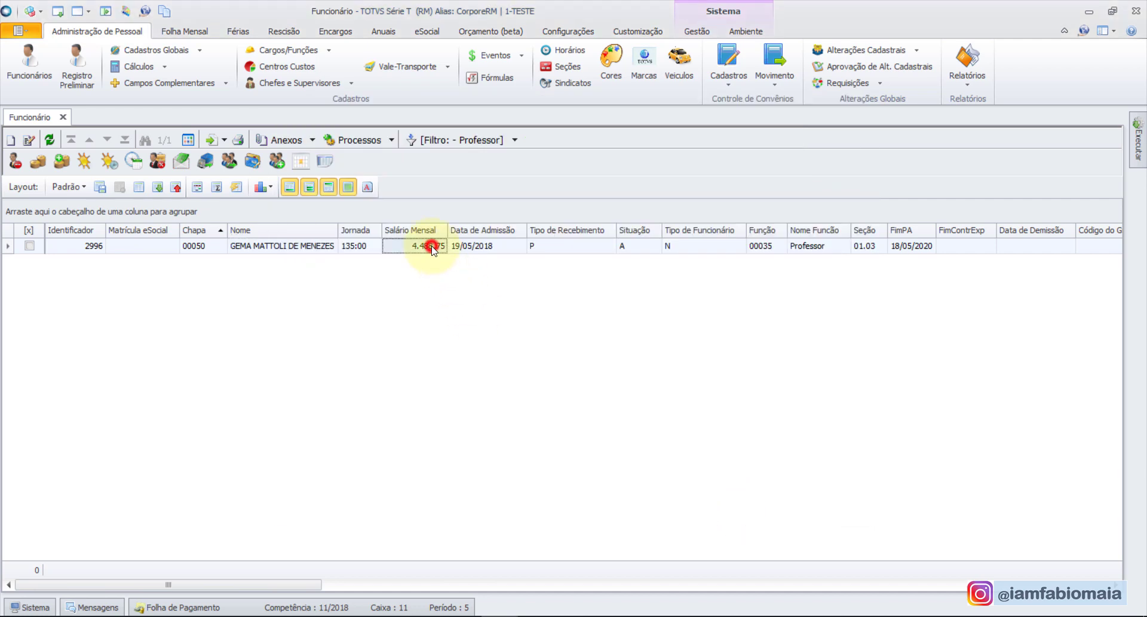
pyautogui.click(354, 245)
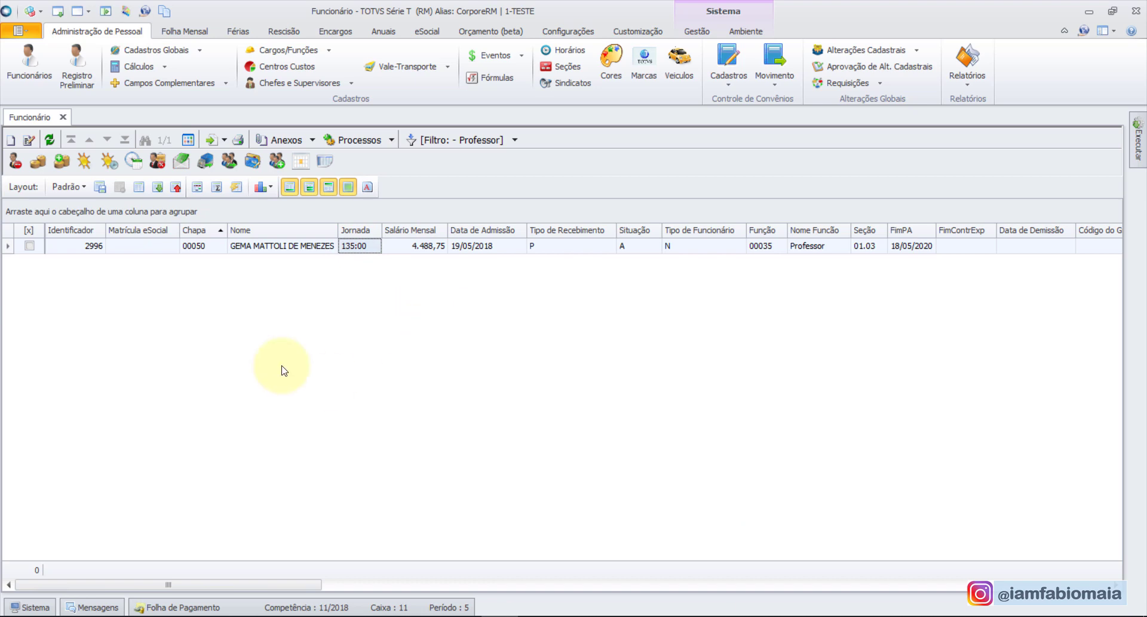
# - Open the professor's employee record and examine the Salário / Jornada information
pyautogui.click(28, 142)
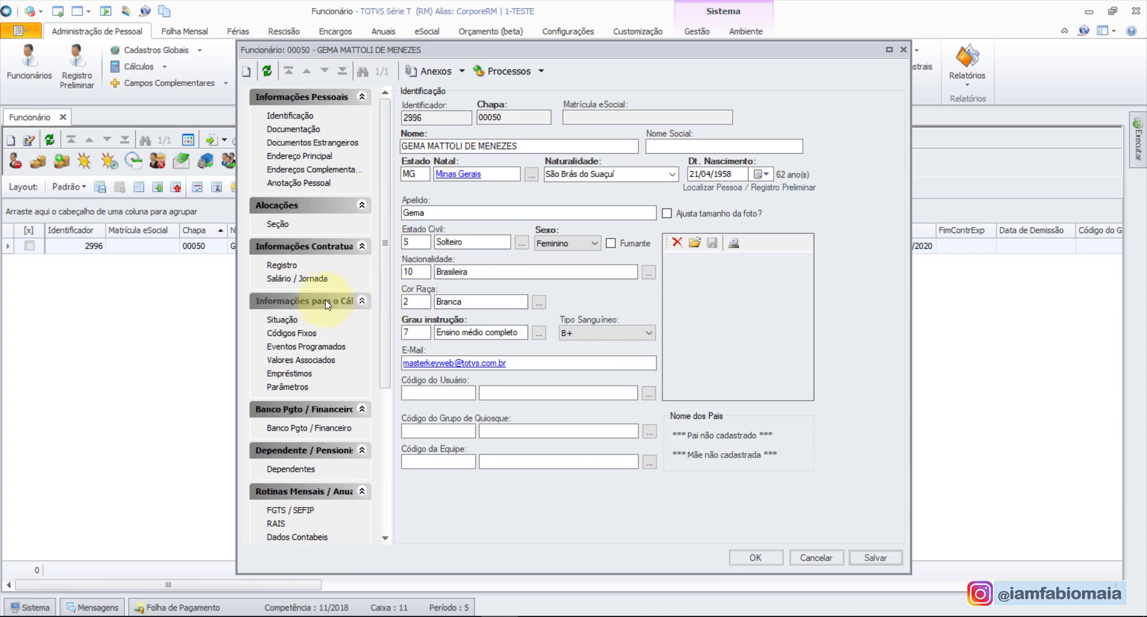
pyautogui.click(311, 279)
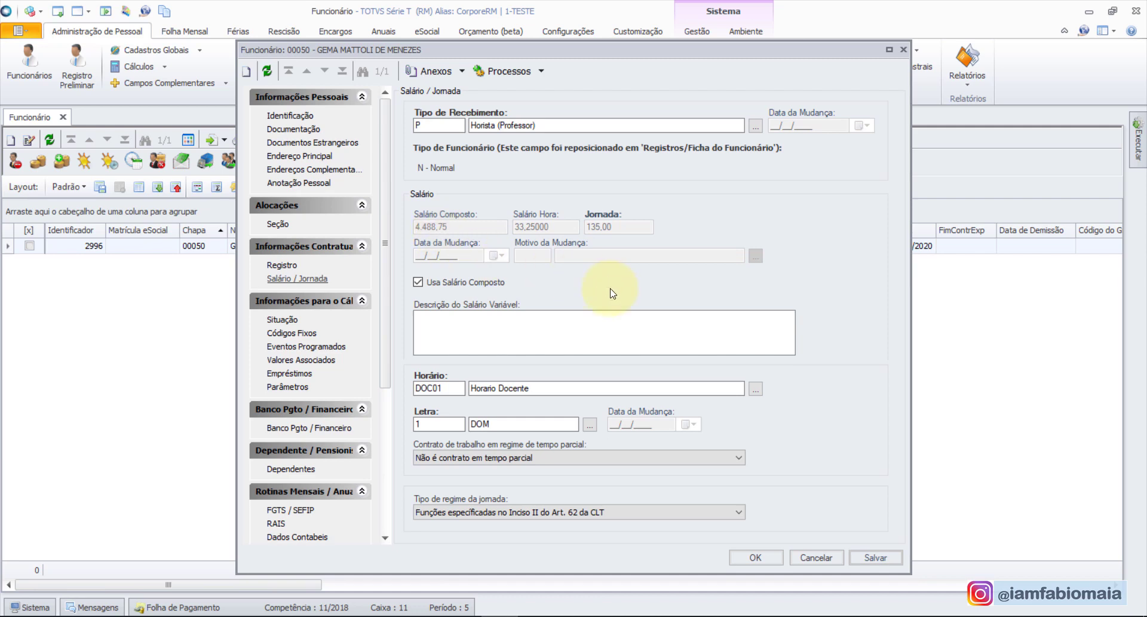
pyautogui.click(756, 557)
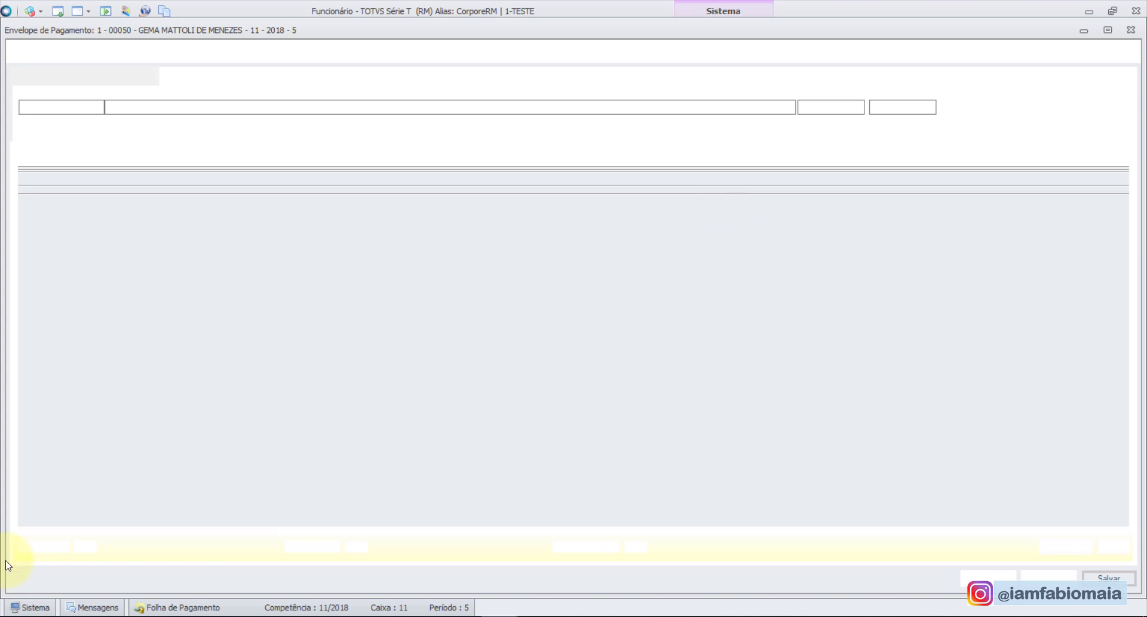
# - Review the professor's payment envelopes month by month from May to November 2018
pyautogui.click(980, 107)
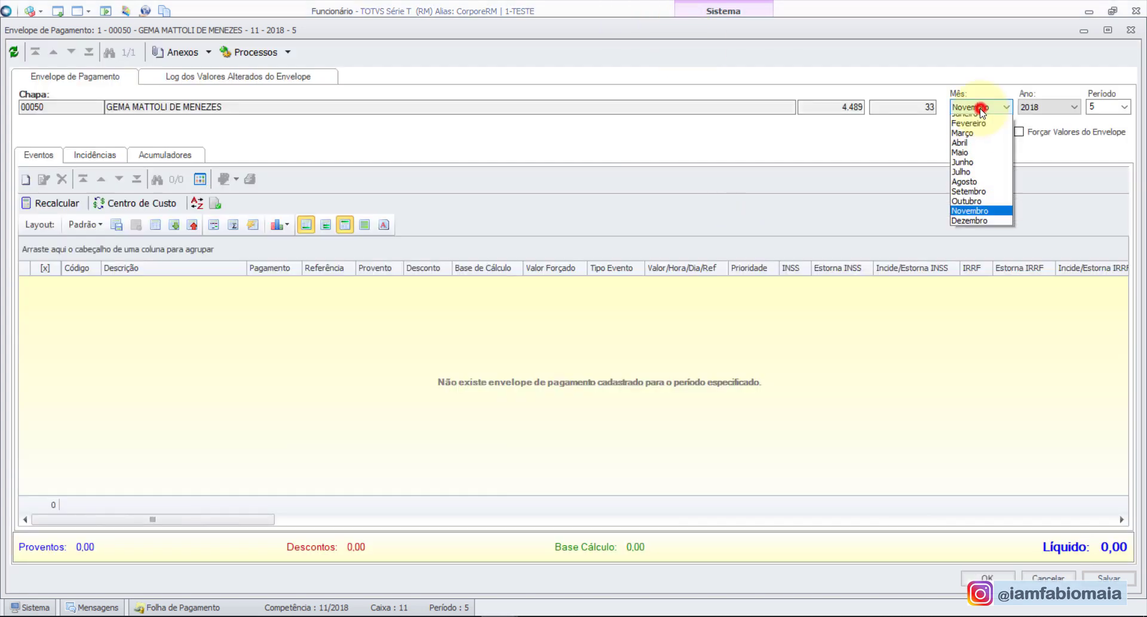
pyautogui.click(979, 159)
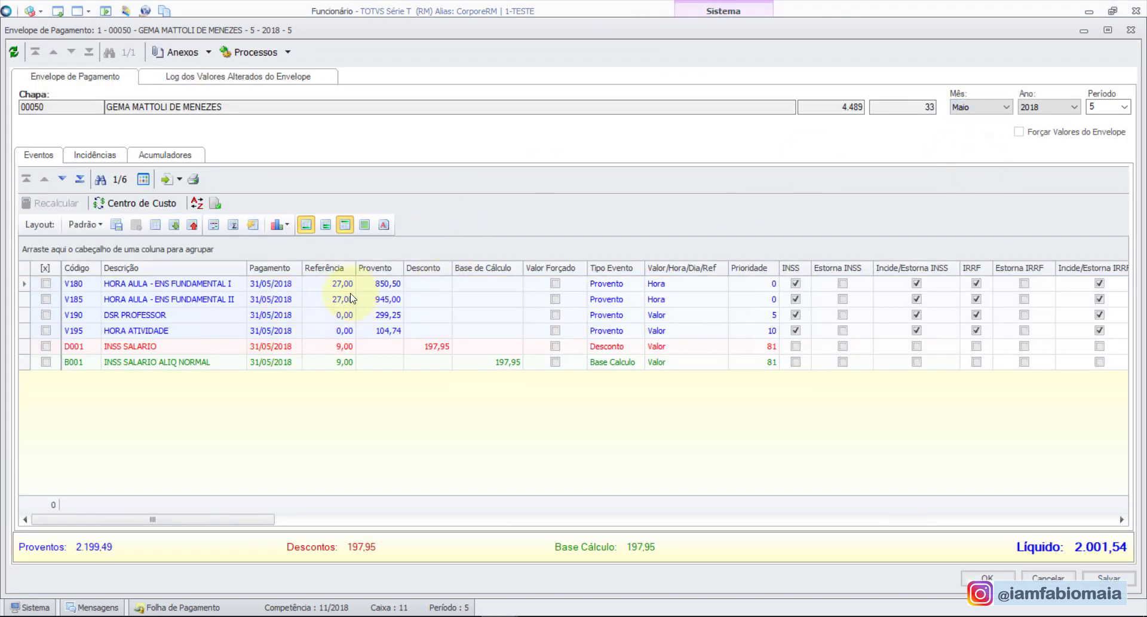
pyautogui.click(980, 107)
pyautogui.click(966, 166)
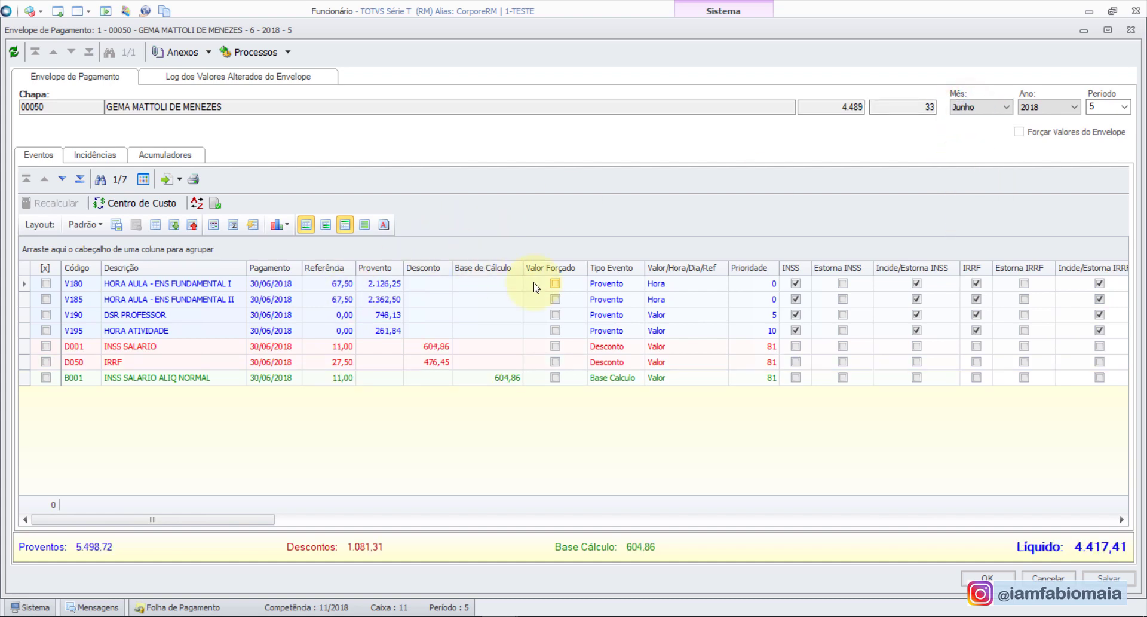
pyautogui.press('Down')
pyautogui.press('Down')
pyautogui.press('Down')
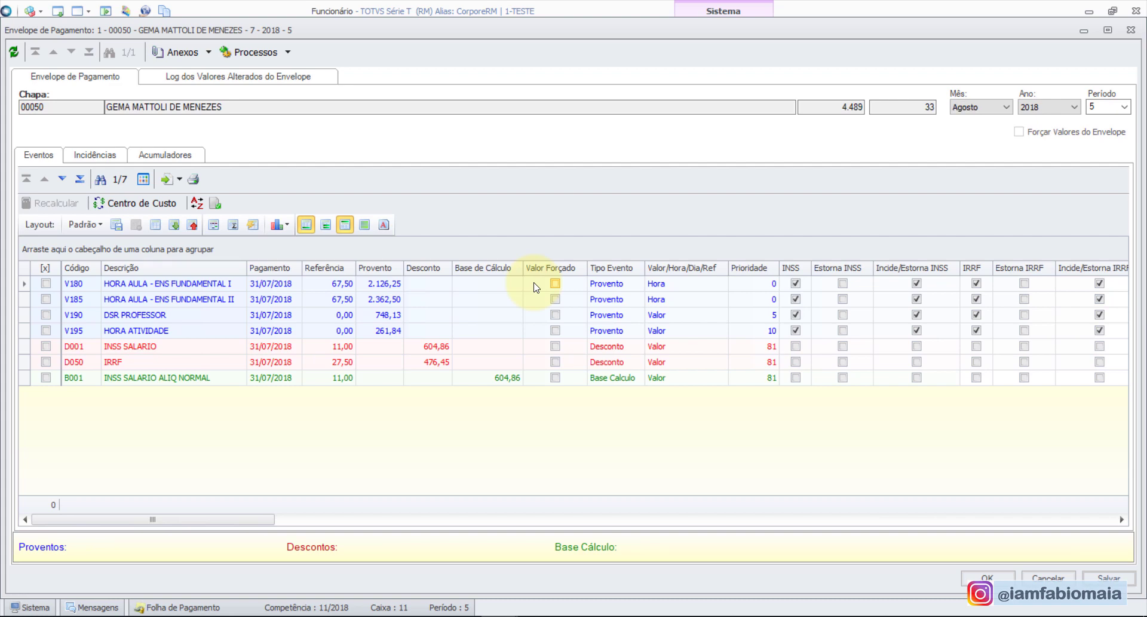
pyautogui.press('Down')
pyautogui.press('Down')
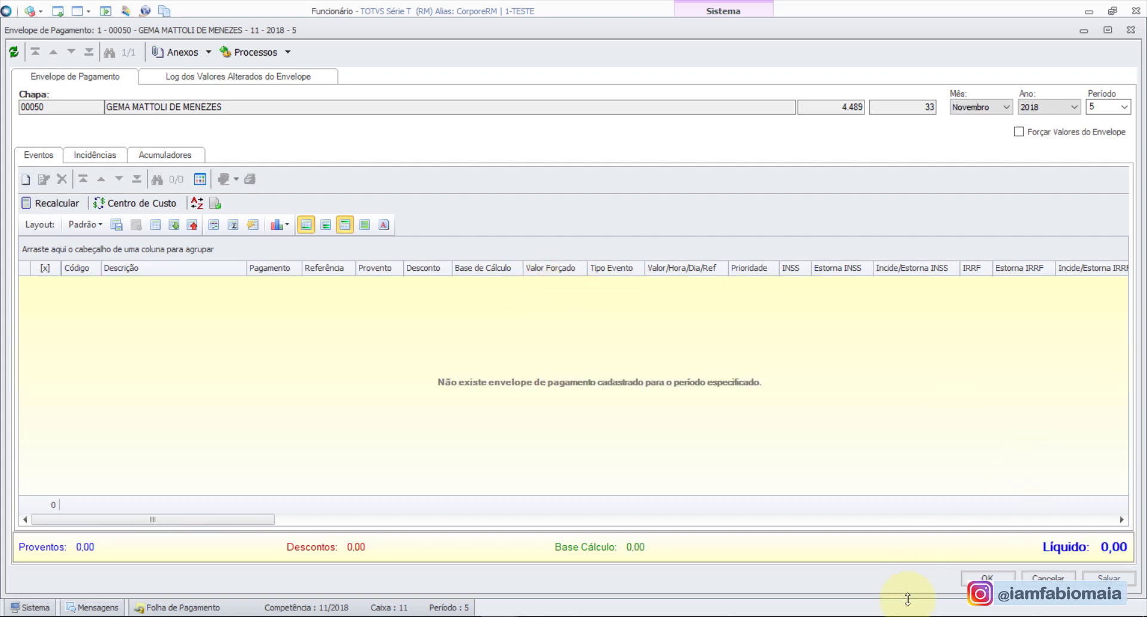
pyautogui.click(986, 577)
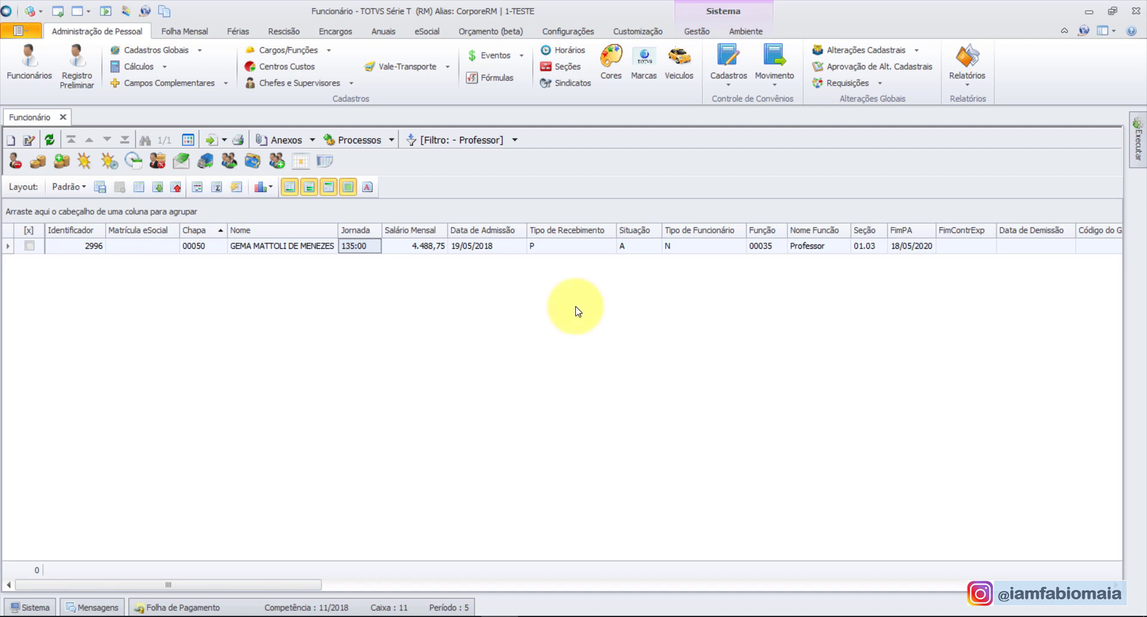
# - Open the professor's salary composition for editing and set the monthly value of event V180 to 1.417,50
pyautogui.click(310, 139)
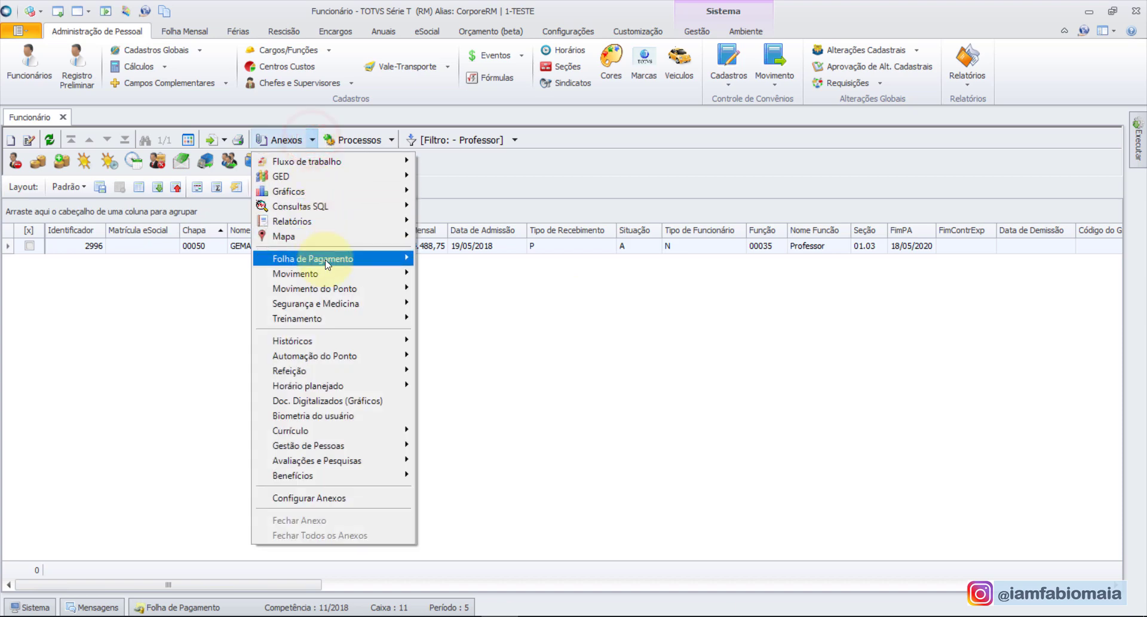
pyautogui.moveTo(327, 264)
pyautogui.click(463, 258)
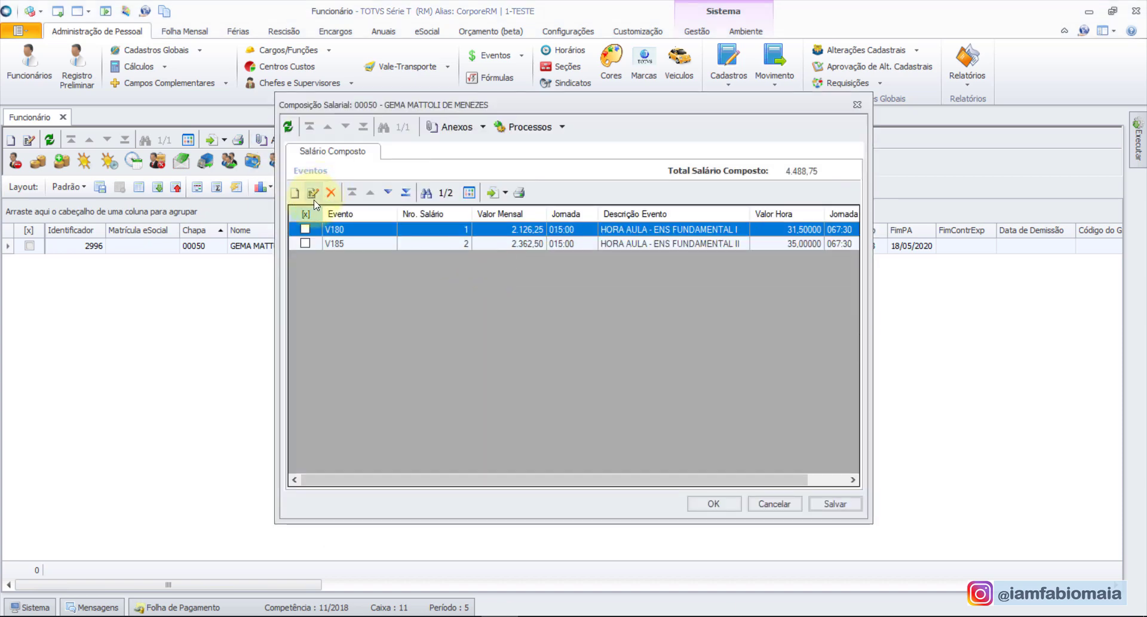
pyautogui.click(313, 192)
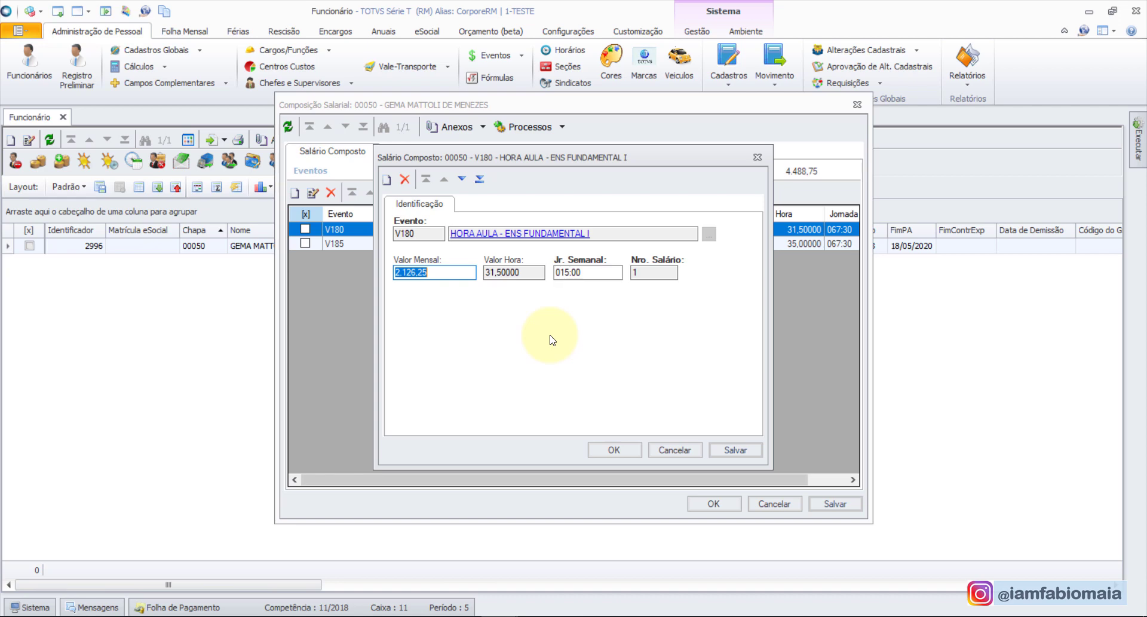
pyautogui.write('1417,')
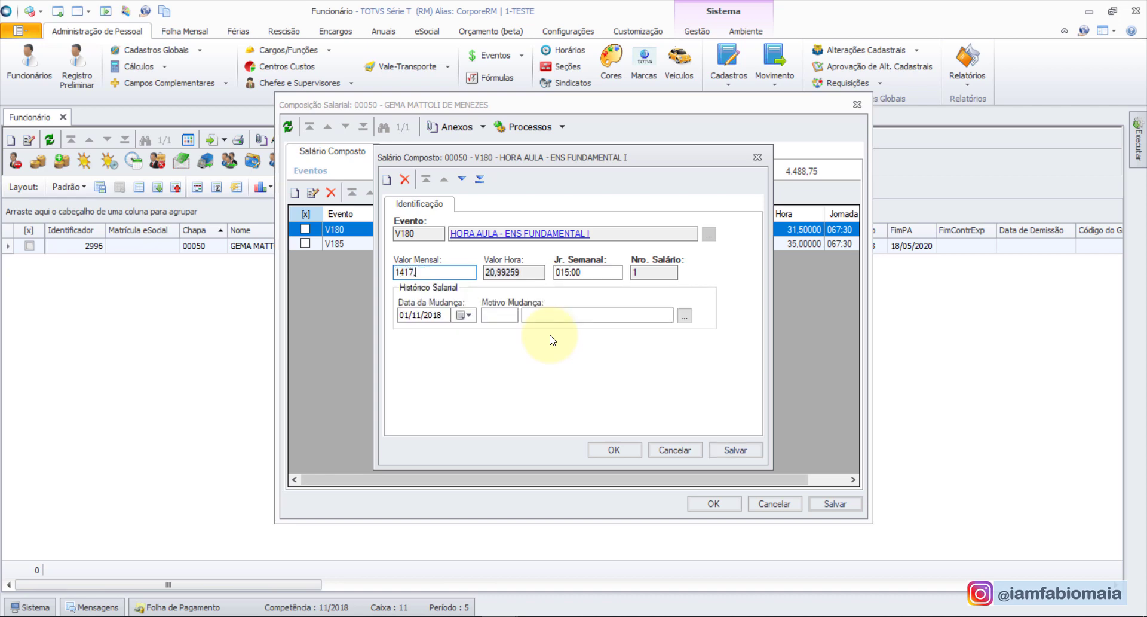
pyautogui.write('50')
pyautogui.press('Tab')
pyautogui.press('Tab')
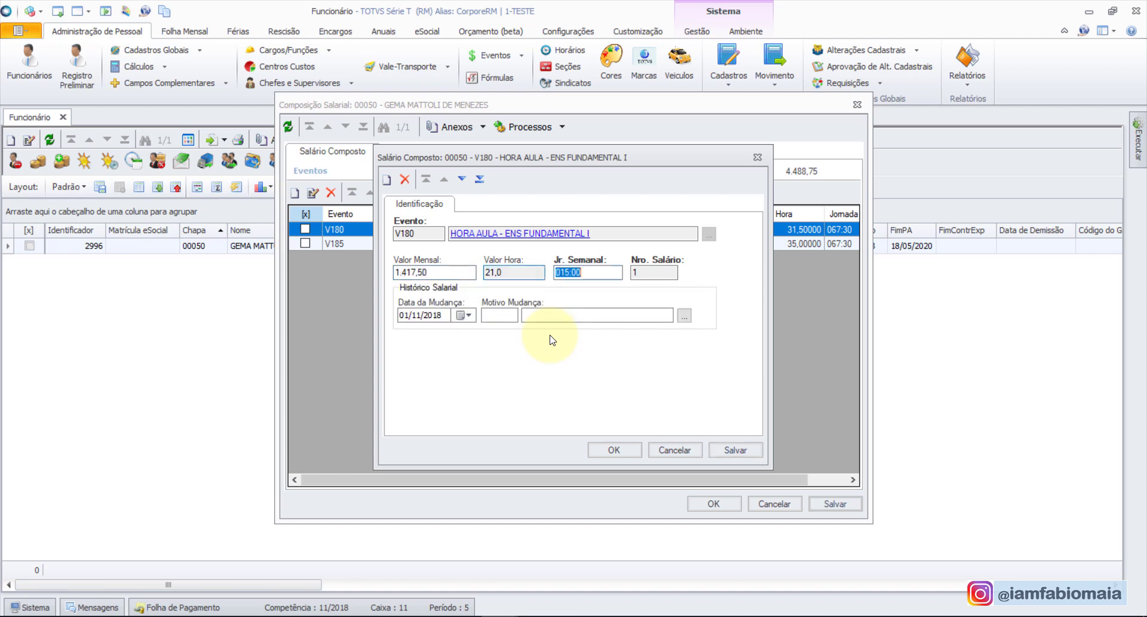
# - Set event V180's weekly workload to 010:00 with change reason 07 (Alteracao de Carga Horaria), and save the event
pyautogui.write('010')
pyautogui.press('Tab')
pyautogui.press('Tab')
pyautogui.write('07')
pyautogui.press('Tab')
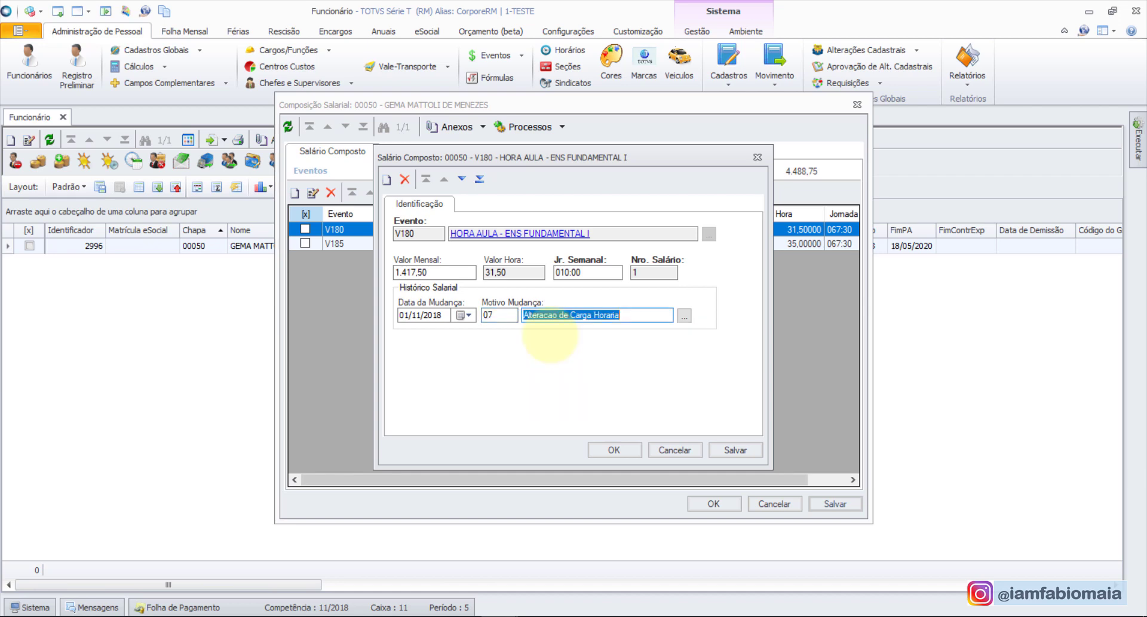
pyautogui.click(736, 450)
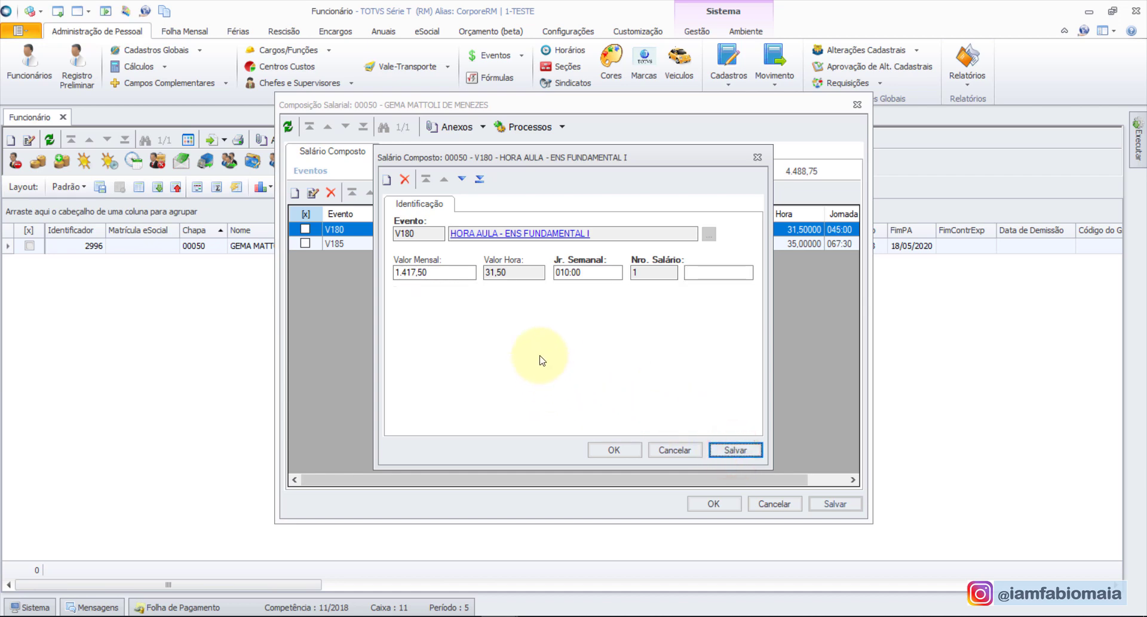
pyautogui.doubleClick(588, 271)
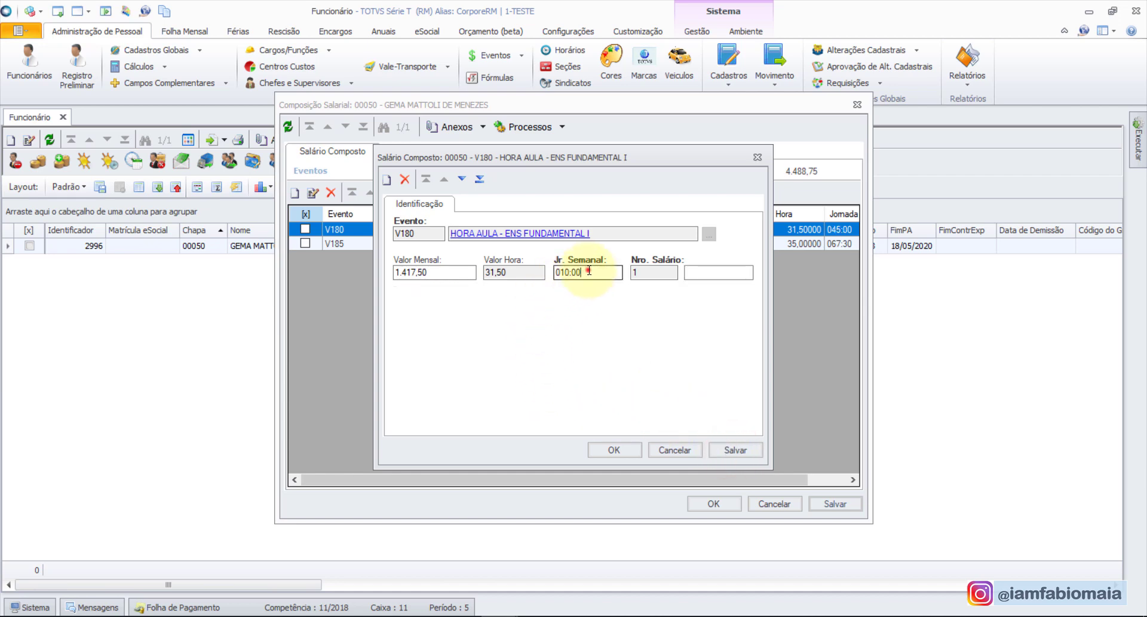
pyautogui.doubleClick(519, 273)
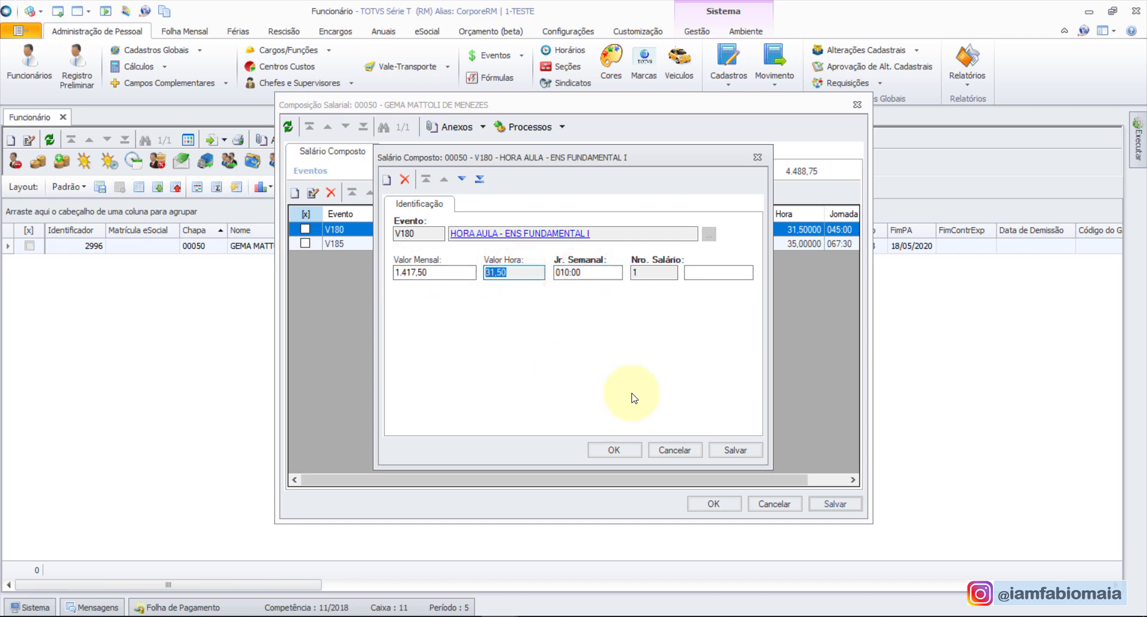
pyautogui.click(614, 449)
# - Edit event V185 to a monthly value of 1.575,00 and a weekly workload of 010:00, checking the resulting hourly value
pyautogui.click(524, 243)
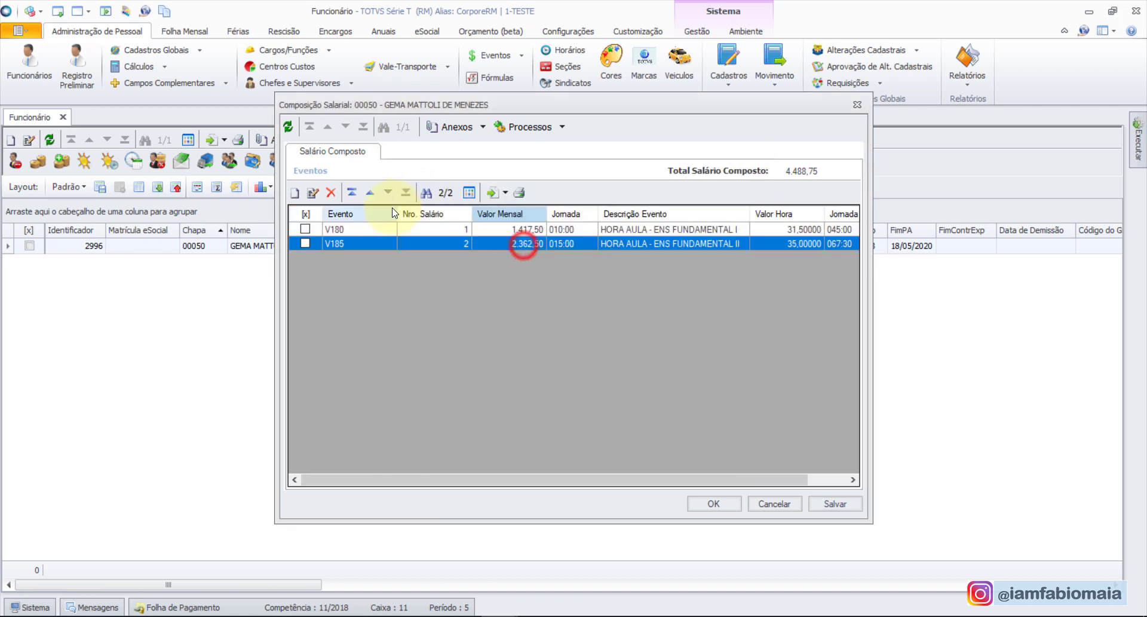
pyautogui.click(311, 193)
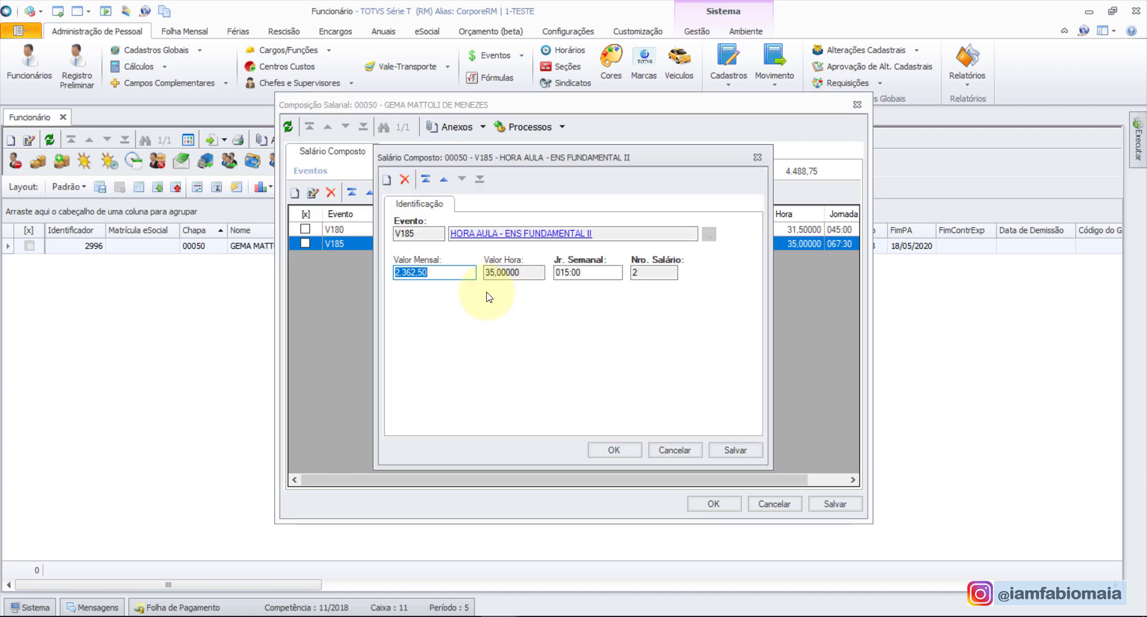
pyautogui.write('1575')
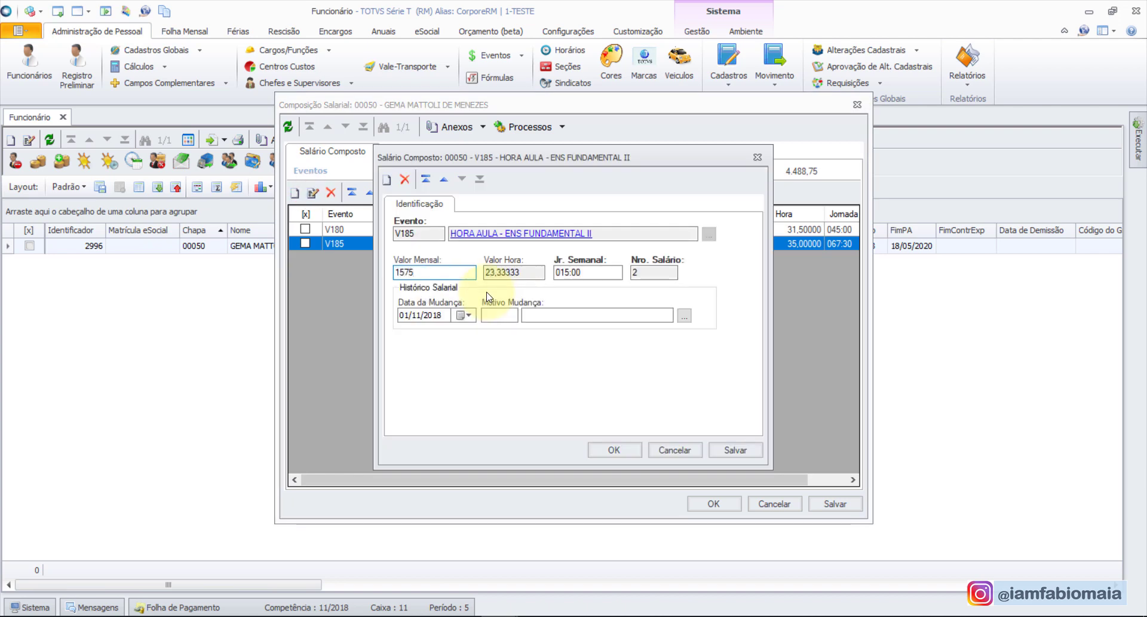
pyautogui.press('Tab')
pyautogui.write('01000')
pyautogui.press('Tab')
pyautogui.click(511, 273)
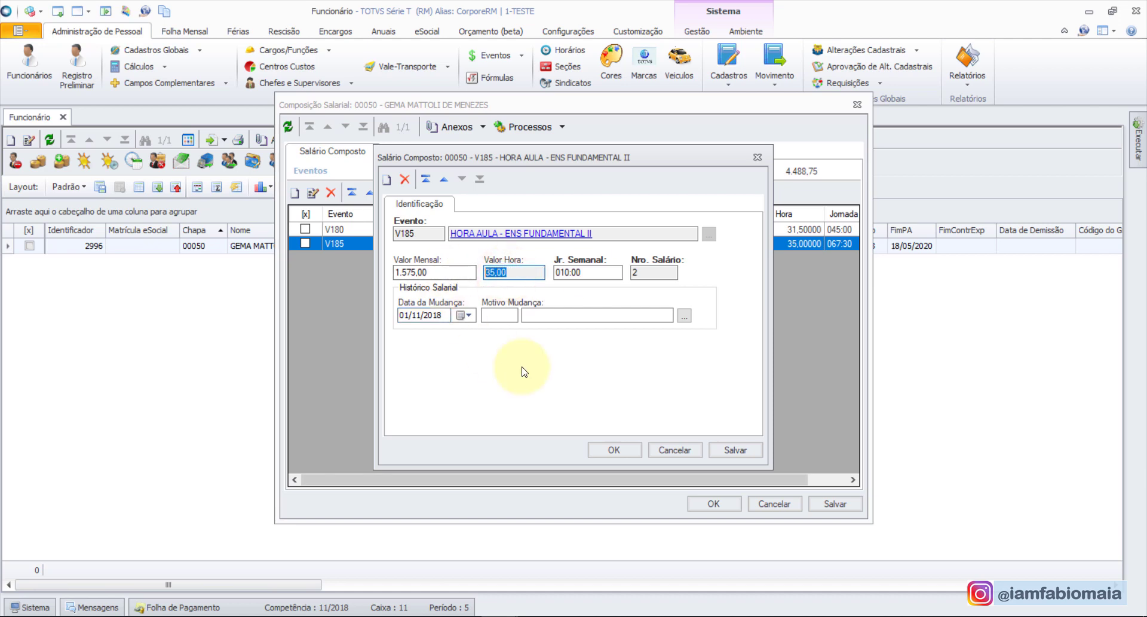
pyautogui.click(586, 272)
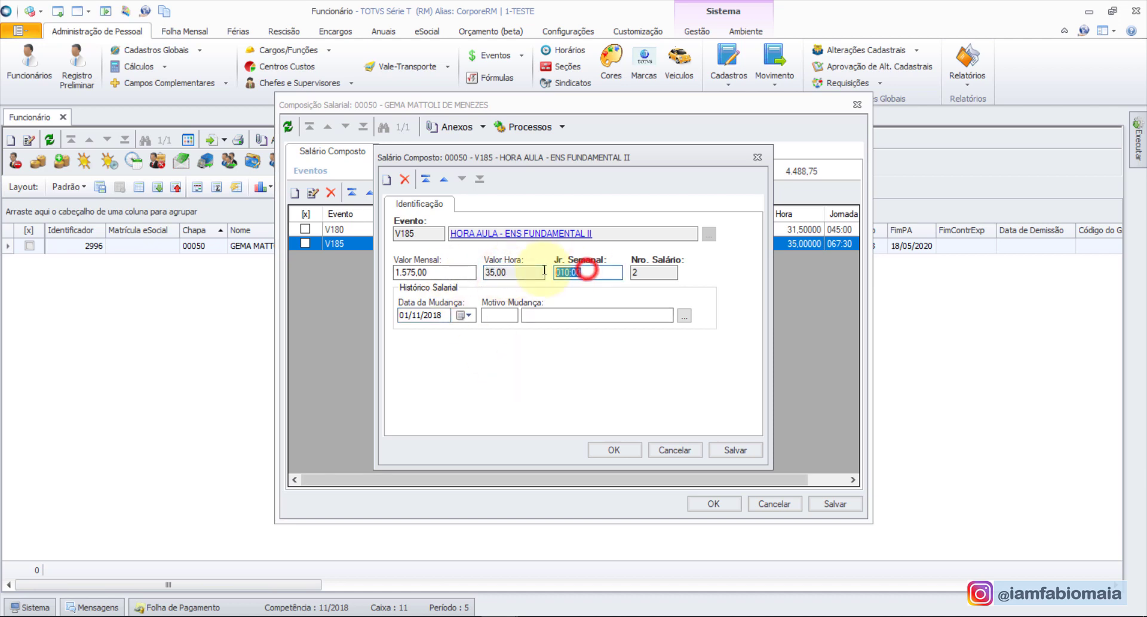
pyautogui.click(441, 273)
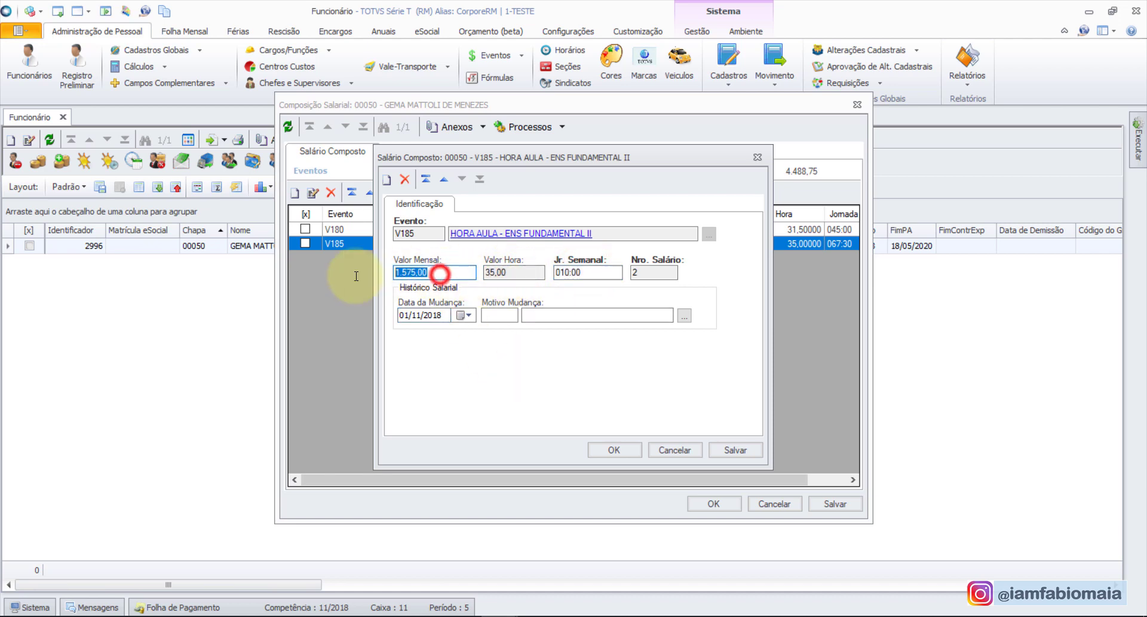
pyautogui.click(515, 272)
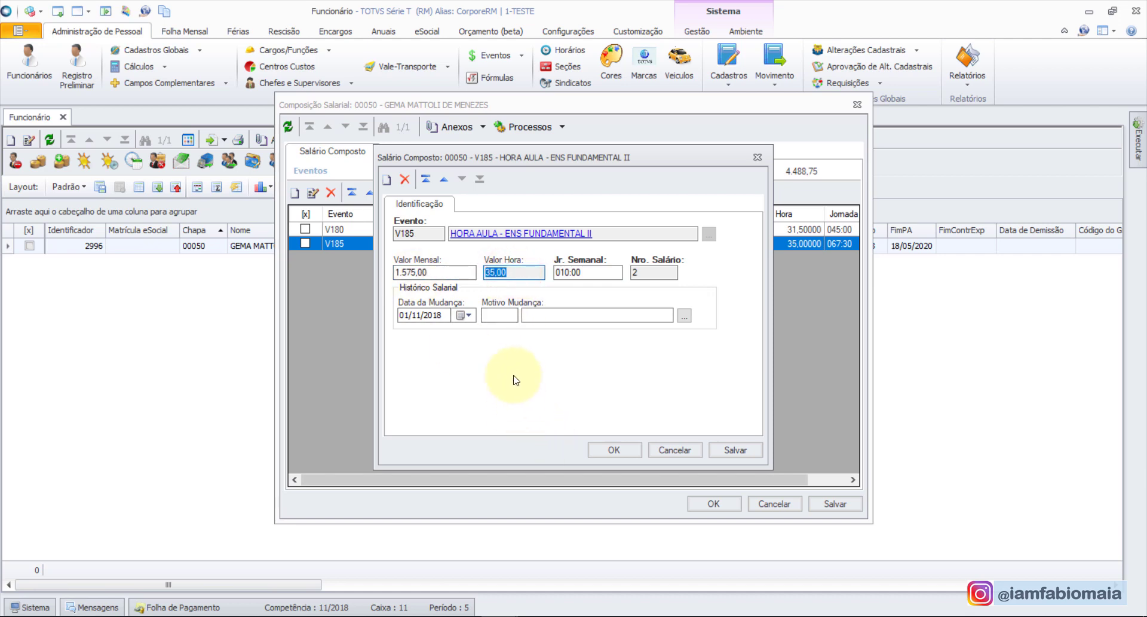
# - Give event V185 change reason 07 (Alteracao de Carga Horaria), and save both the event and the salary composition
pyautogui.click(499, 316)
pyautogui.write('07')
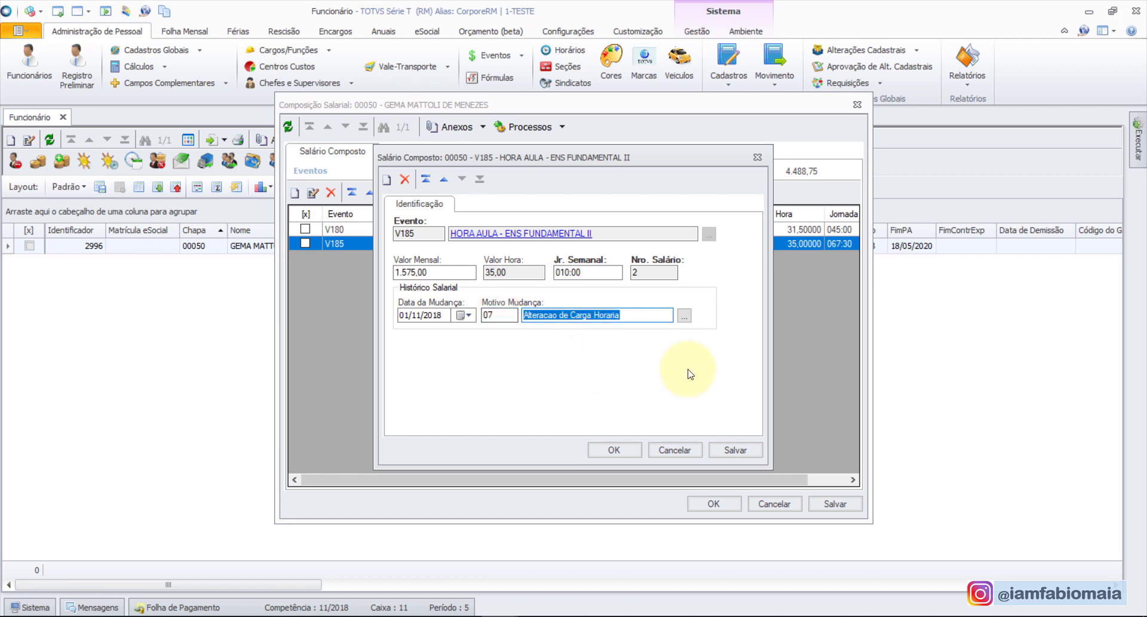
pyautogui.click(736, 449)
pyautogui.click(626, 449)
pyautogui.click(831, 502)
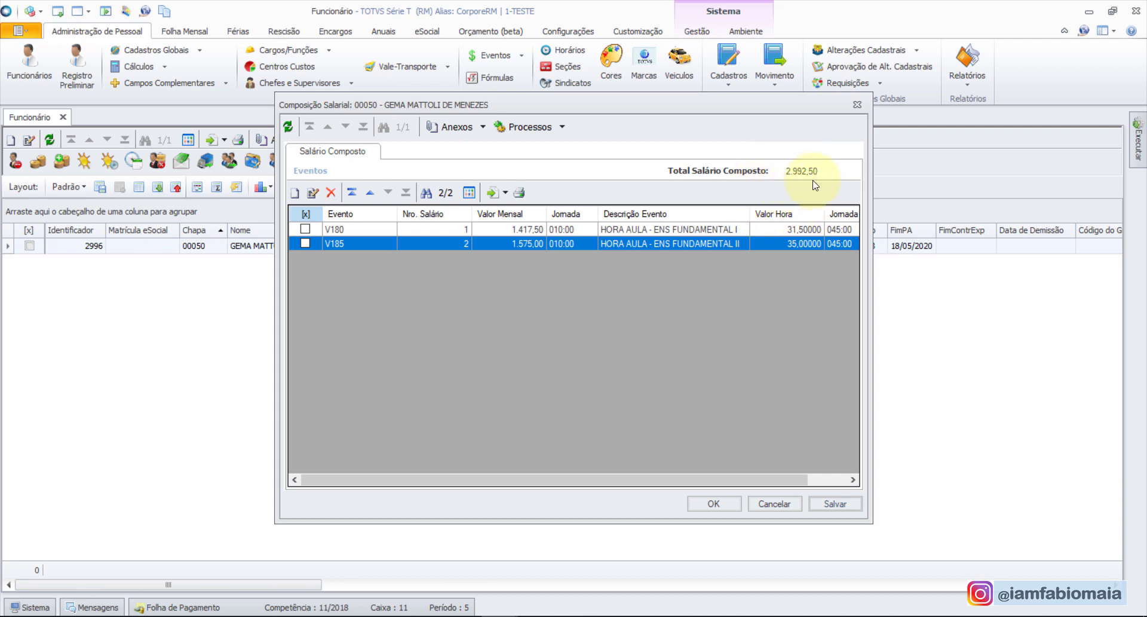
# - Check both events' monthly workloads, close the salary composition, and refresh the employee list to check the professor's monthly salary
pyautogui.keyDown('ctrl'); pyautogui.click(840, 230); pyautogui.keyUp('ctrl')
pyautogui.click(841, 242)
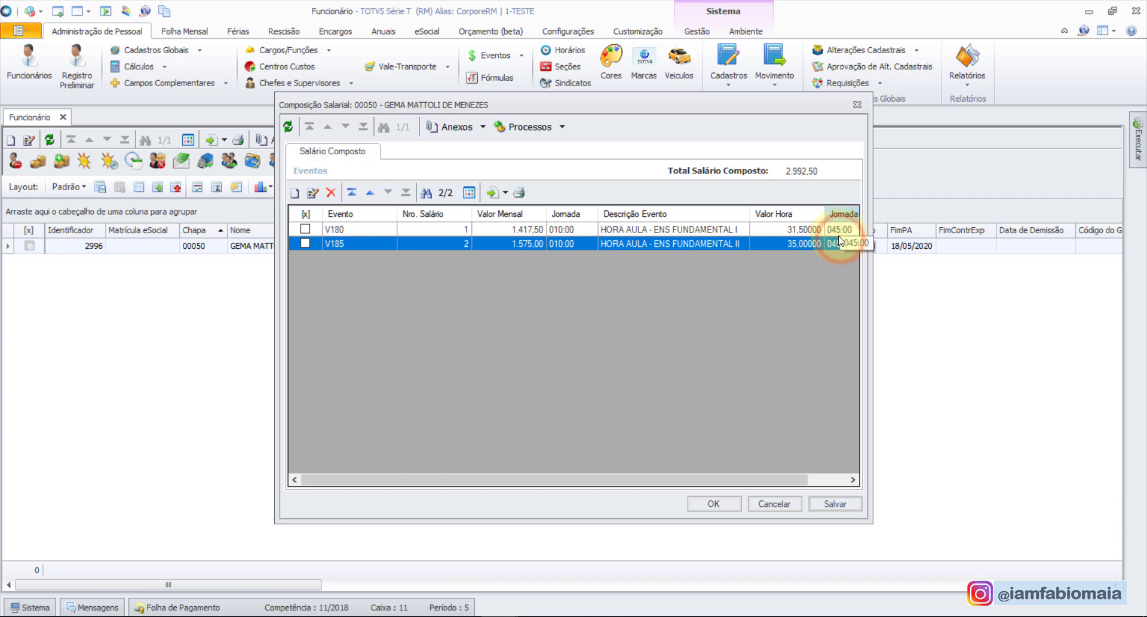
pyautogui.click(713, 503)
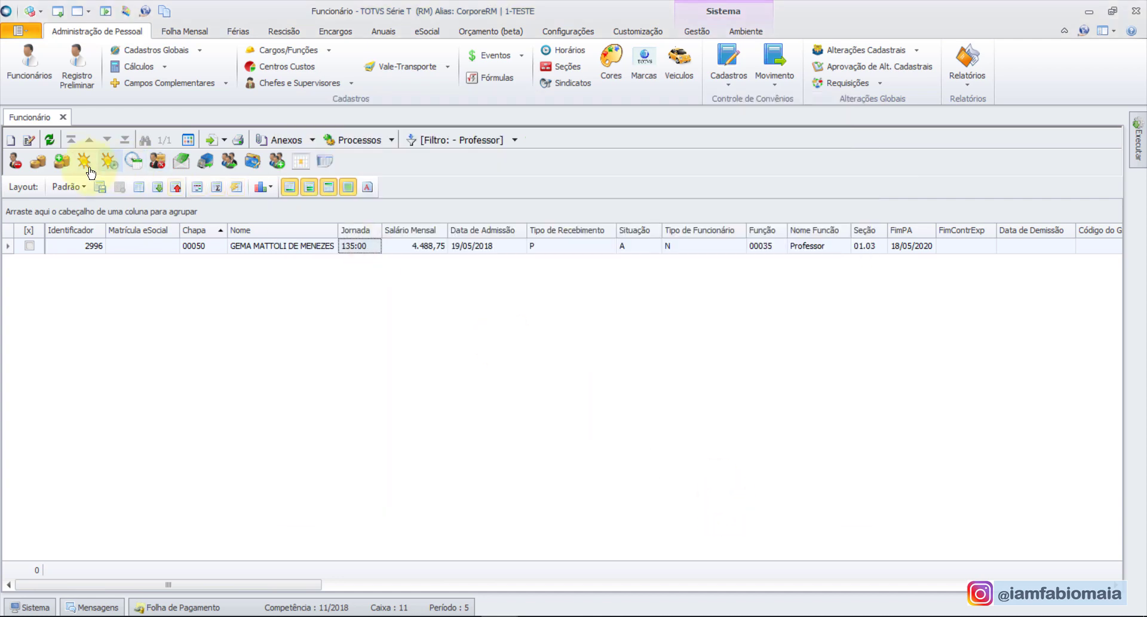
pyautogui.click(52, 139)
pyautogui.click(419, 247)
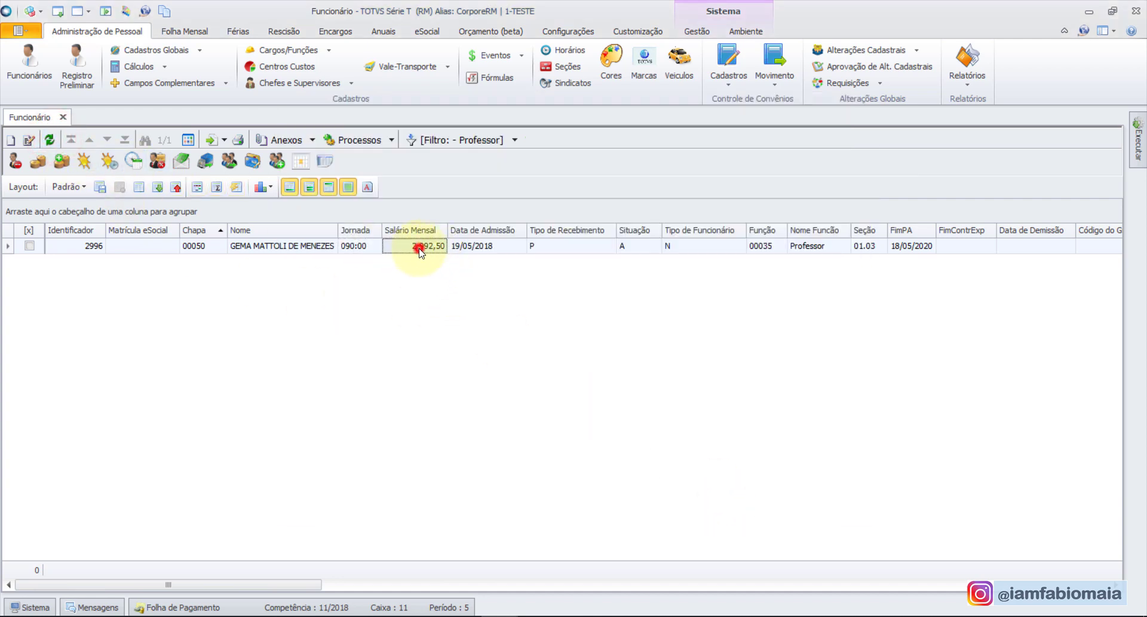
# - Open event group PRO0001 (Folha de Pagamento - Professor), review its launch options and group events, and launch the group for the professor
pyautogui.click(357, 245)
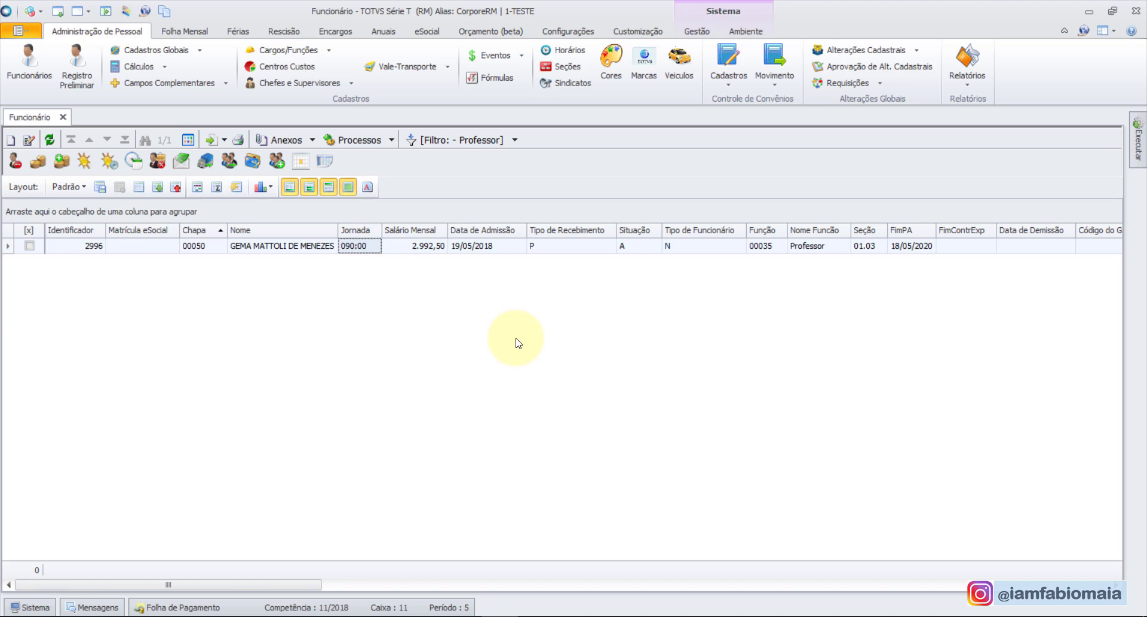
pyautogui.click(189, 32)
pyautogui.click(93, 82)
pyautogui.click(102, 104)
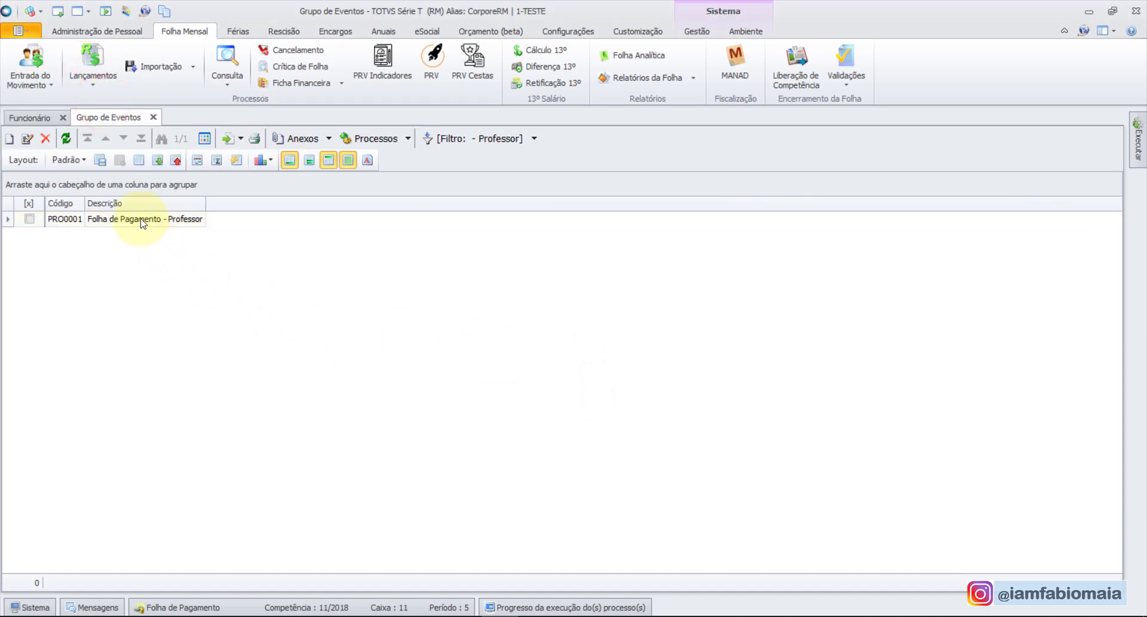
pyautogui.doubleClick(142, 220)
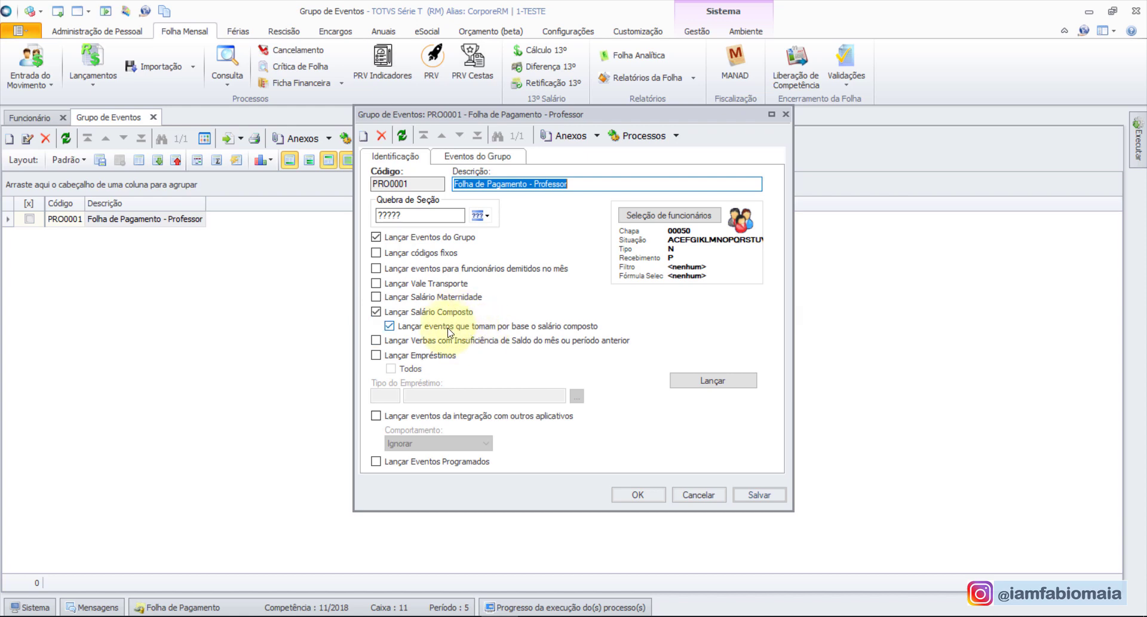
pyautogui.click(473, 156)
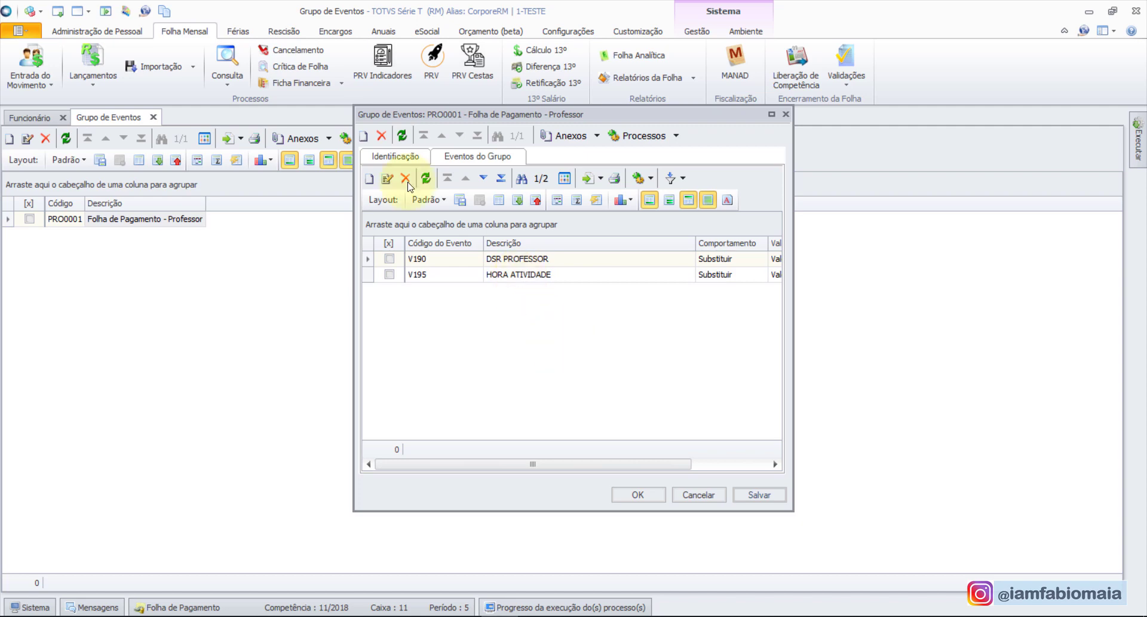
pyautogui.click(401, 157)
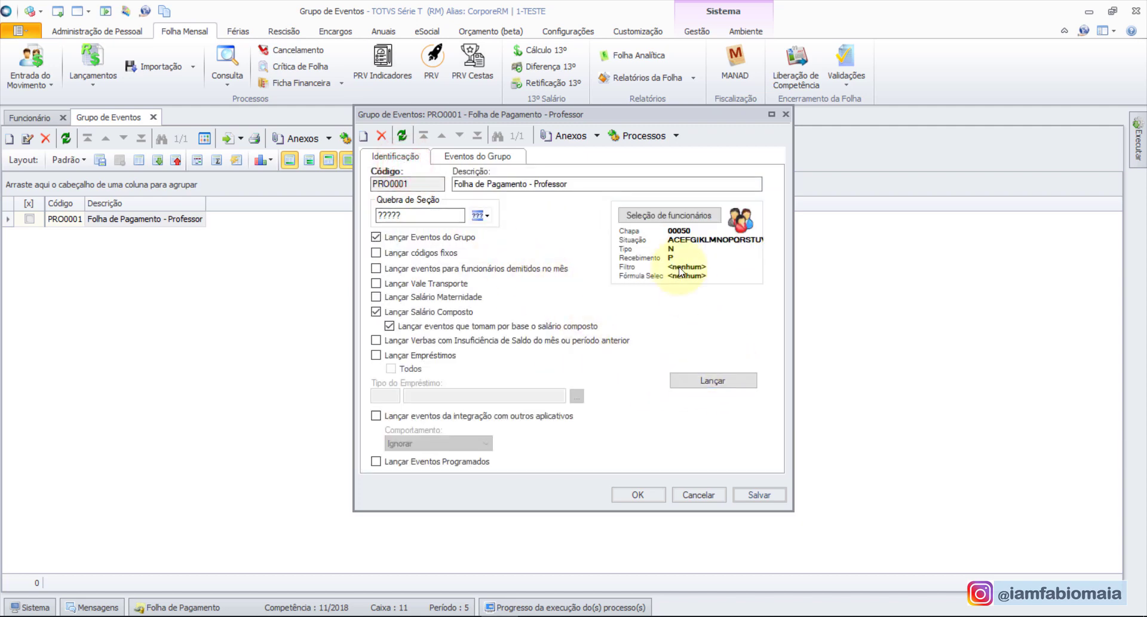
pyautogui.click(713, 380)
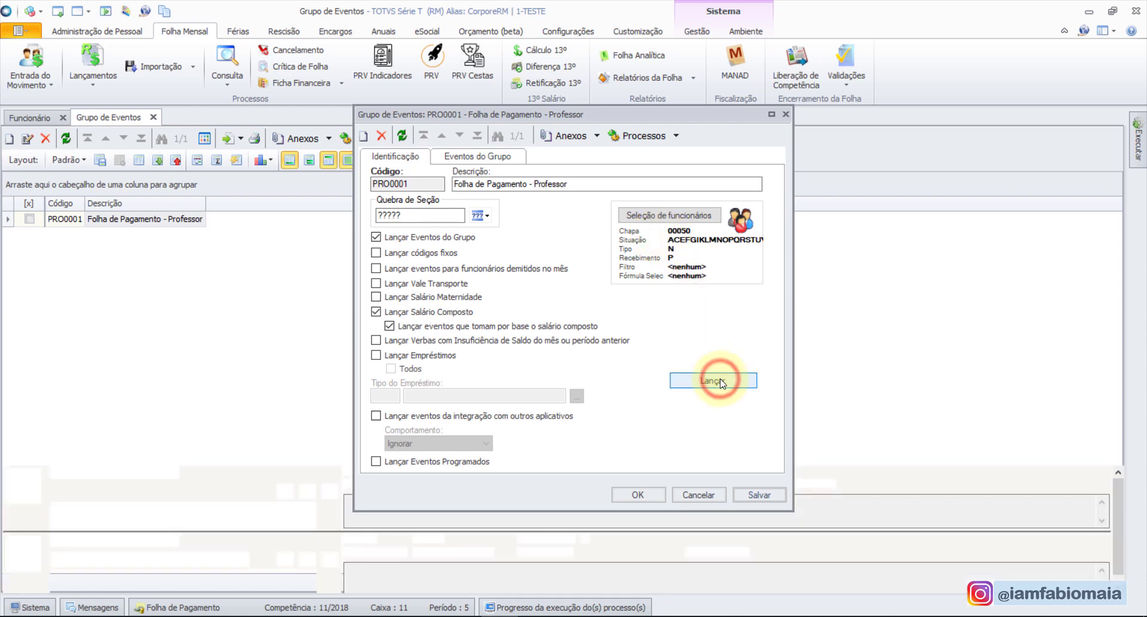
# - Open the professor's November 2018 payment envelope and review the earnings events V180, V185, V190 and V195
pyautogui.click(30, 117)
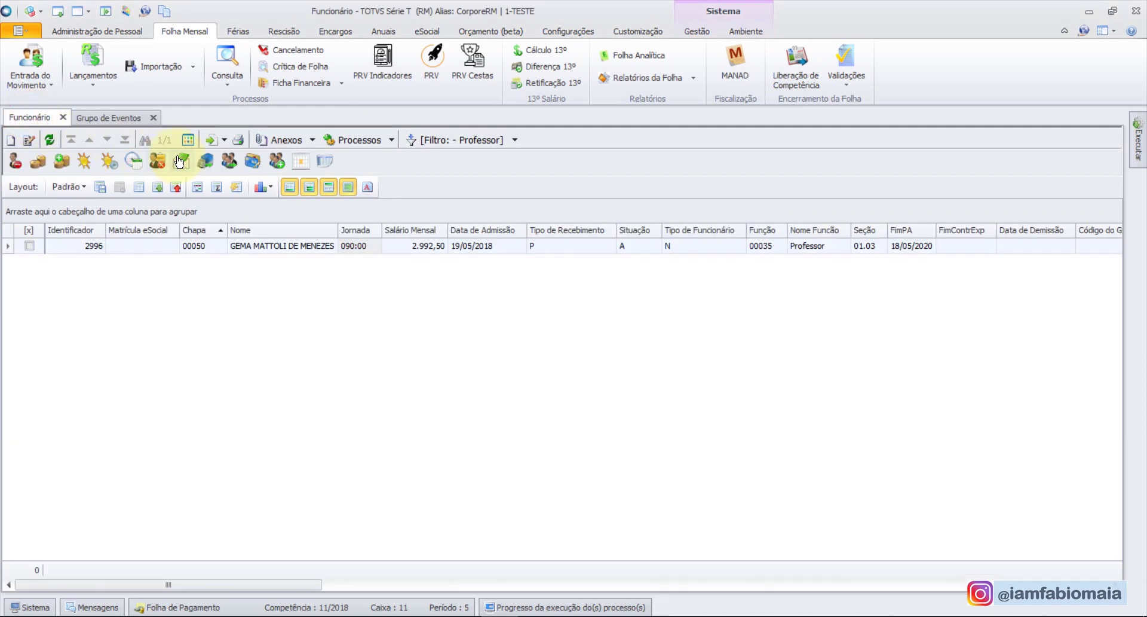
pyautogui.click(181, 161)
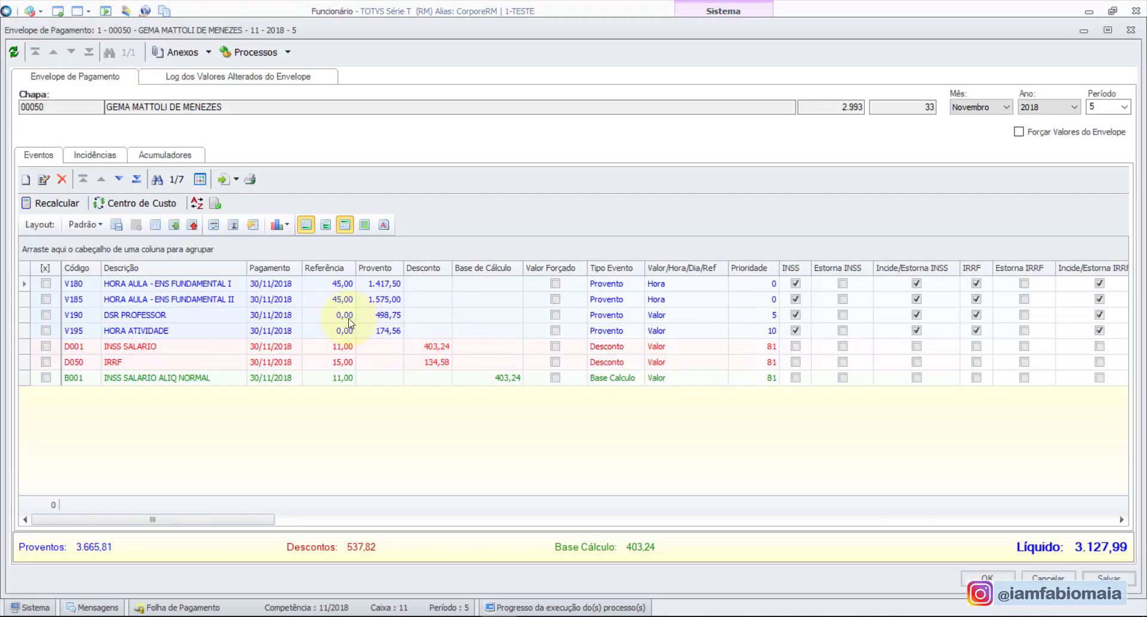
pyautogui.click(207, 283)
pyautogui.click(209, 299)
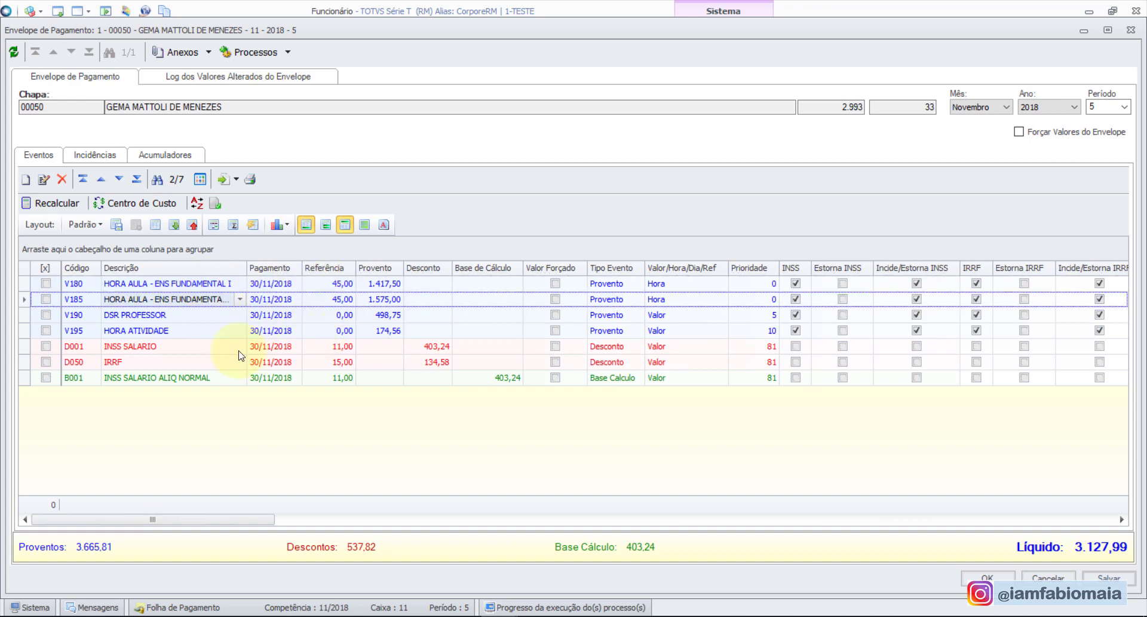
pyautogui.click(215, 283)
pyautogui.click(217, 292)
pyautogui.click(216, 286)
pyautogui.click(168, 315)
pyautogui.click(167, 330)
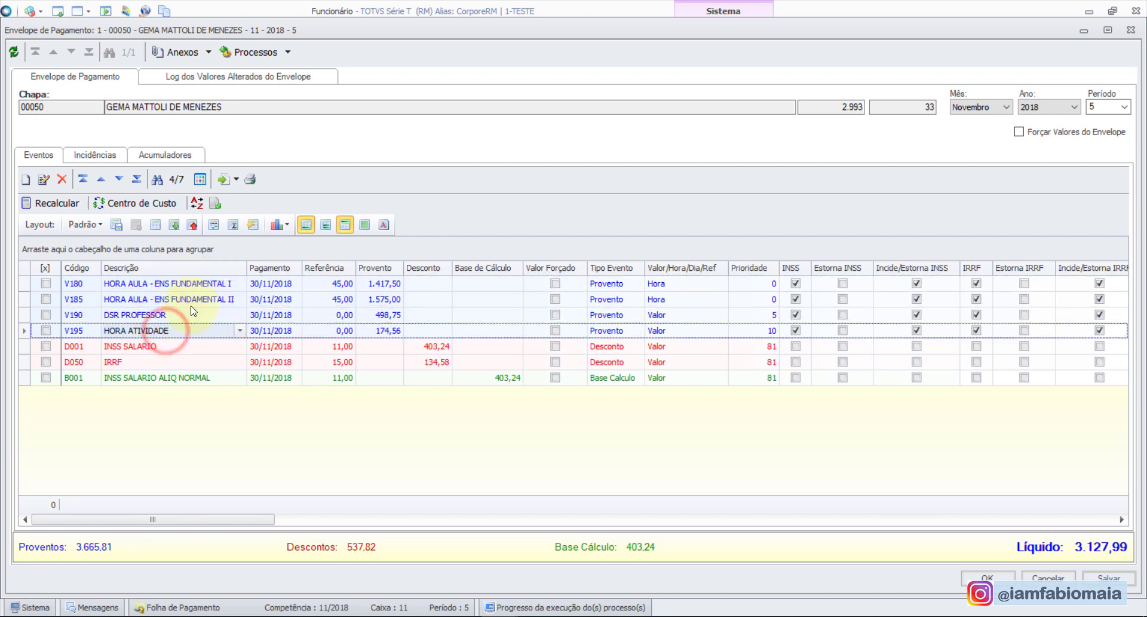
# - Compare the V180 and V185 earnings with the October (Outubro) envelope, return to November (Novembro), and close the envelope
pyautogui.click(977, 105)
pyautogui.click(980, 208)
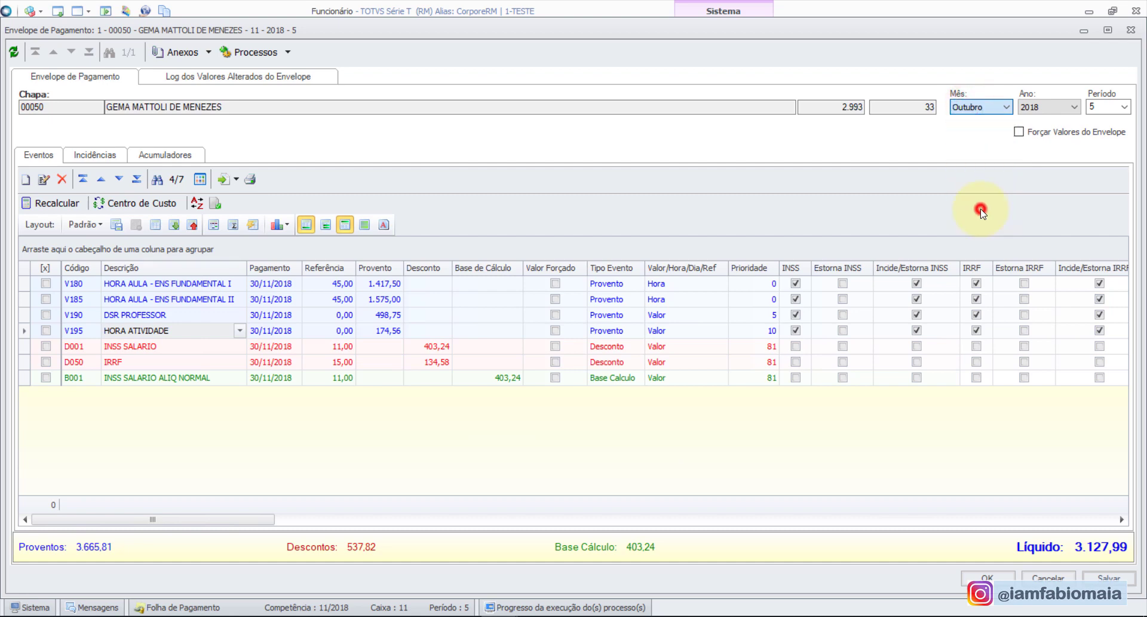
pyautogui.click(391, 284)
pyautogui.click(390, 299)
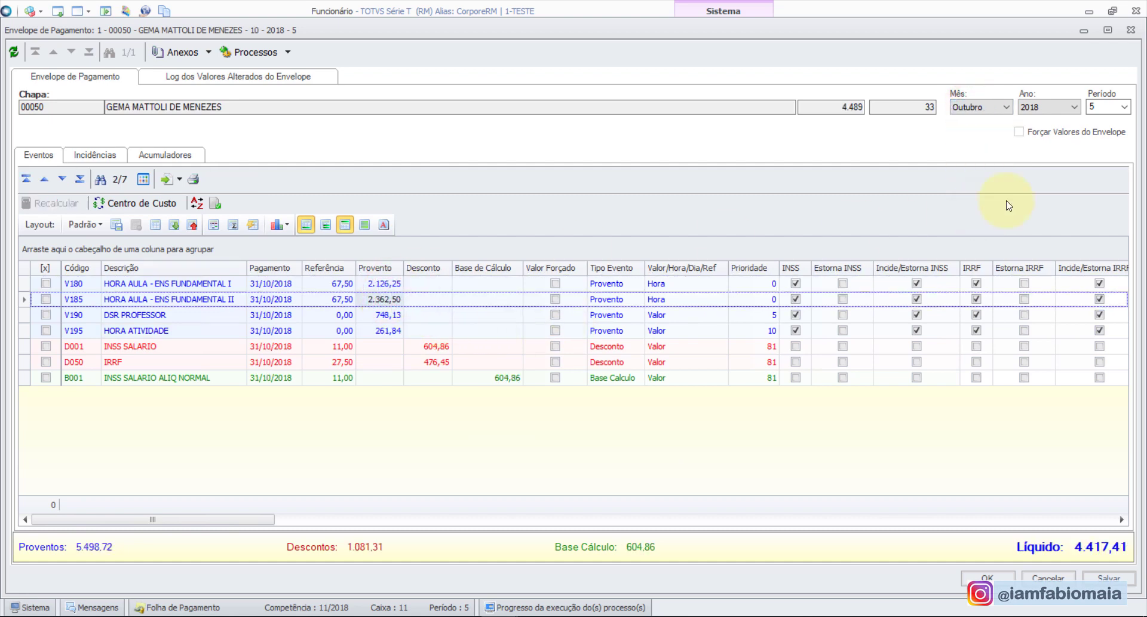
pyautogui.click(977, 107)
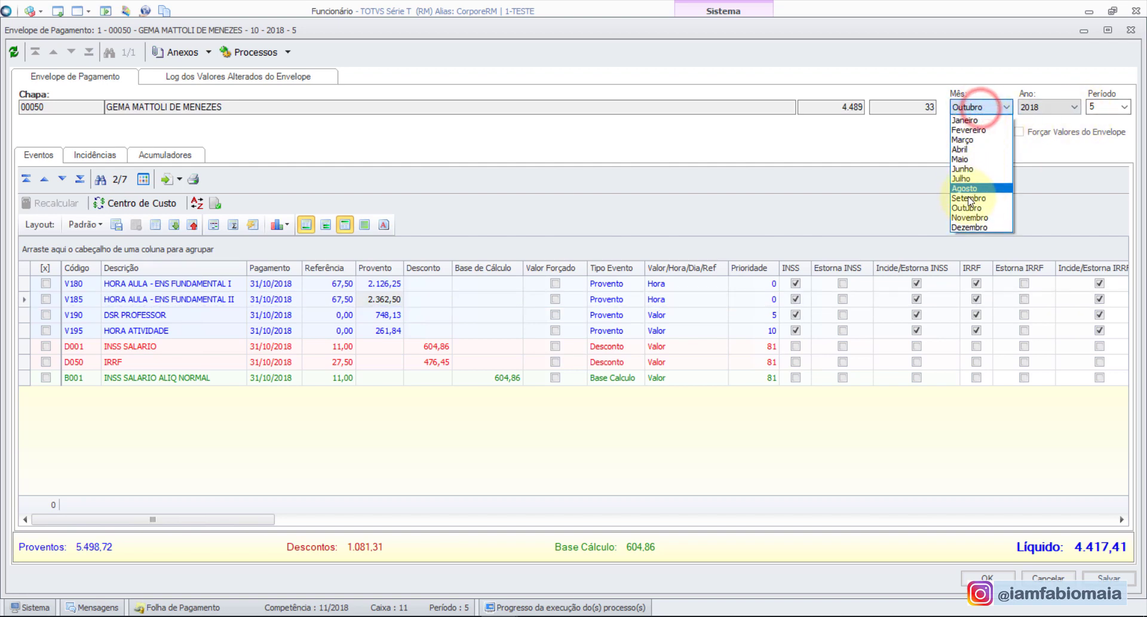
pyautogui.click(969, 217)
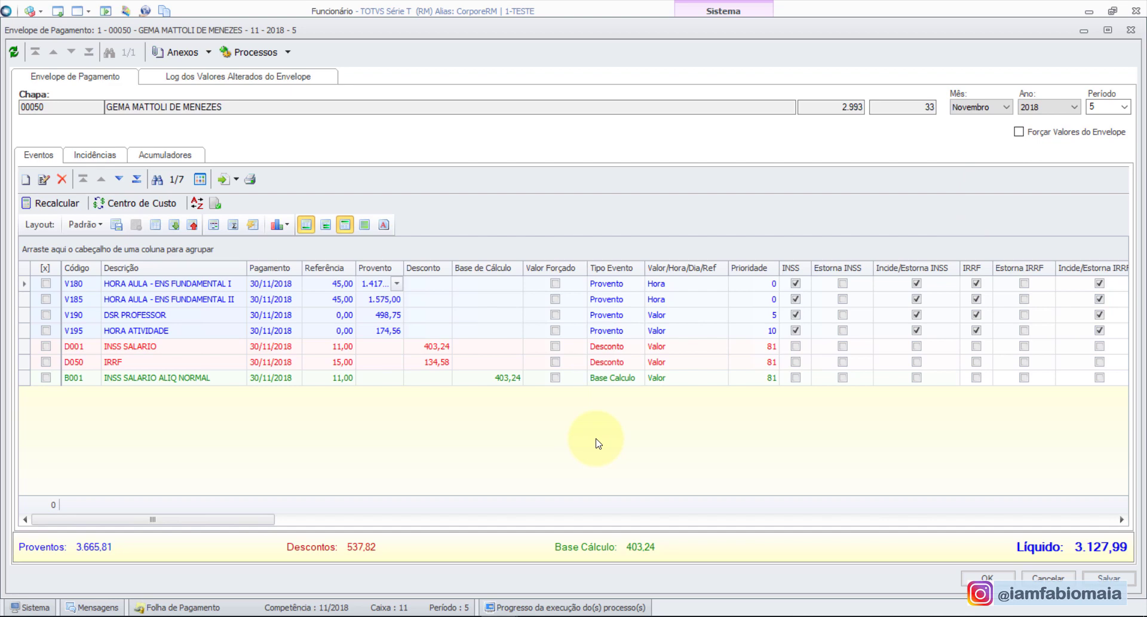
pyautogui.click(990, 578)
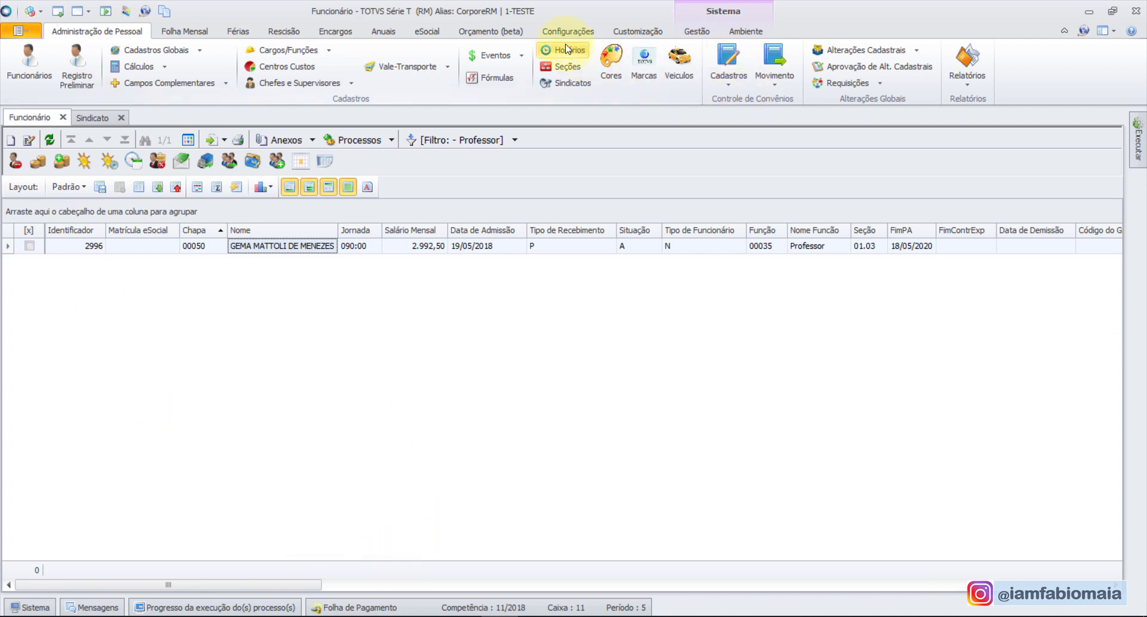
# - Set the period number to 2 in the local parameters (Parâmetros Locais) and confirm them
pyautogui.click(557, 31)
pyautogui.click(95, 50)
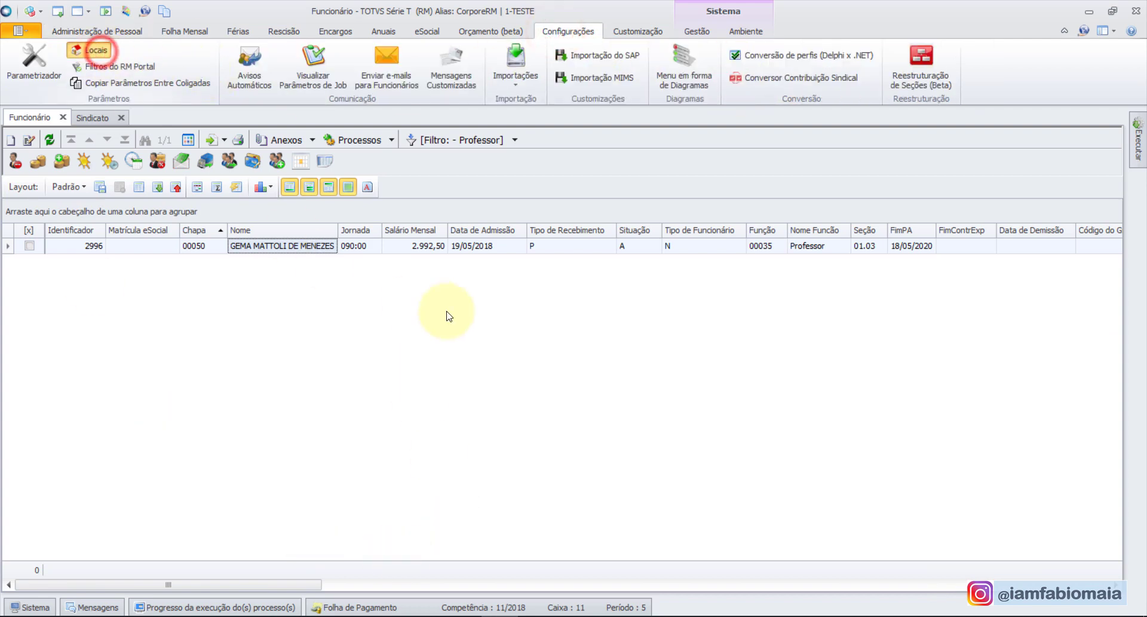
pyautogui.doubleClick(515, 365)
pyautogui.write('2')
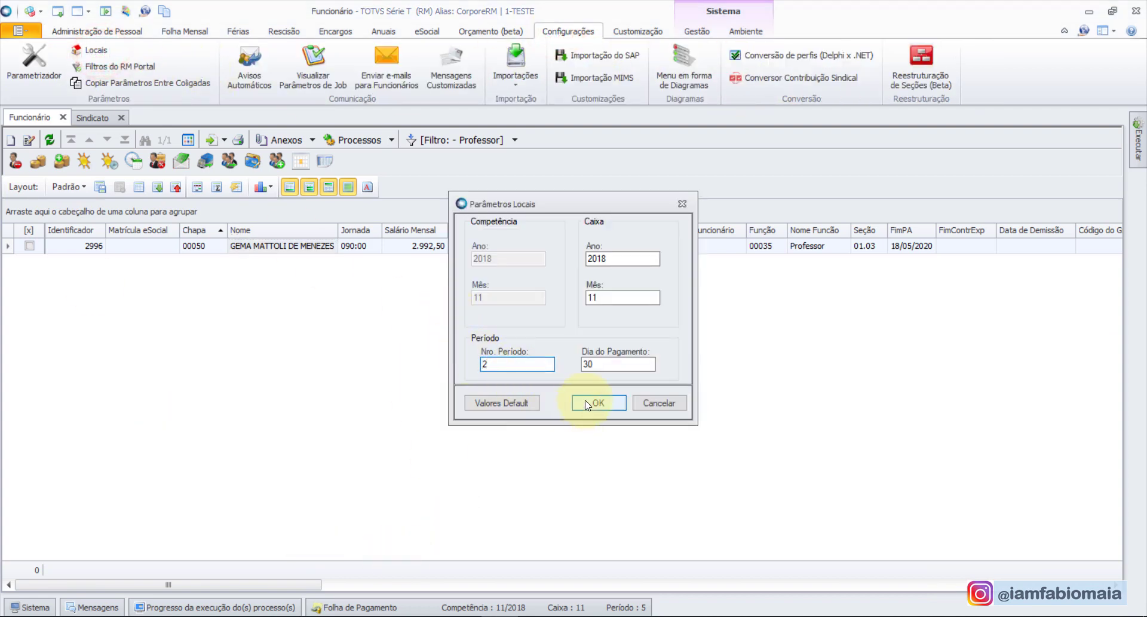
pyautogui.click(586, 399)
pyautogui.click(583, 385)
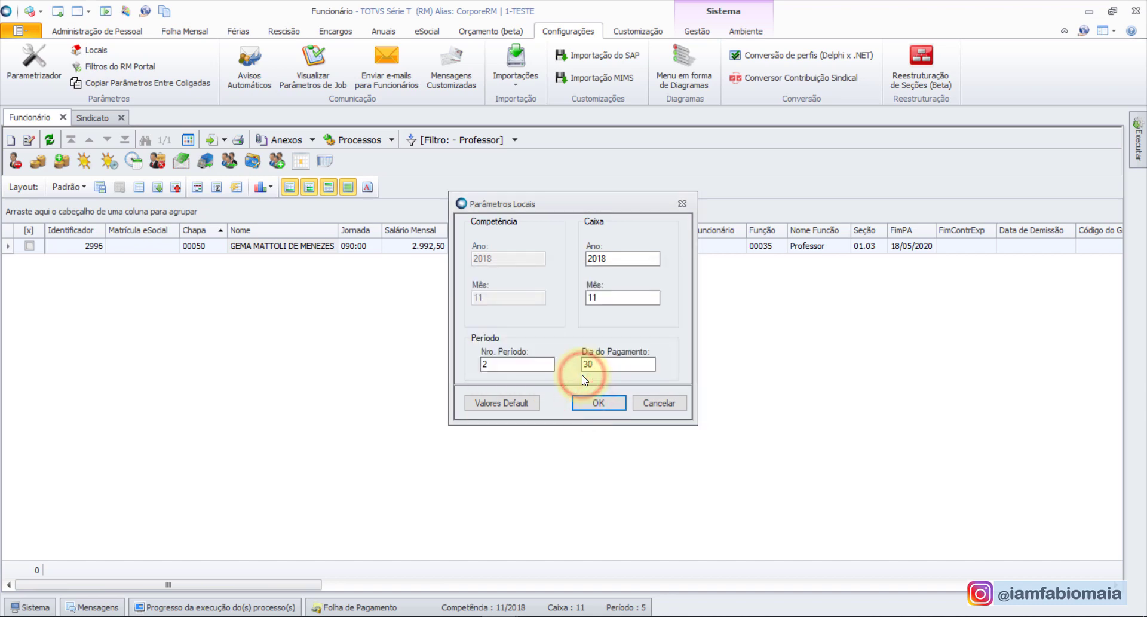
# - Run the 13th salary calculation for the professor only, as Primeira Parcela with Ajusta 1ª Parcela disabled, and close the execution log
pyautogui.click(201, 30)
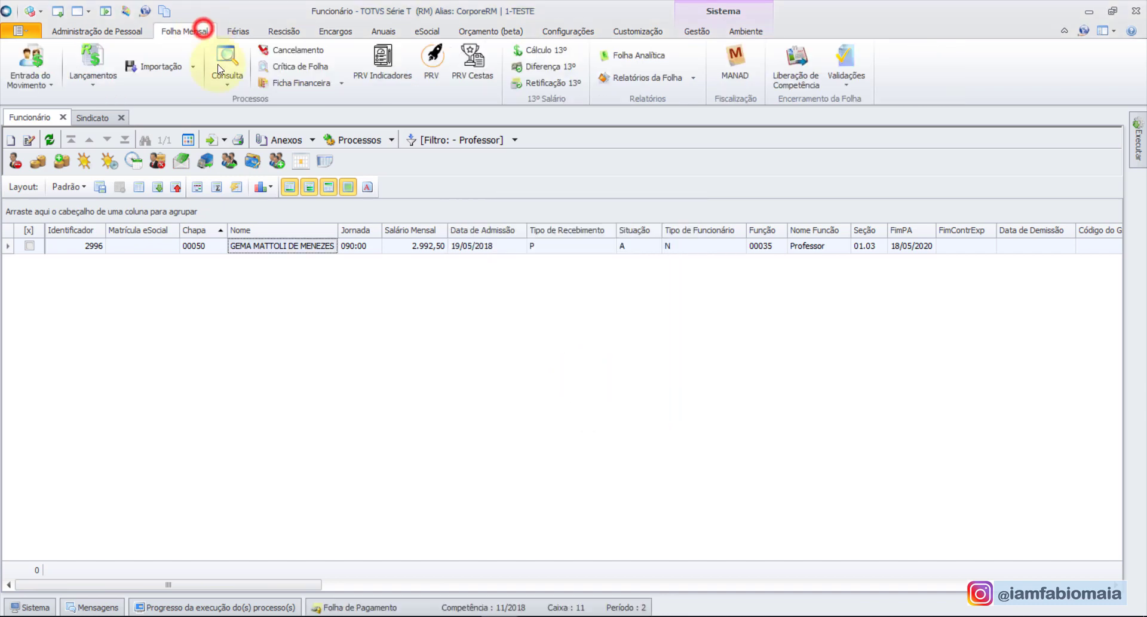
pyautogui.click(544, 50)
pyautogui.click(625, 238)
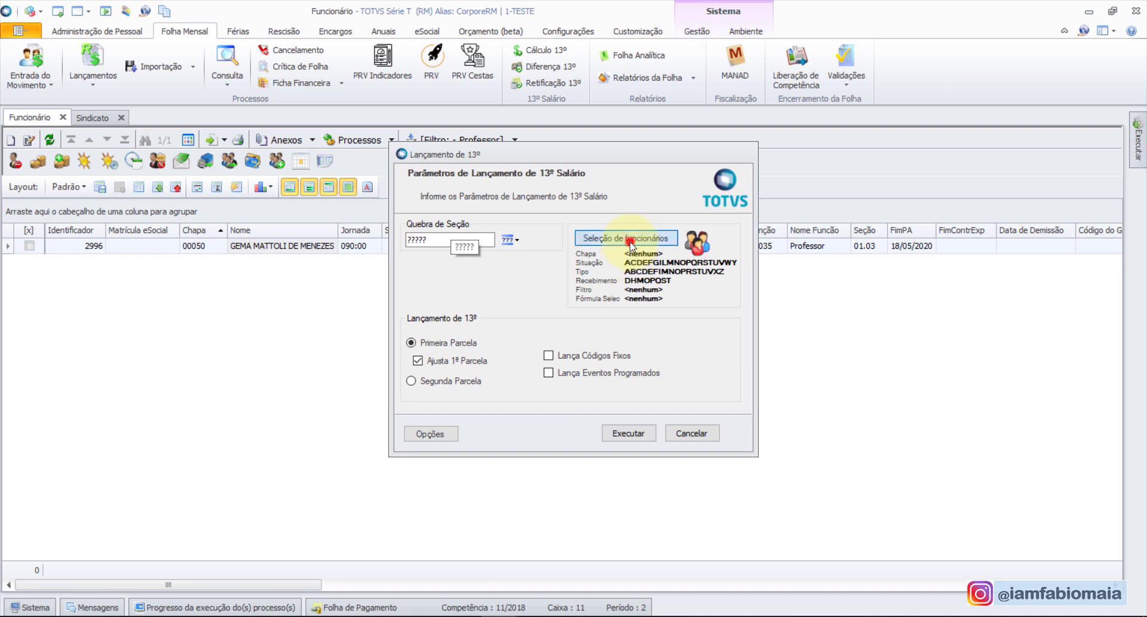
pyautogui.write('00050')
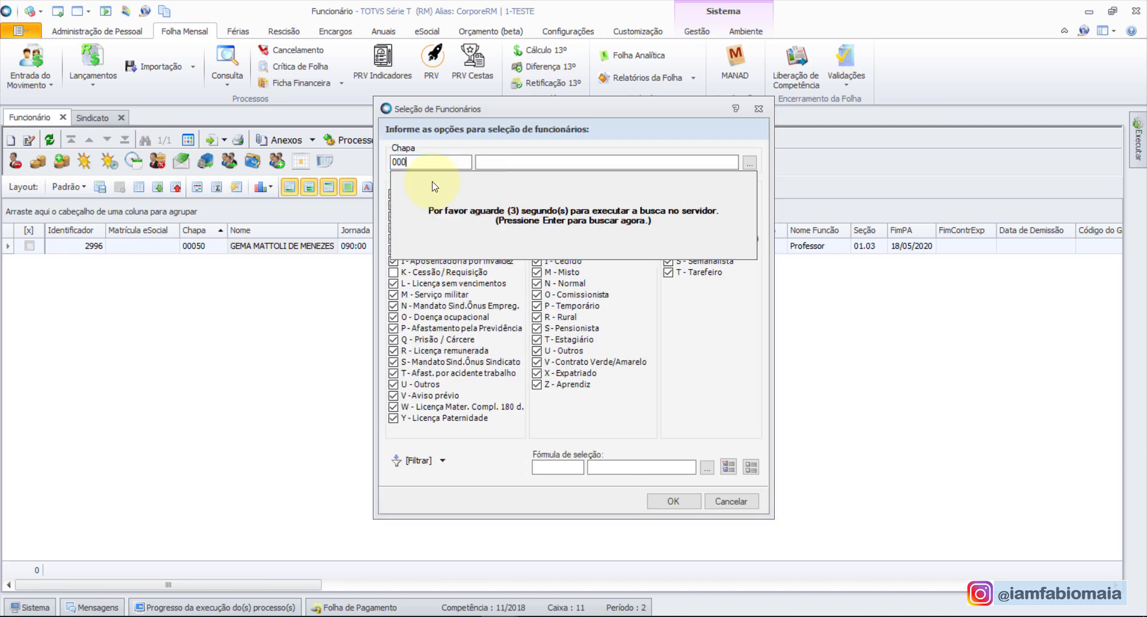
pyautogui.press('Tab')
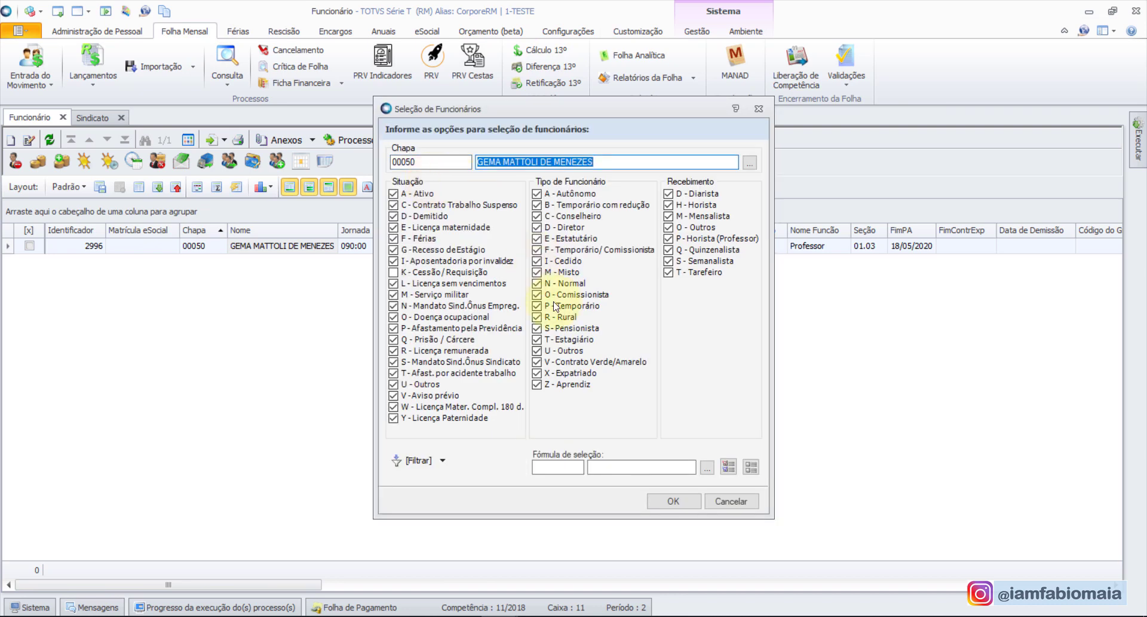
pyautogui.click(671, 499)
pyautogui.click(452, 364)
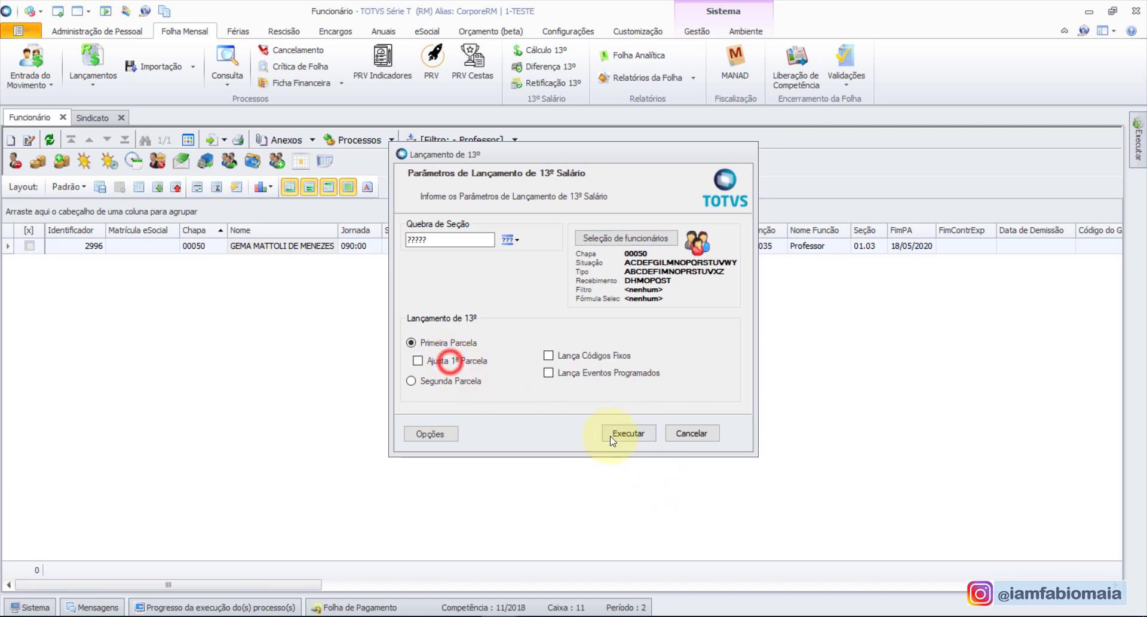
pyautogui.click(616, 433)
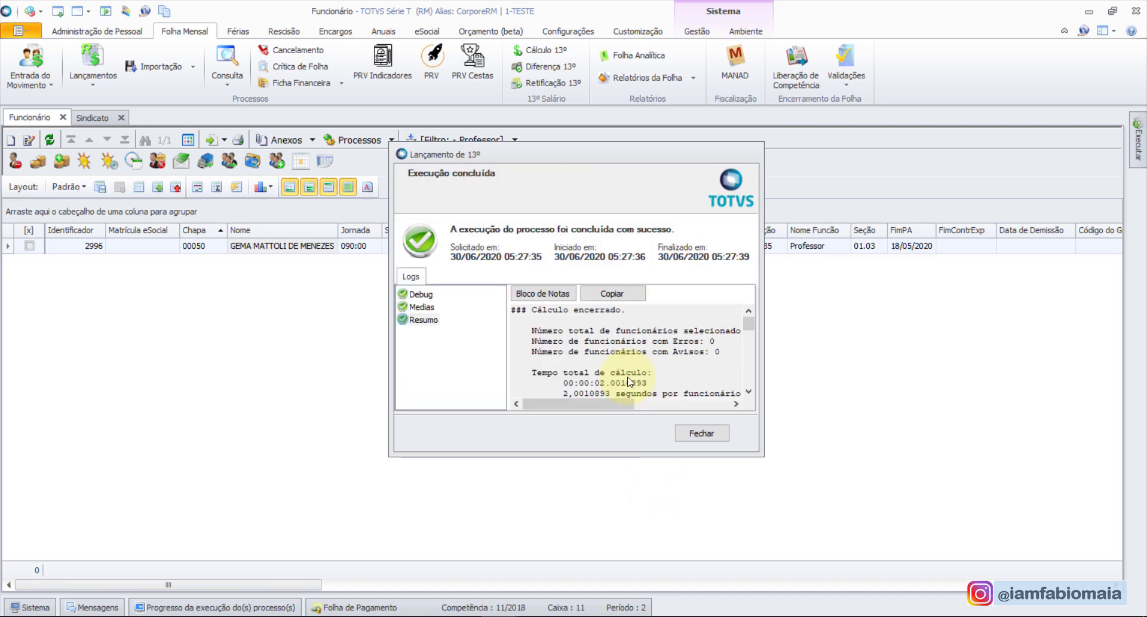
pyautogui.click(702, 433)
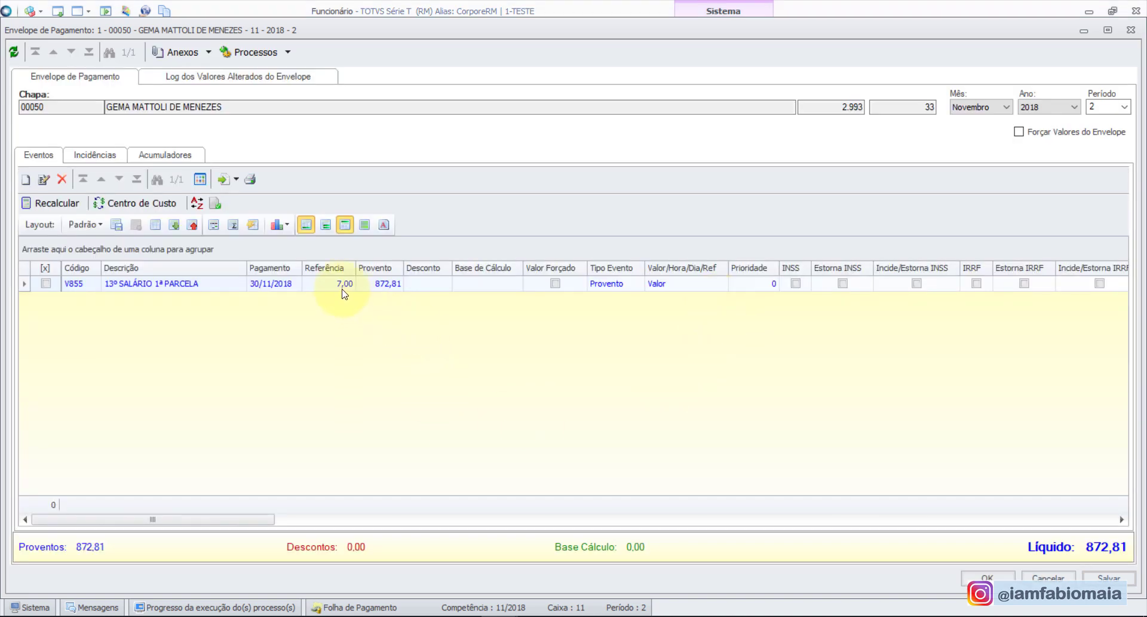
# - Check the 13th salary first installment in Calculator by computing 2992,5 ÷ 12 × 7 and halving the result, and return to the envelope
pyautogui.click(343, 291)
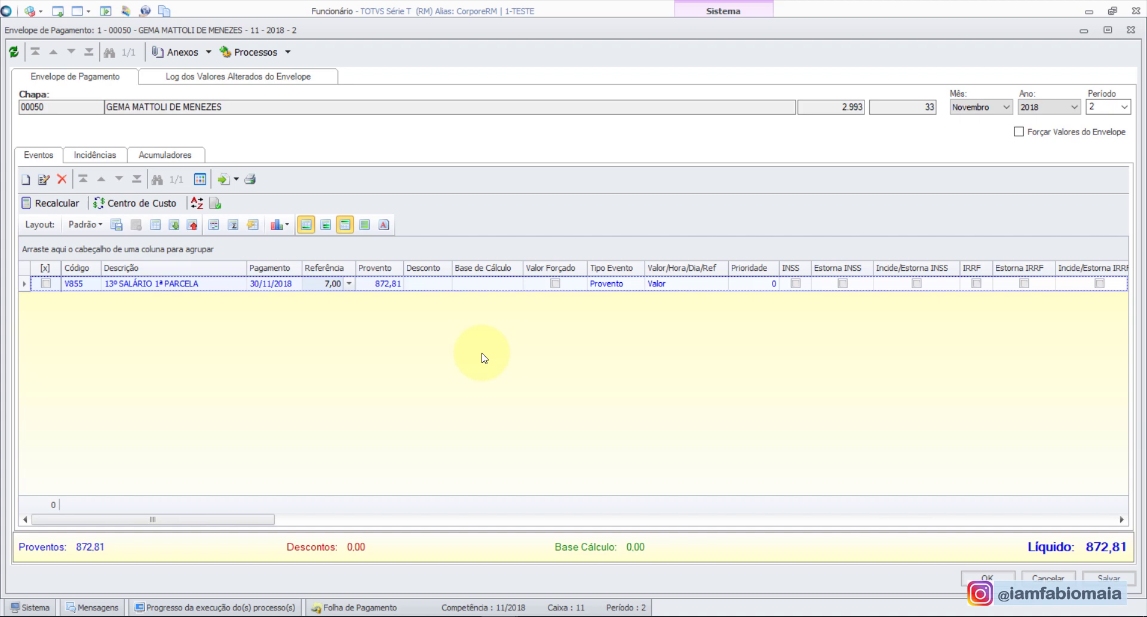
pyautogui.write('2')
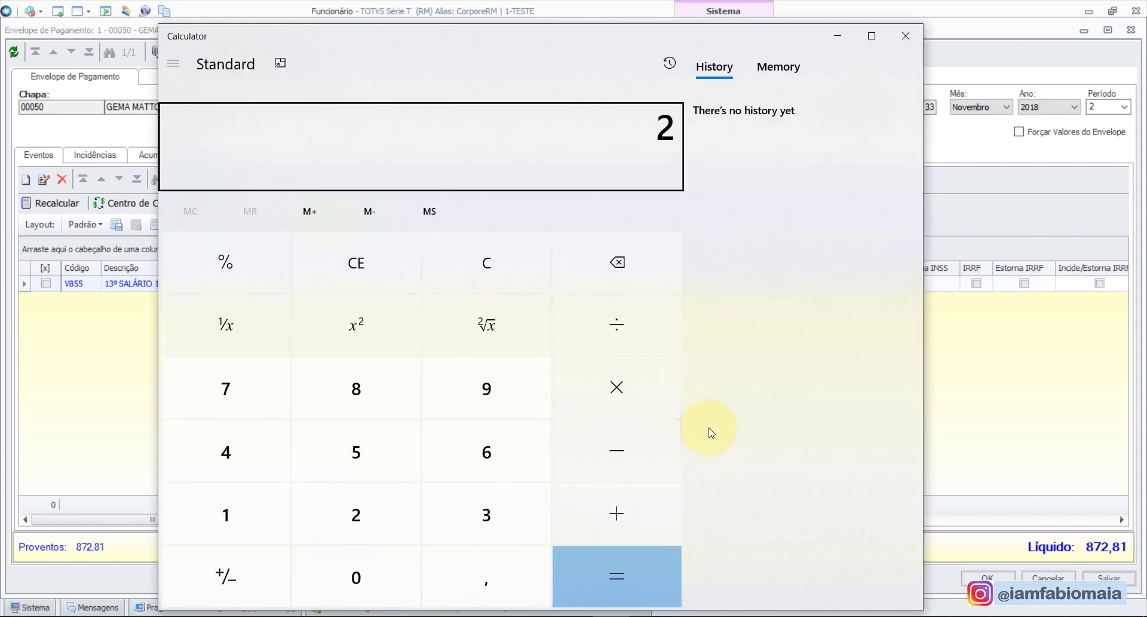
pyautogui.write('992,5')
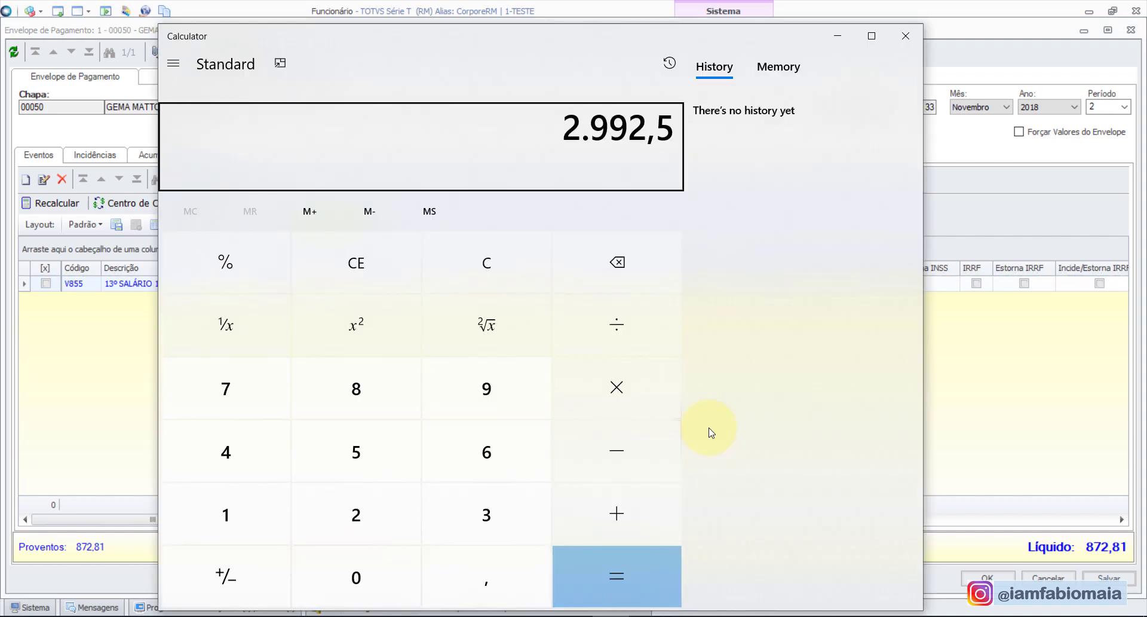
pyautogui.write('12*7')
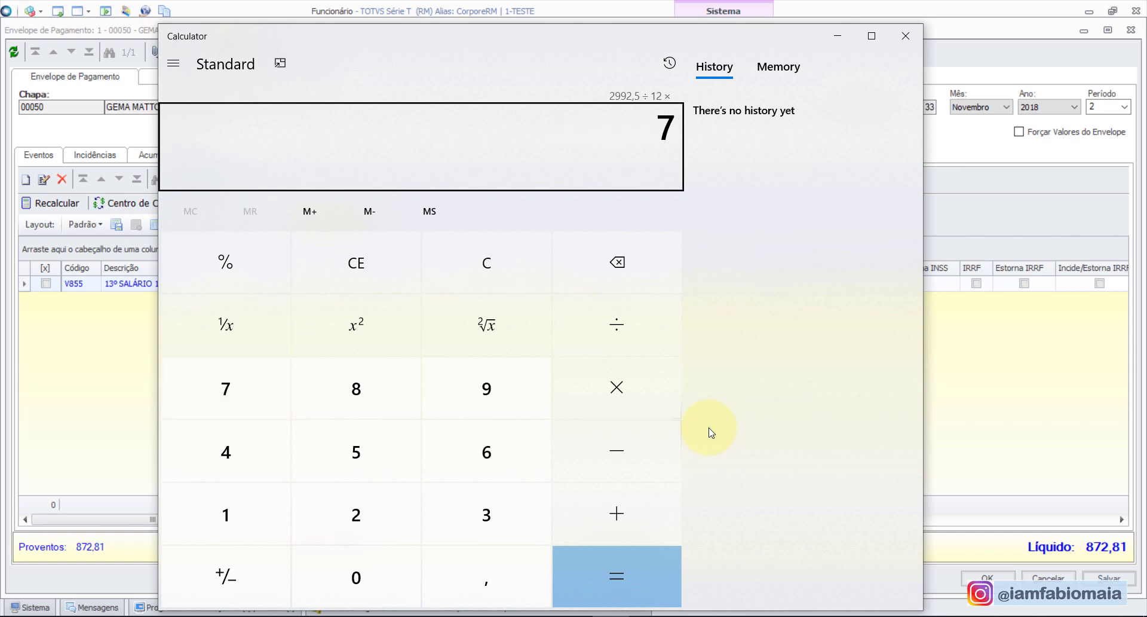
pyautogui.press('Return')
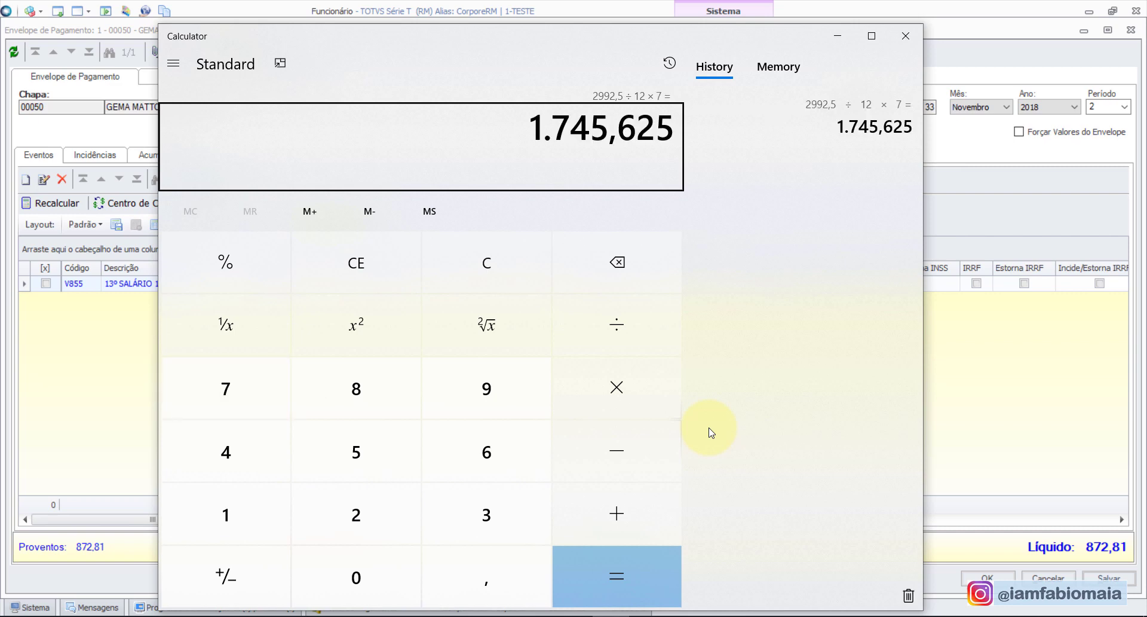
pyautogui.write('/2')
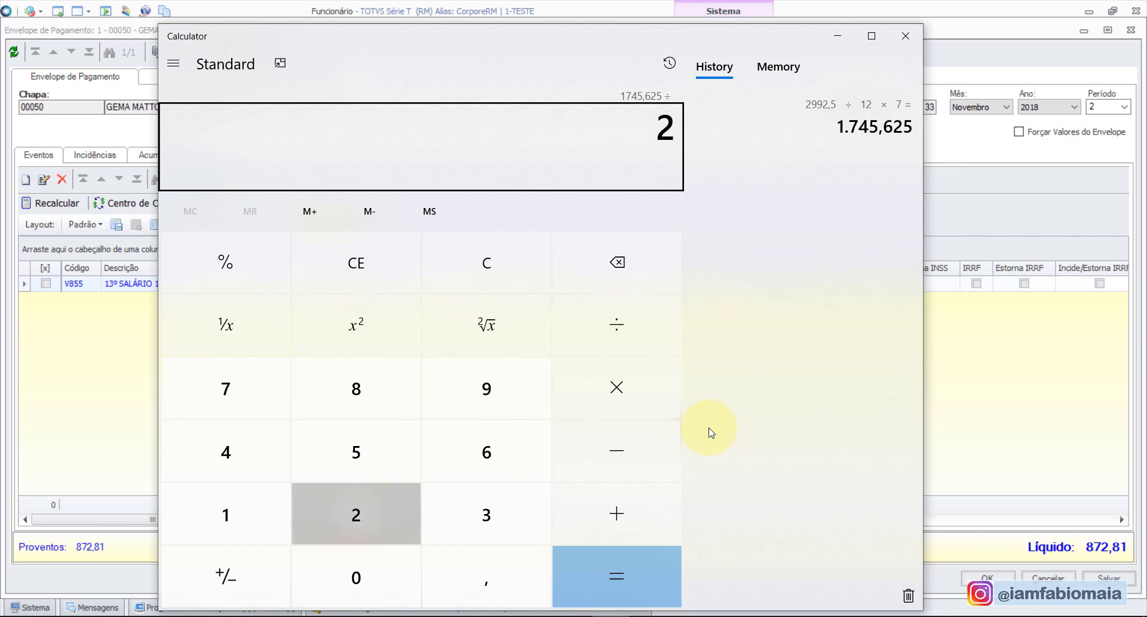
pyautogui.press('Return')
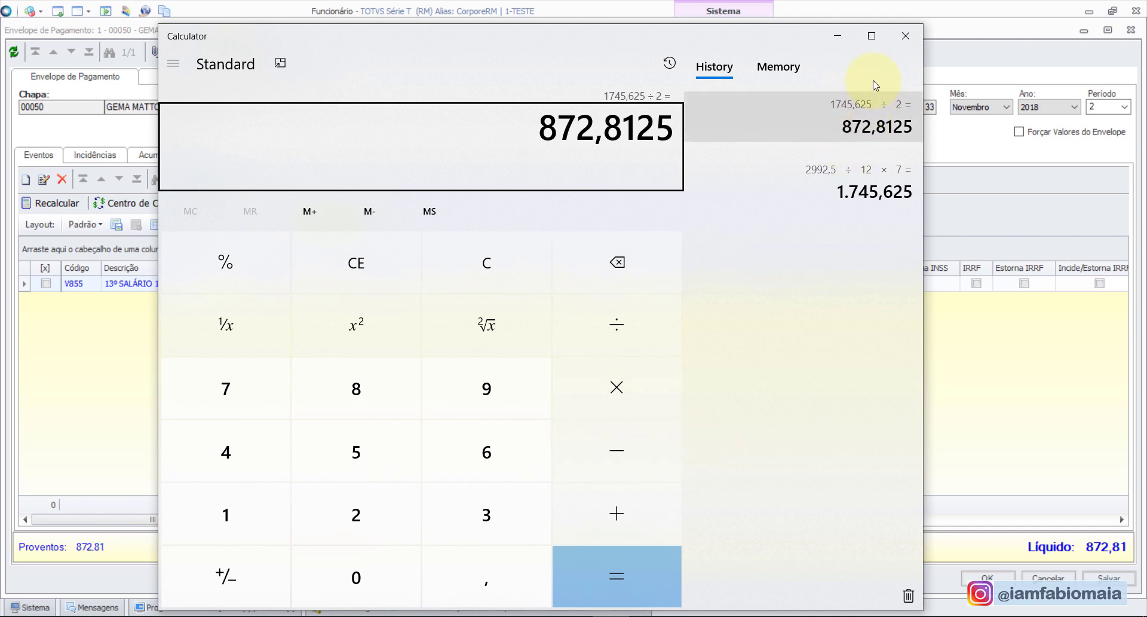
pyautogui.click(837, 36)
pyautogui.click(382, 283)
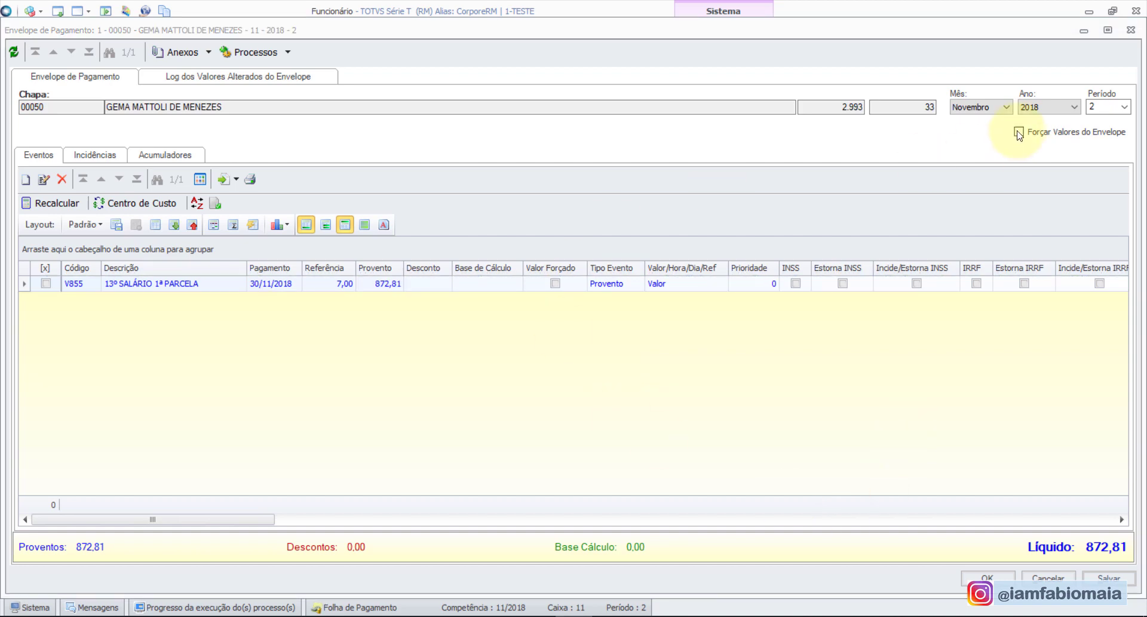
# - Switch the payment envelope to October (Outubro) 2018, period 5
pyautogui.click(982, 105)
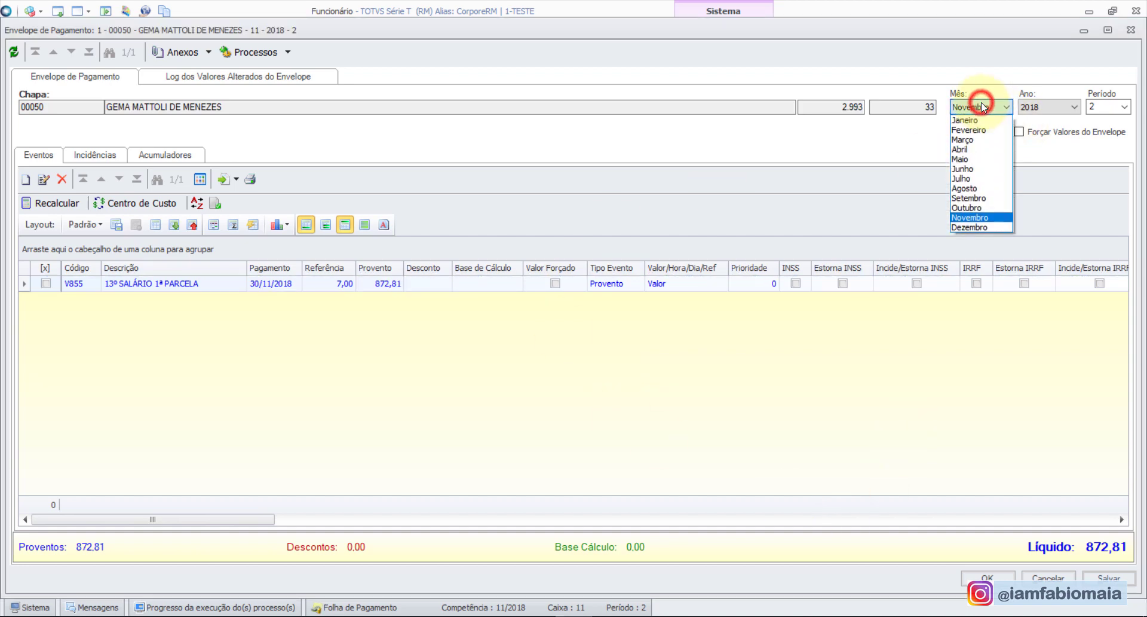
pyautogui.click(976, 207)
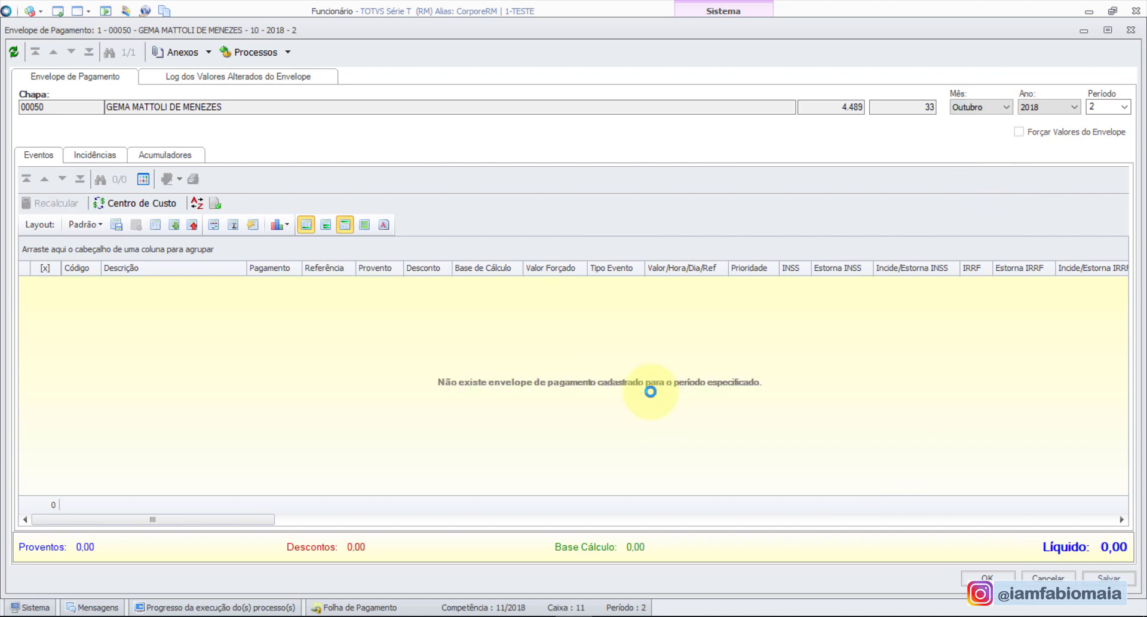
pyautogui.click(1091, 106)
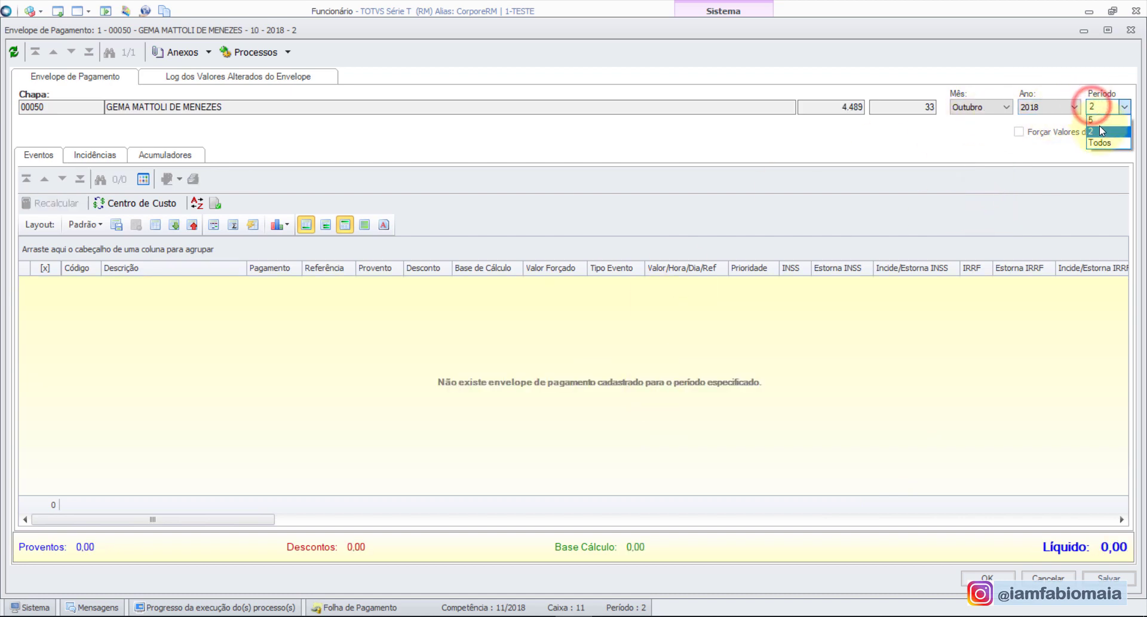
pyautogui.click(1098, 122)
# - Enable Compõe Remuneração Base de Professor for event V180 (HORA AULA - ENS FUNDAMENTAL I) and save the event
pyautogui.doubleClick(203, 284)
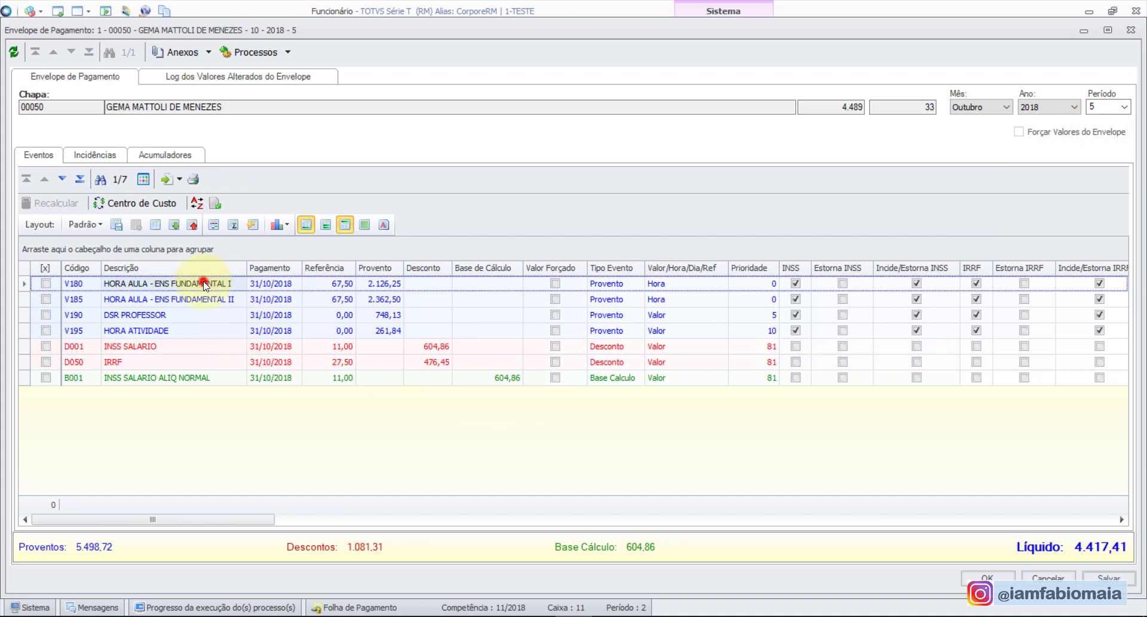
pyautogui.click(487, 299)
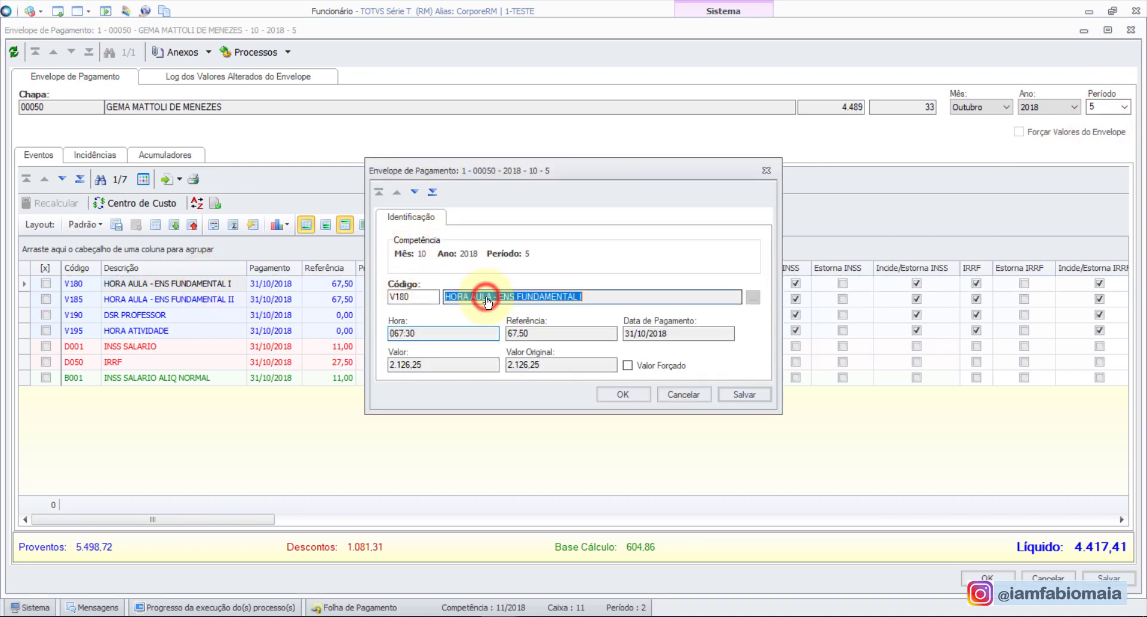
pyautogui.click(784, 472)
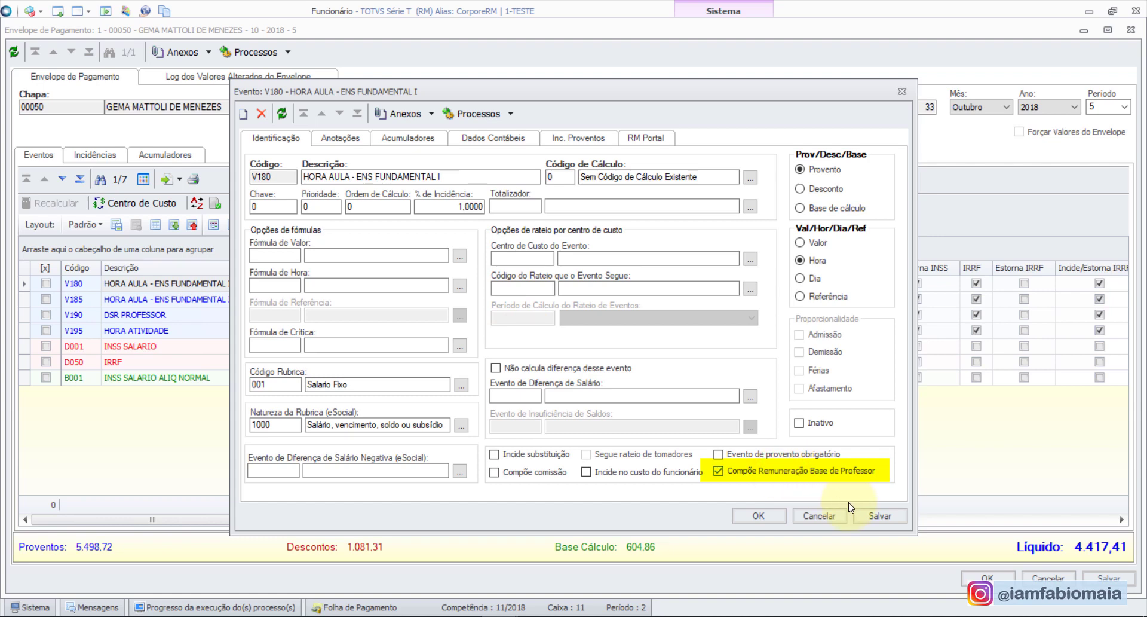
pyautogui.click(877, 511)
pyautogui.click(760, 516)
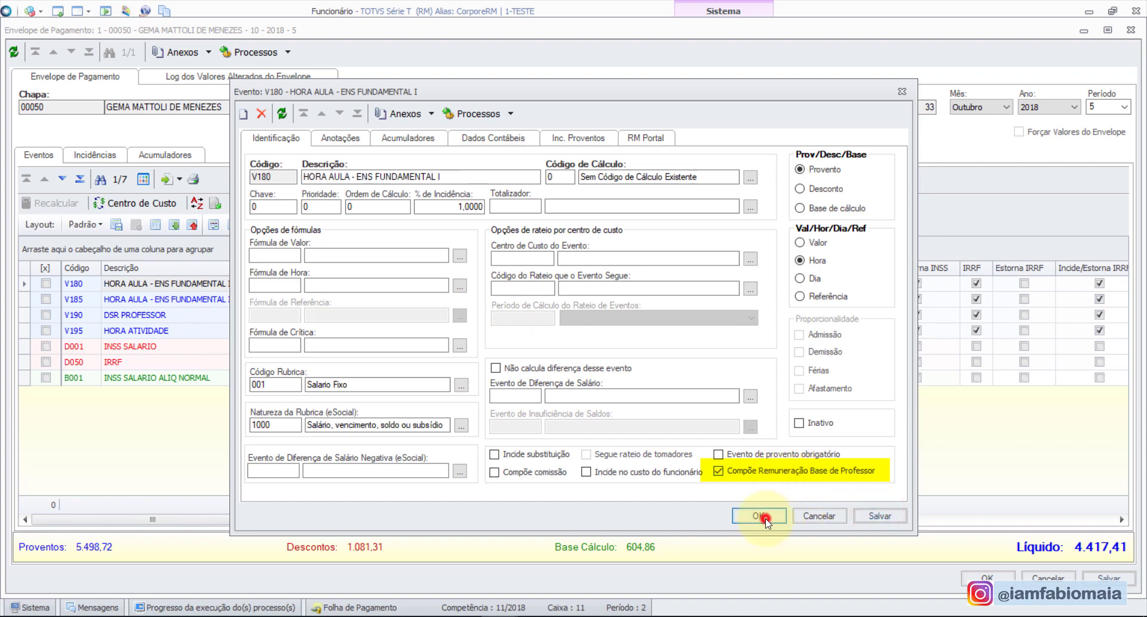
# - Enable Compõe Remuneração Base de Professor for event V185 (HORA AULA - ENS FUNDAMENTAL II) and save the event
pyautogui.click(414, 191)
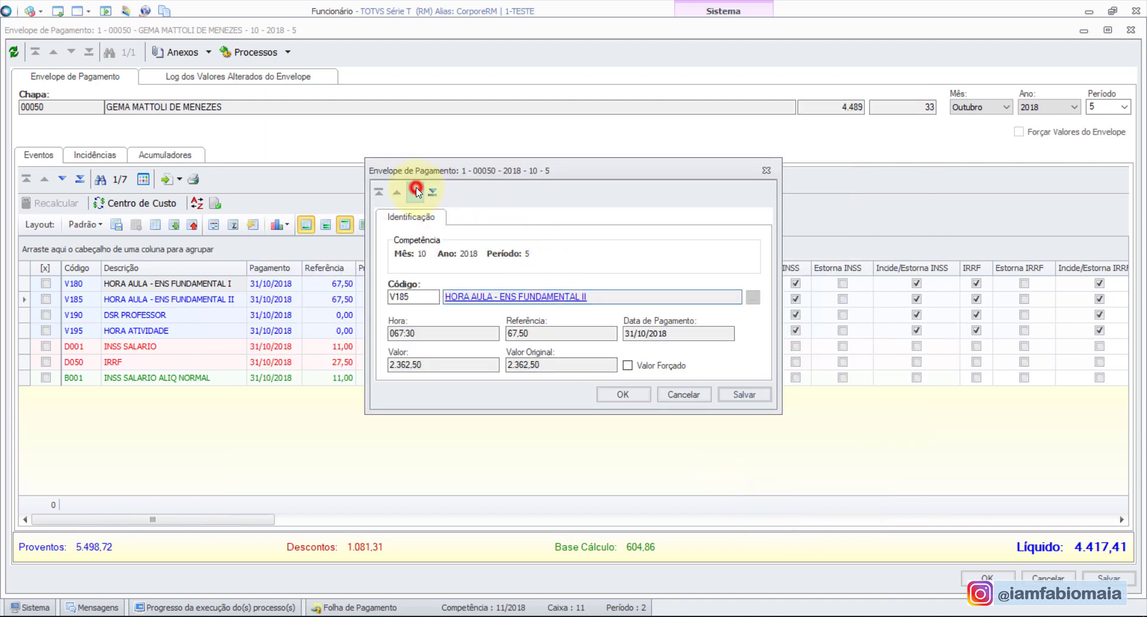
pyautogui.click(512, 296)
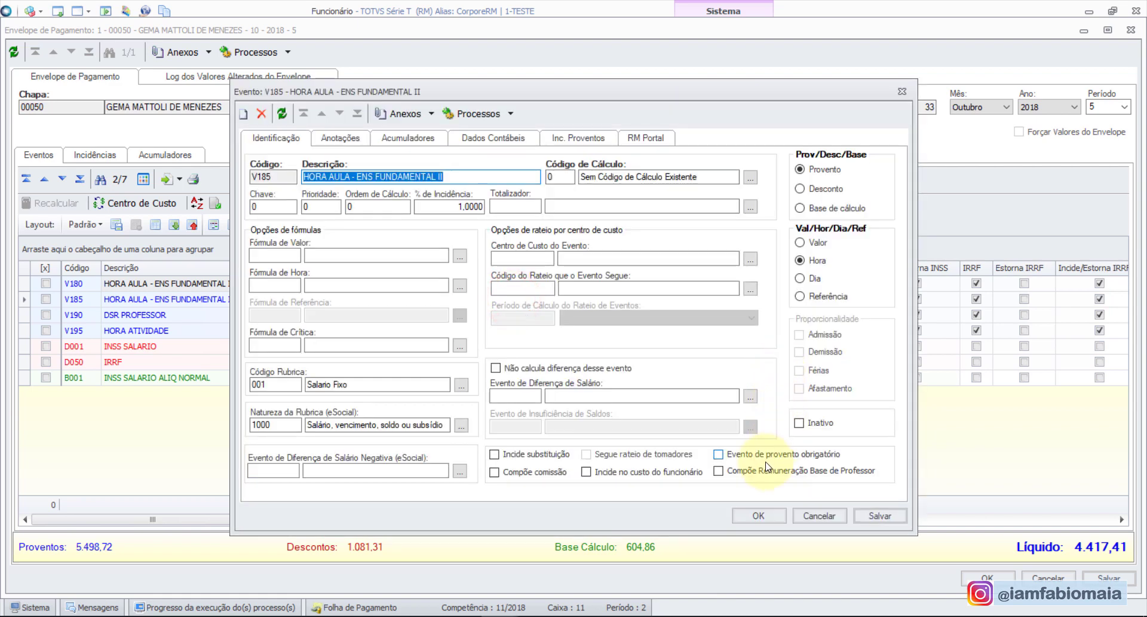
pyautogui.click(763, 471)
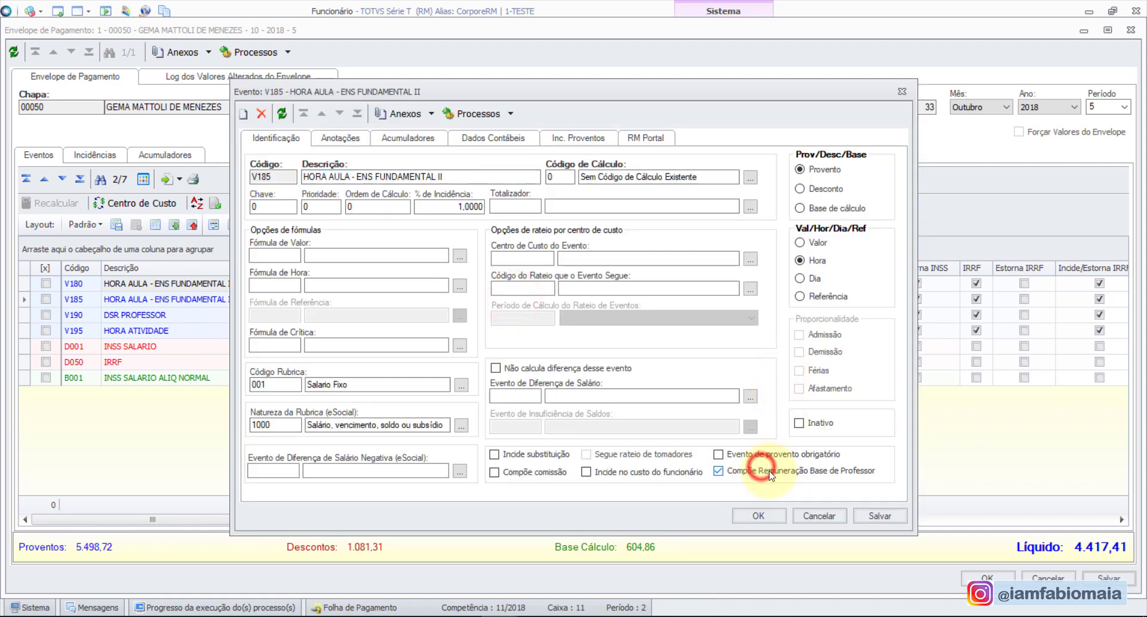
pyautogui.click(873, 515)
pyautogui.click(776, 515)
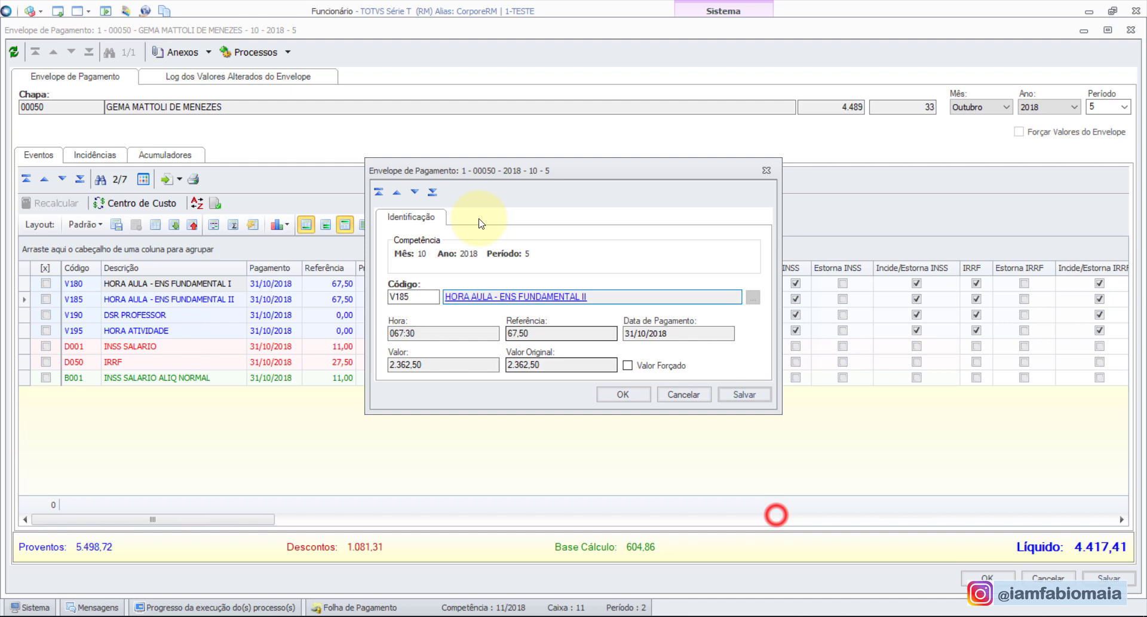
# - Enable Compõe Remuneração Base de Professor for event V190 (DSR PROFESSOR) and save the event
pyautogui.click(415, 192)
pyautogui.click(481, 297)
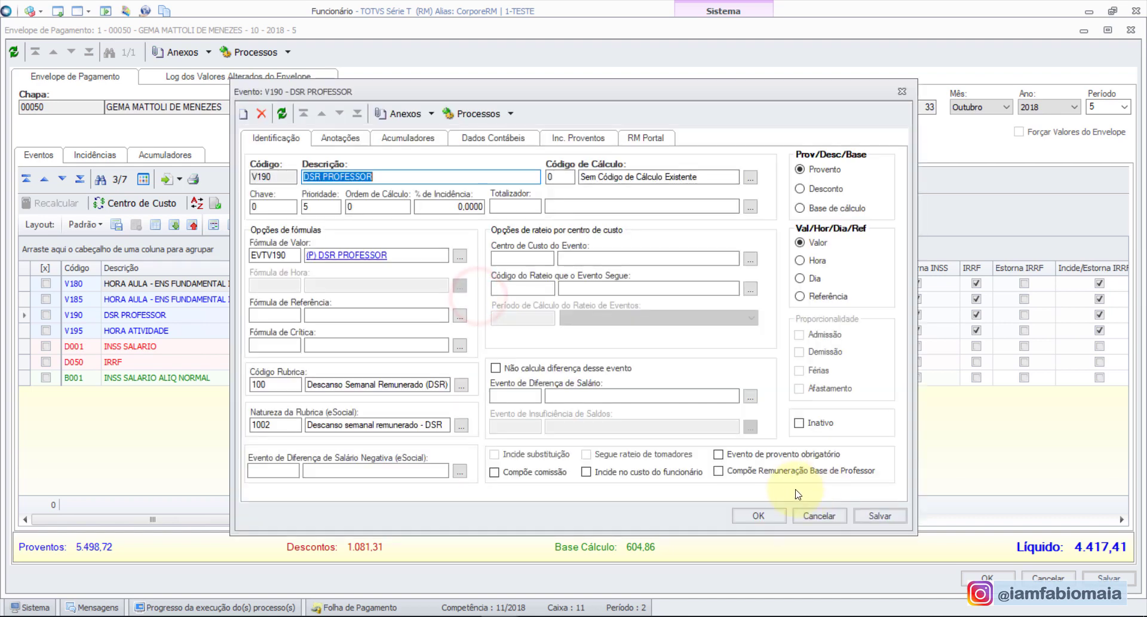
pyautogui.click(781, 472)
pyautogui.click(876, 515)
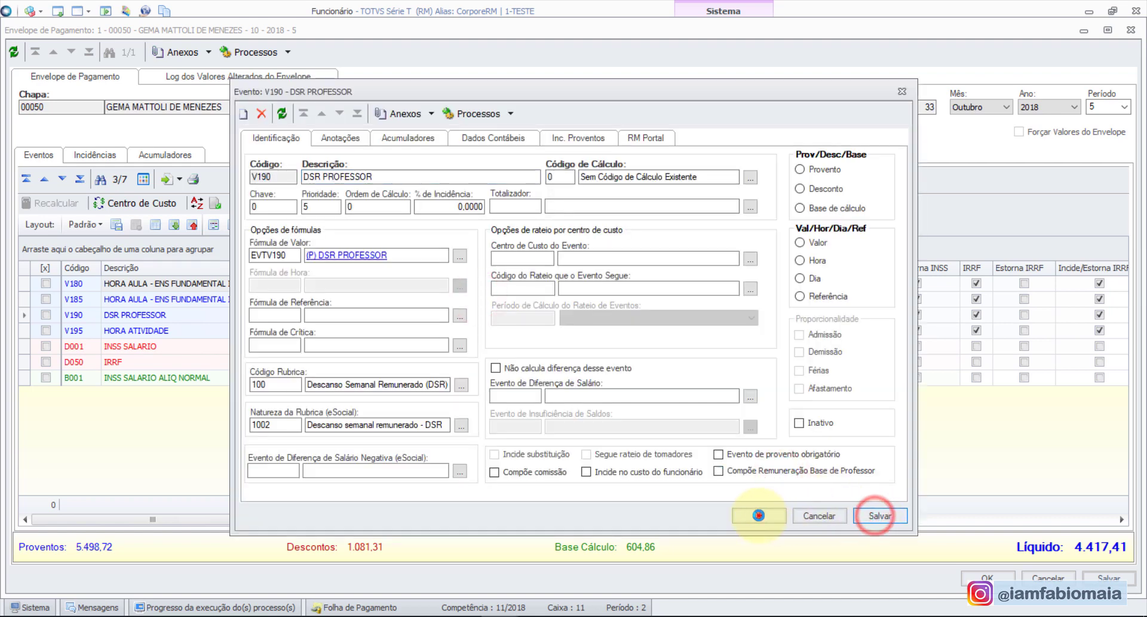
pyautogui.click(758, 515)
# - Enable Compõe Remuneração Base de Professor for event V195 (HORA ATIVIDADE), save the event and close the payment envelope
pyautogui.click(414, 191)
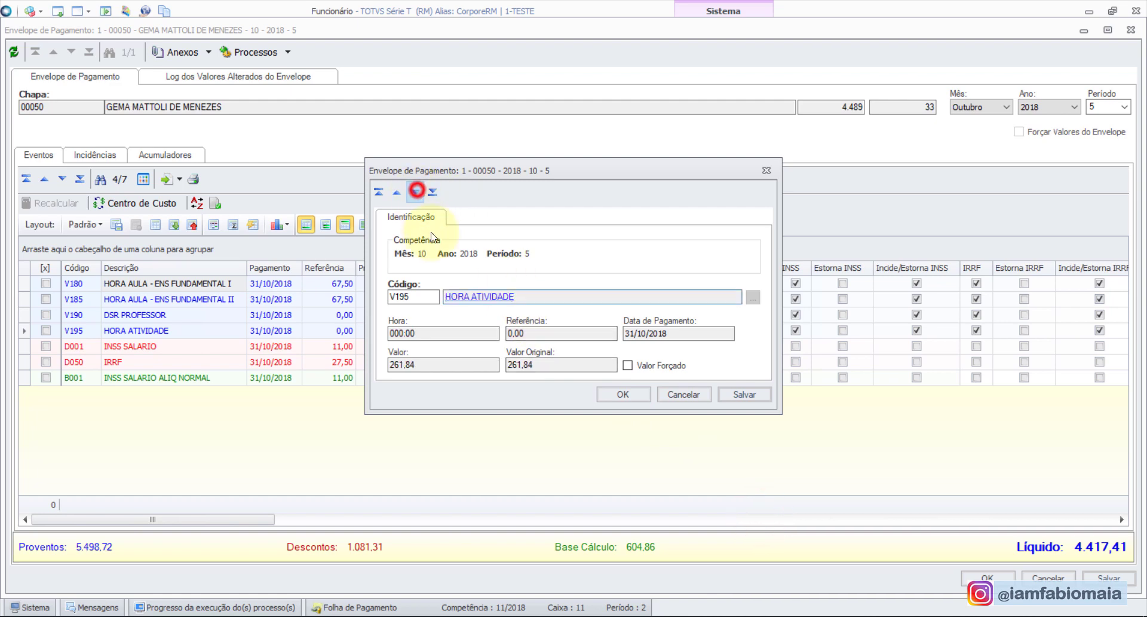
pyautogui.click(476, 295)
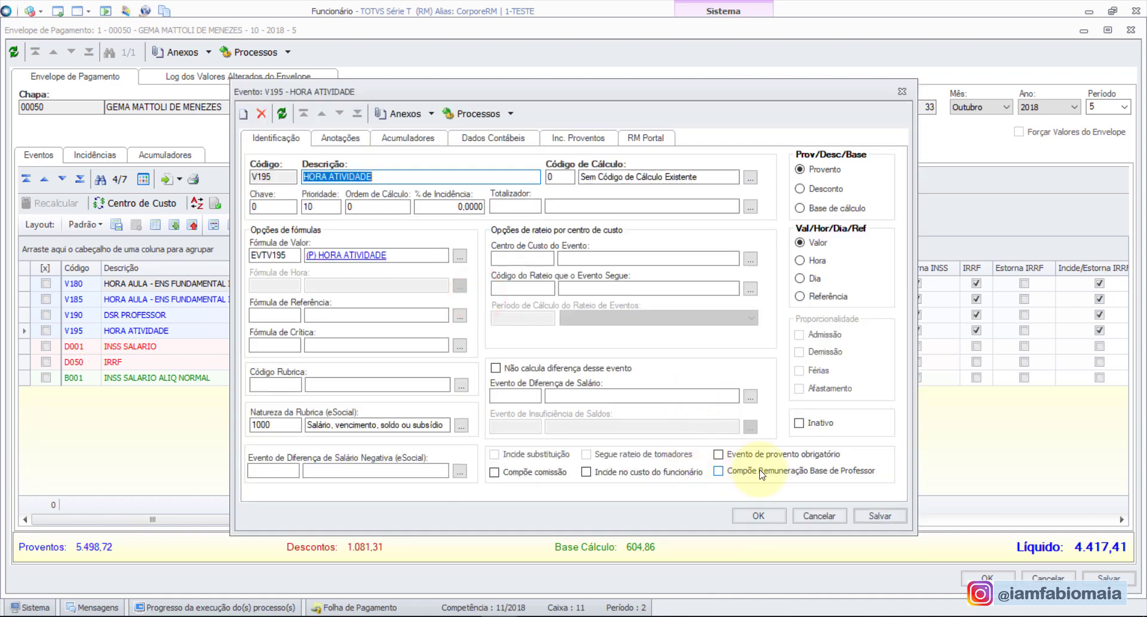
pyautogui.click(759, 470)
pyautogui.click(871, 516)
pyautogui.click(768, 515)
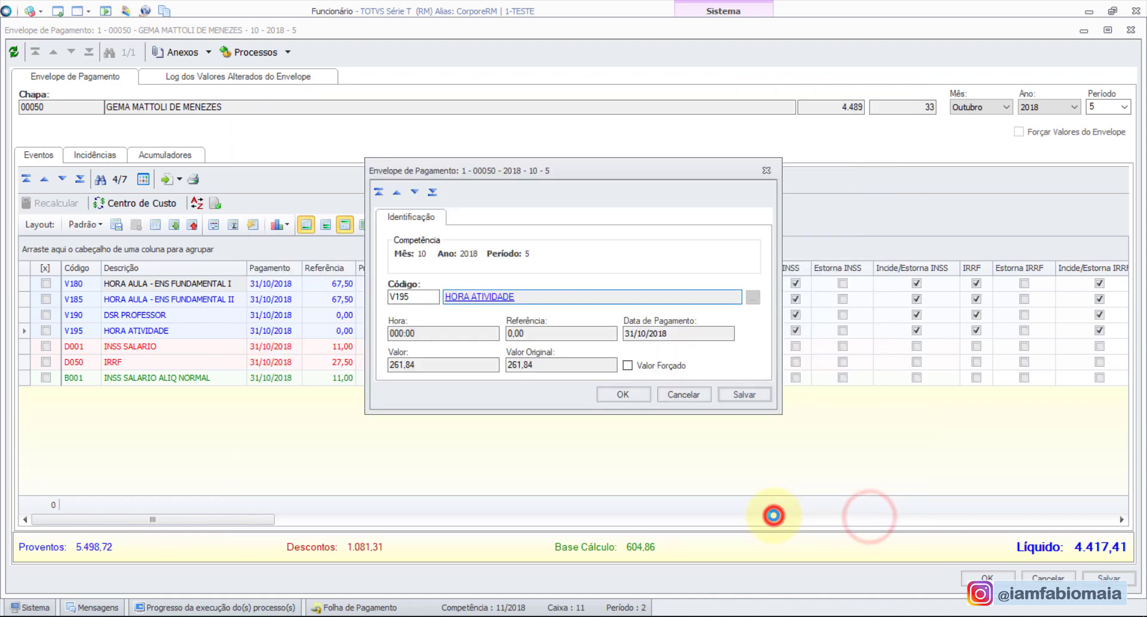
pyautogui.click(638, 395)
pyautogui.click(980, 577)
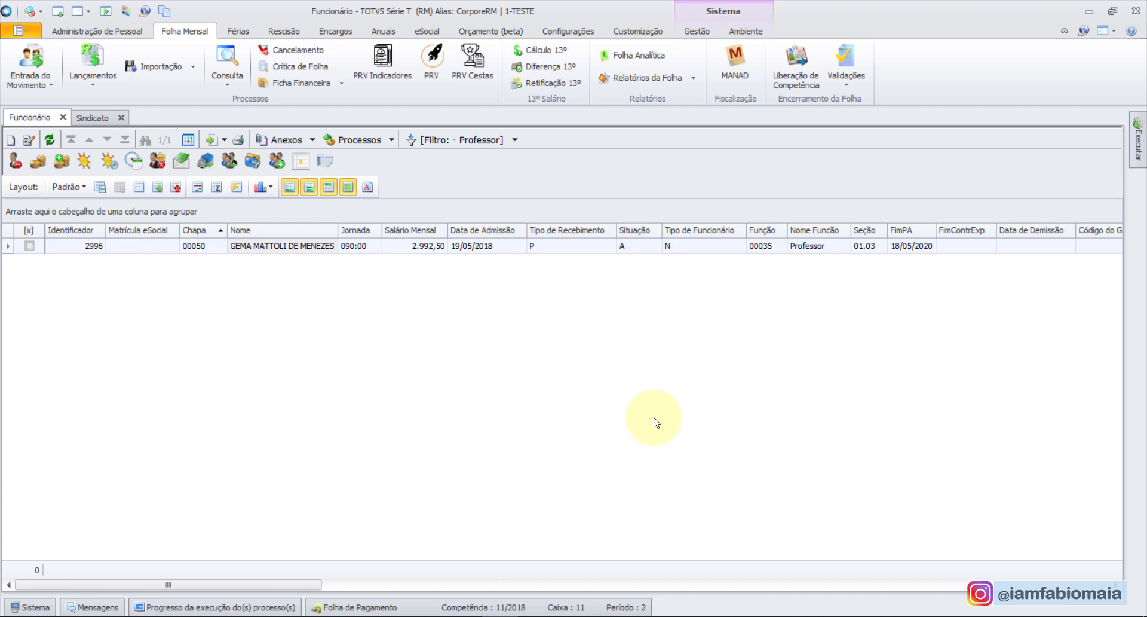
# - Check which union is assigned in the professor's employee record and close the record
pyautogui.click(288, 247)
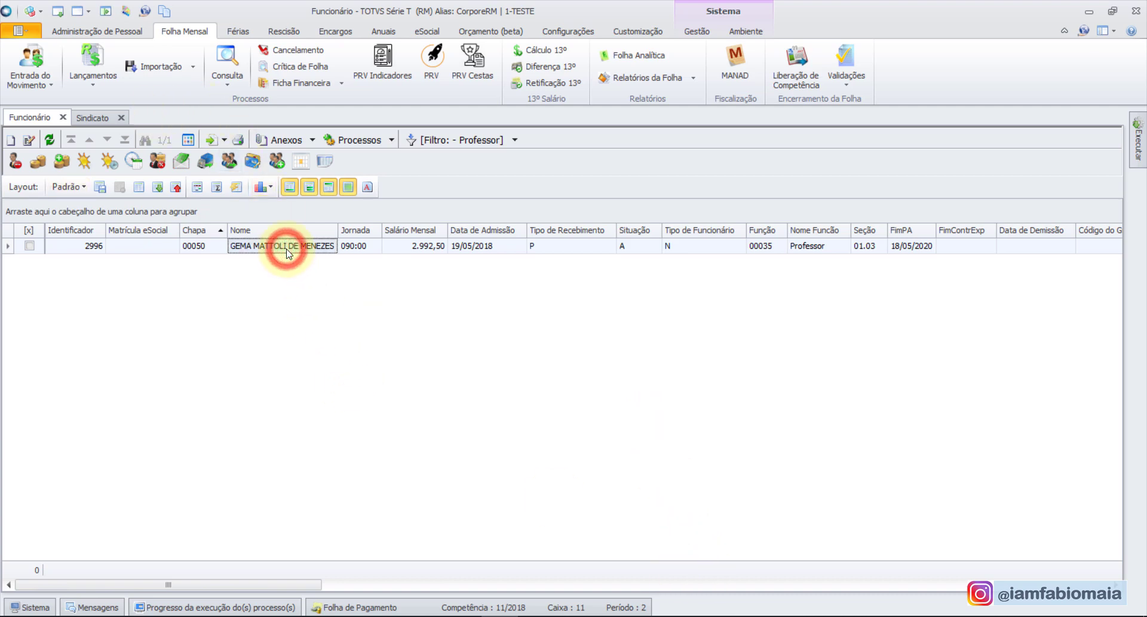
pyautogui.click(302, 353)
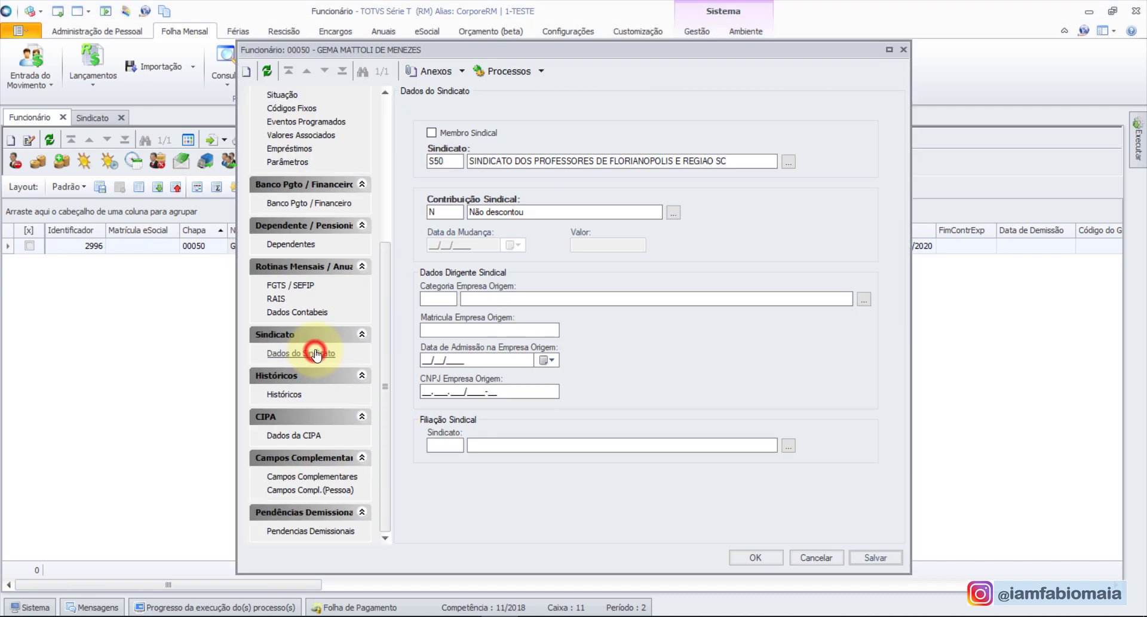
pyautogui.click(440, 160)
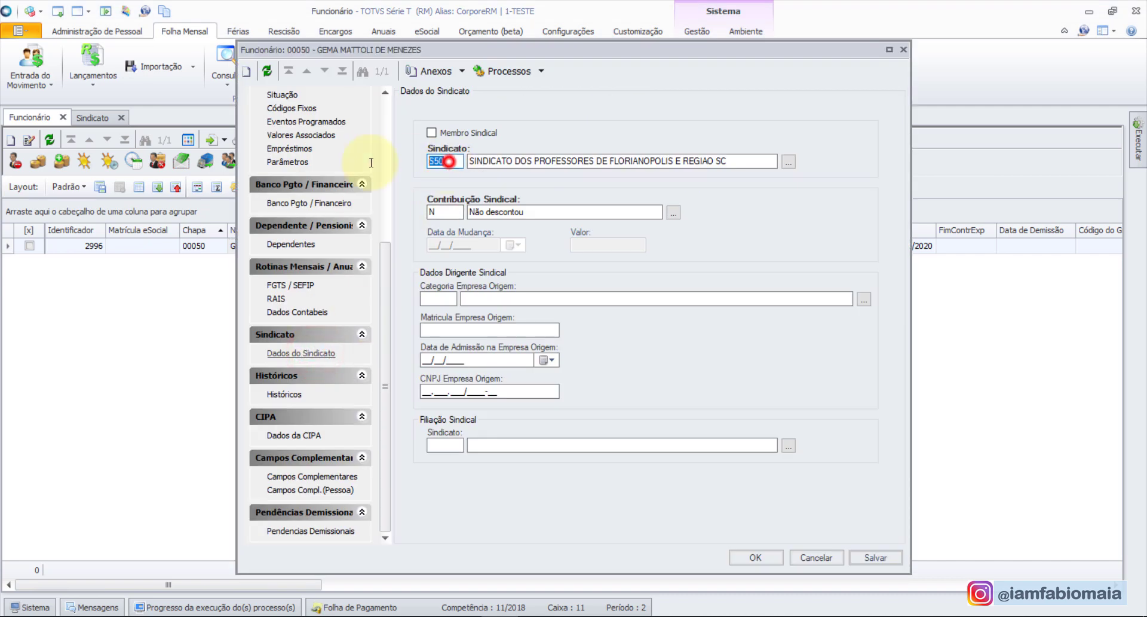
pyautogui.click(769, 558)
# - Open the record of union S50 from the union register, using the Professores filter
pyautogui.click(573, 86)
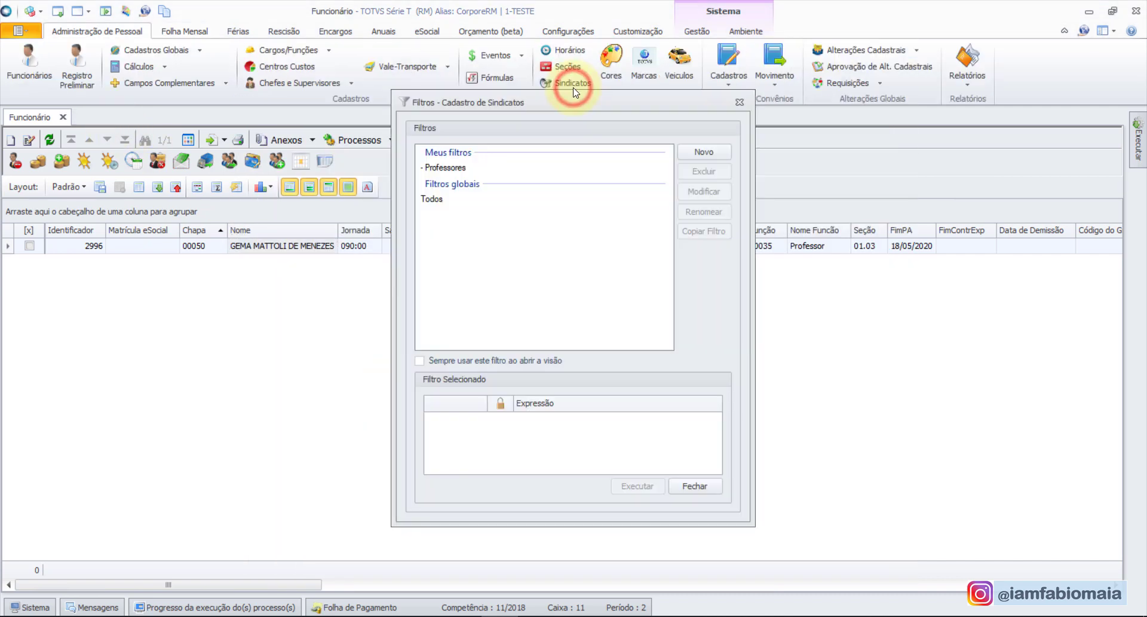
pyautogui.doubleClick(457, 167)
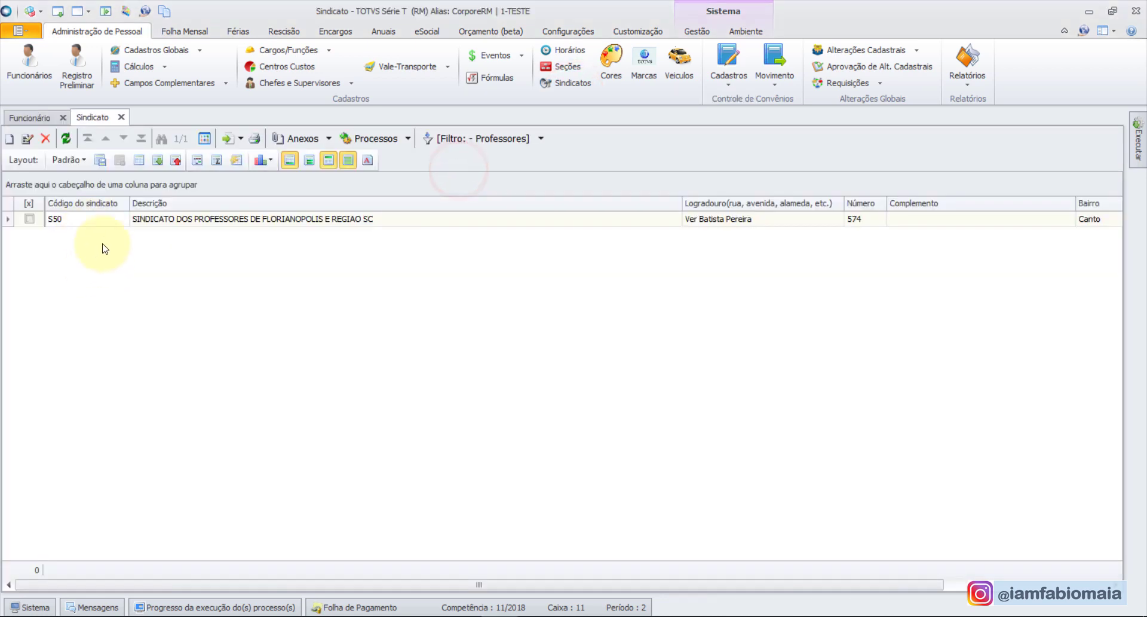
pyautogui.click(89, 222)
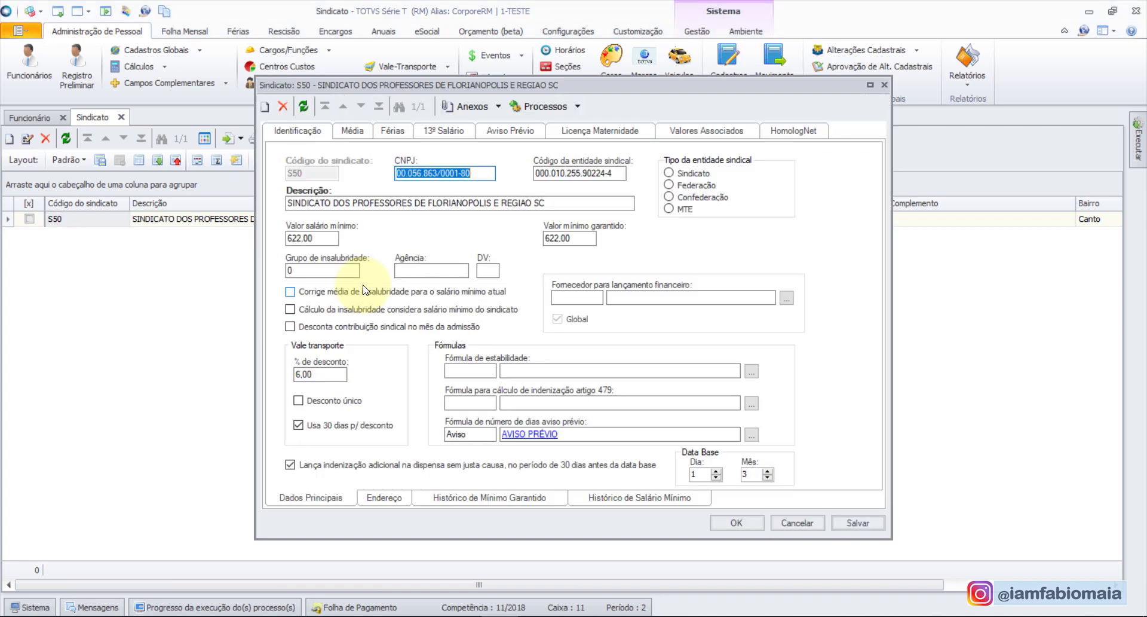
# - Enable Utiliza cálculo de média de Remuneração Base para Professor in the union's average (Média) parameters
pyautogui.click(351, 132)
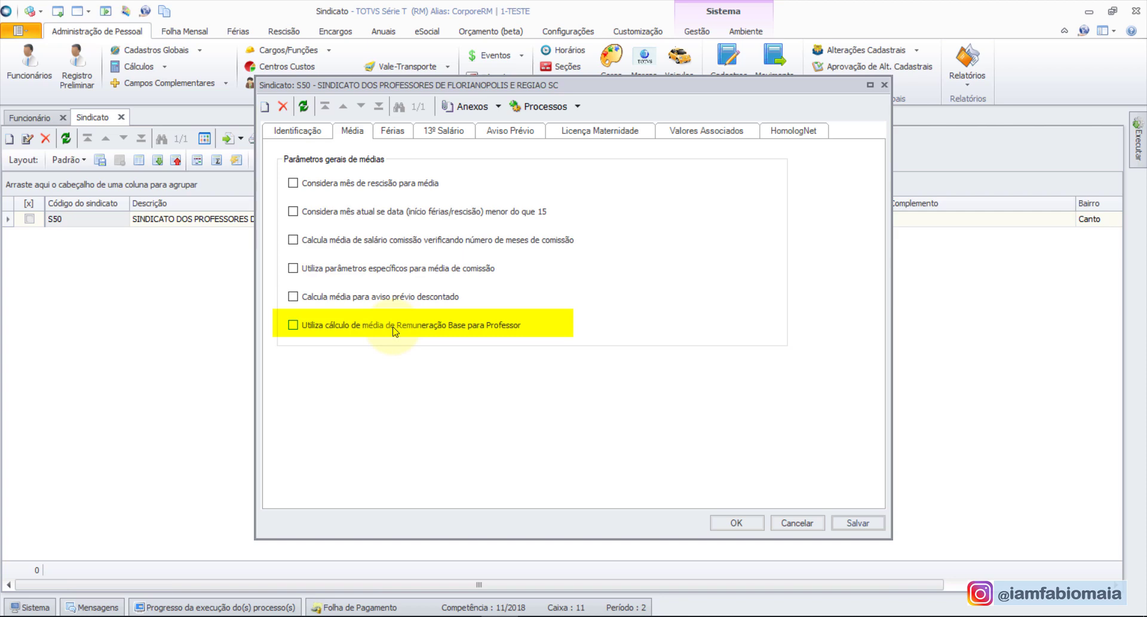
pyautogui.click(351, 328)
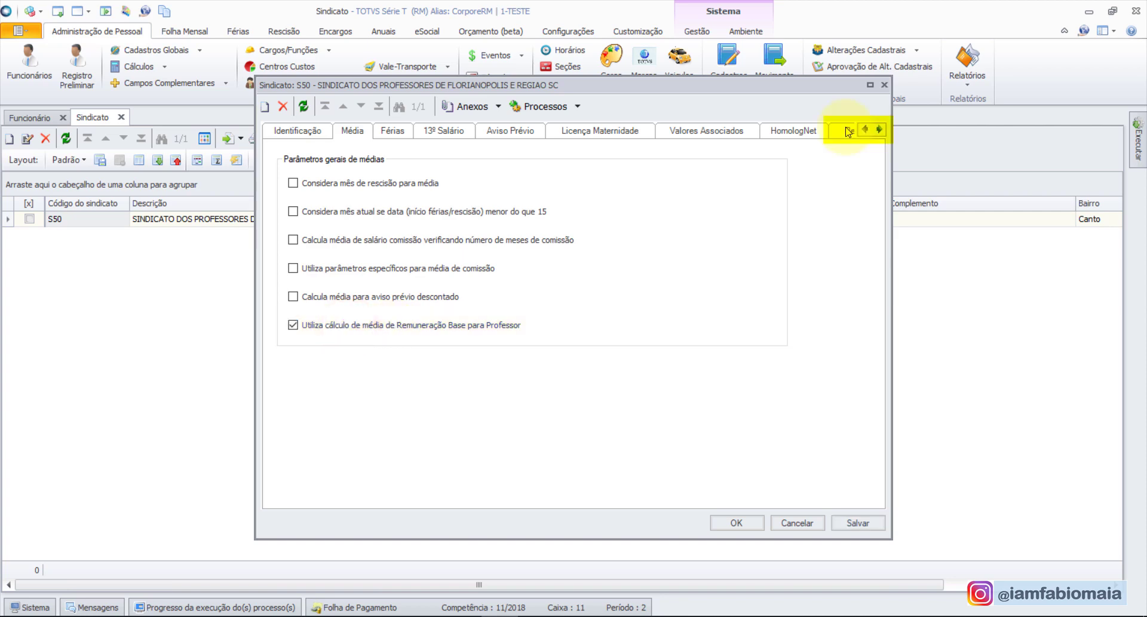
pyautogui.click(442, 326)
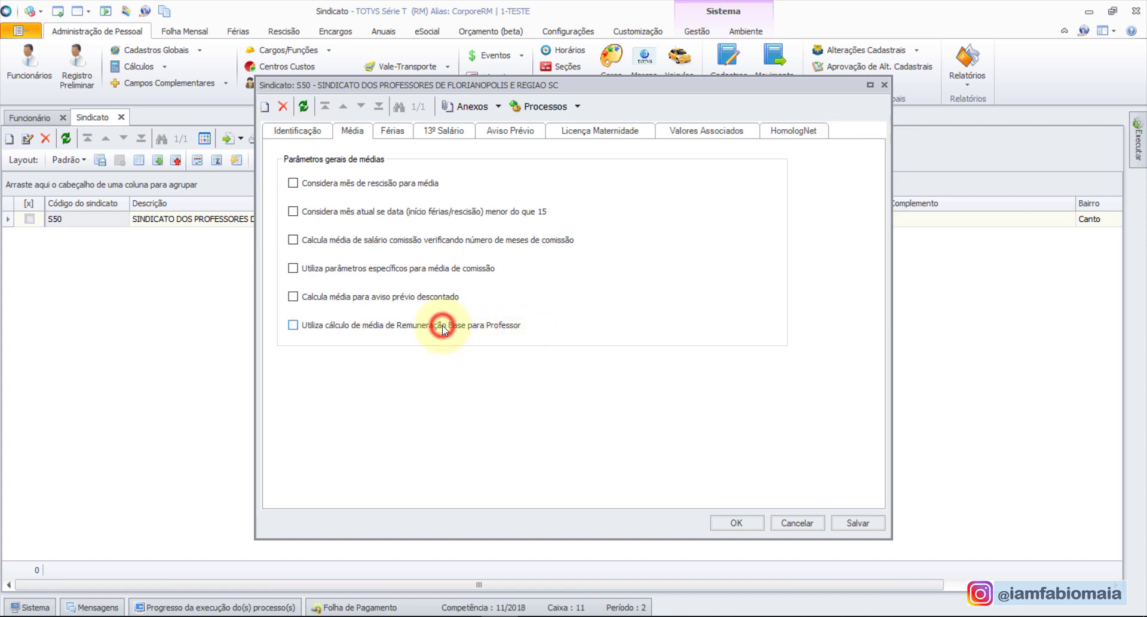
pyautogui.click(442, 326)
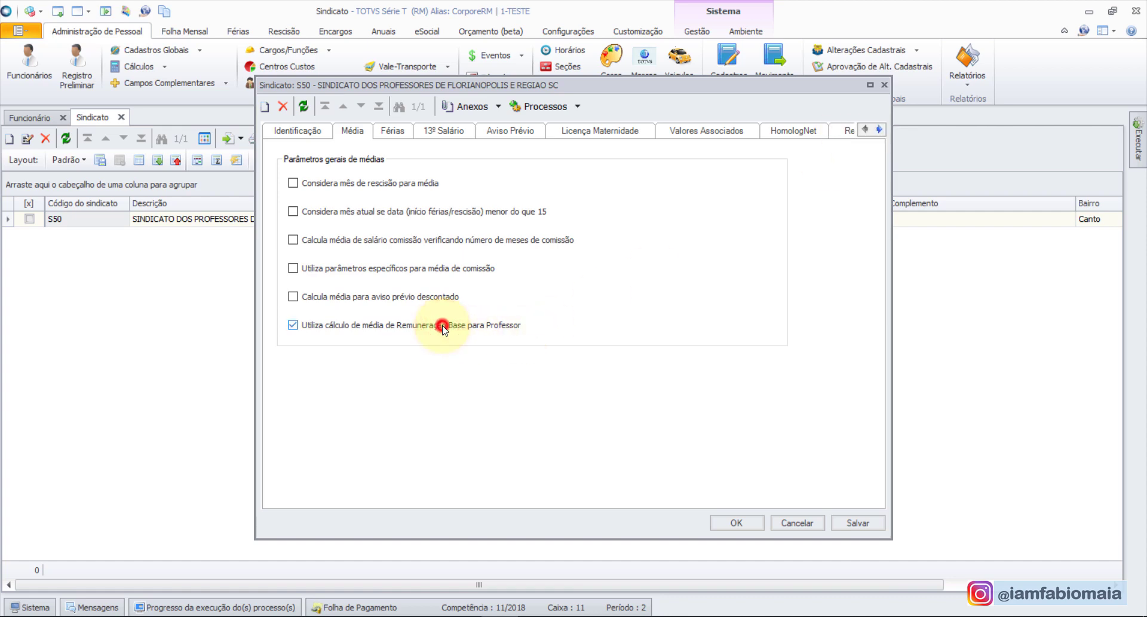
# - Examine the union's Remuneração Base parameters for vacation, termination, 13th salary, prior notice and maternity leave
pyautogui.click(852, 131)
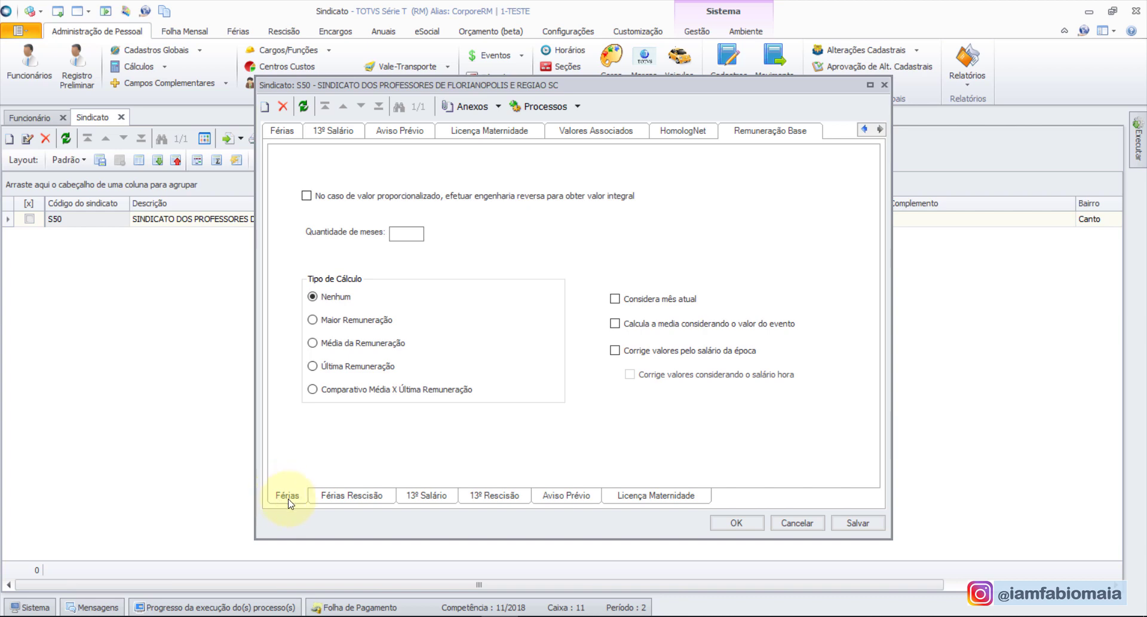
pyautogui.click(375, 495)
pyautogui.click(432, 496)
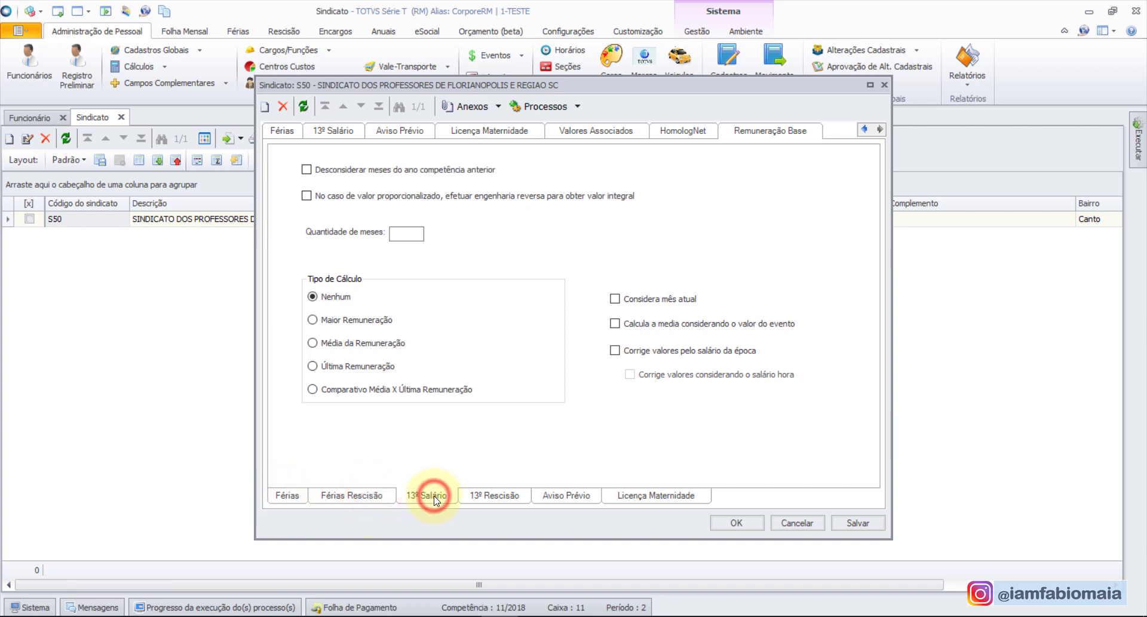
pyautogui.click(488, 495)
pyautogui.click(544, 493)
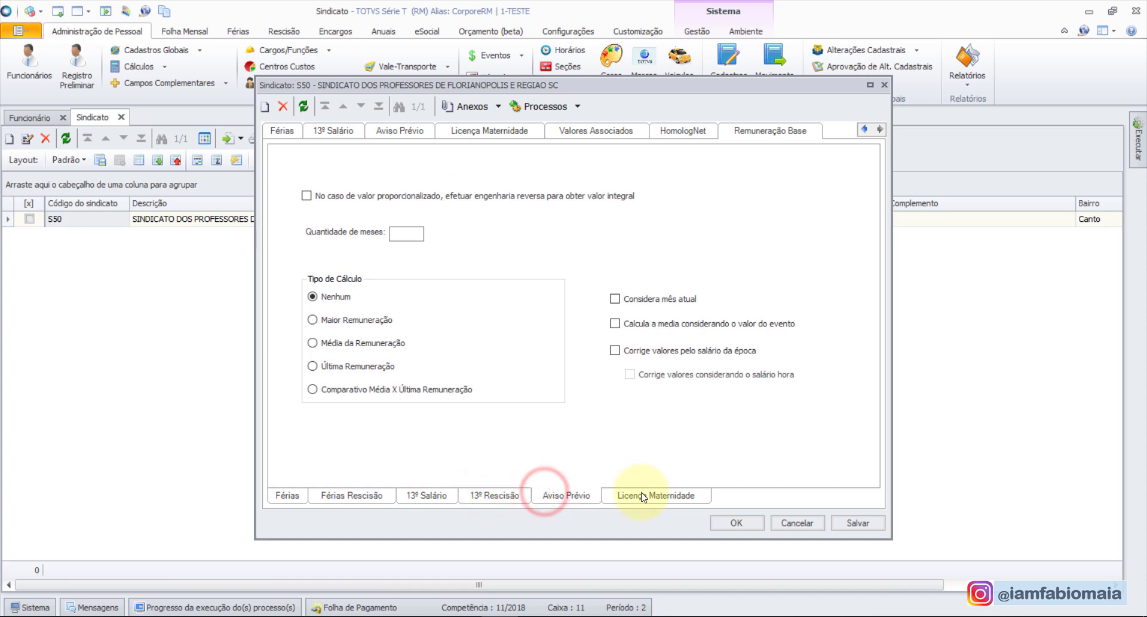
pyautogui.click(641, 492)
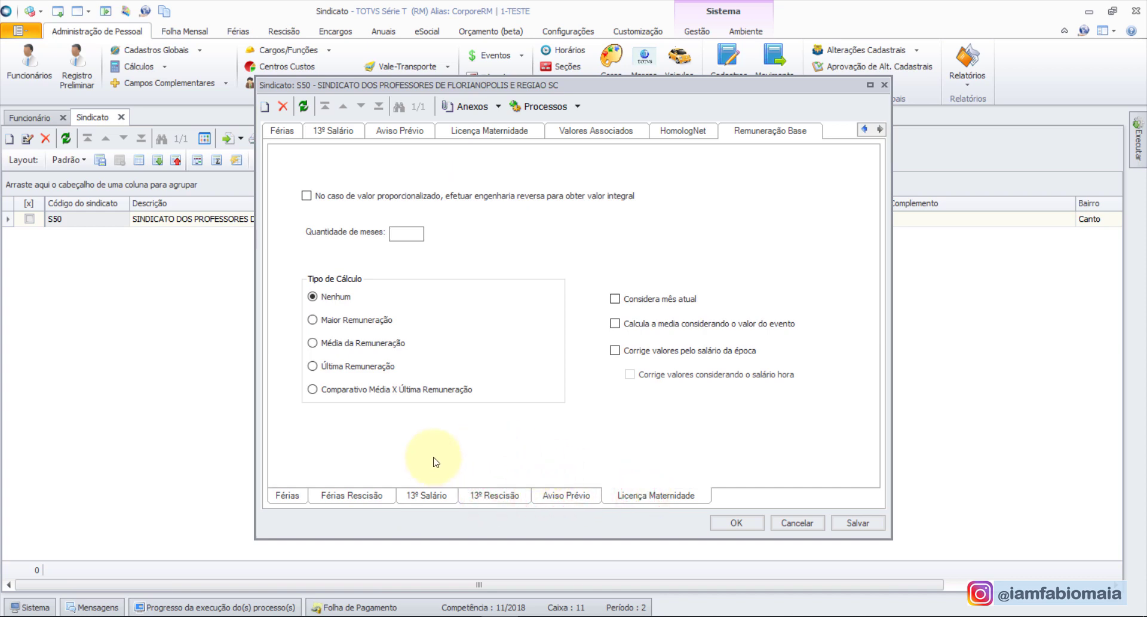
pyautogui.click(421, 496)
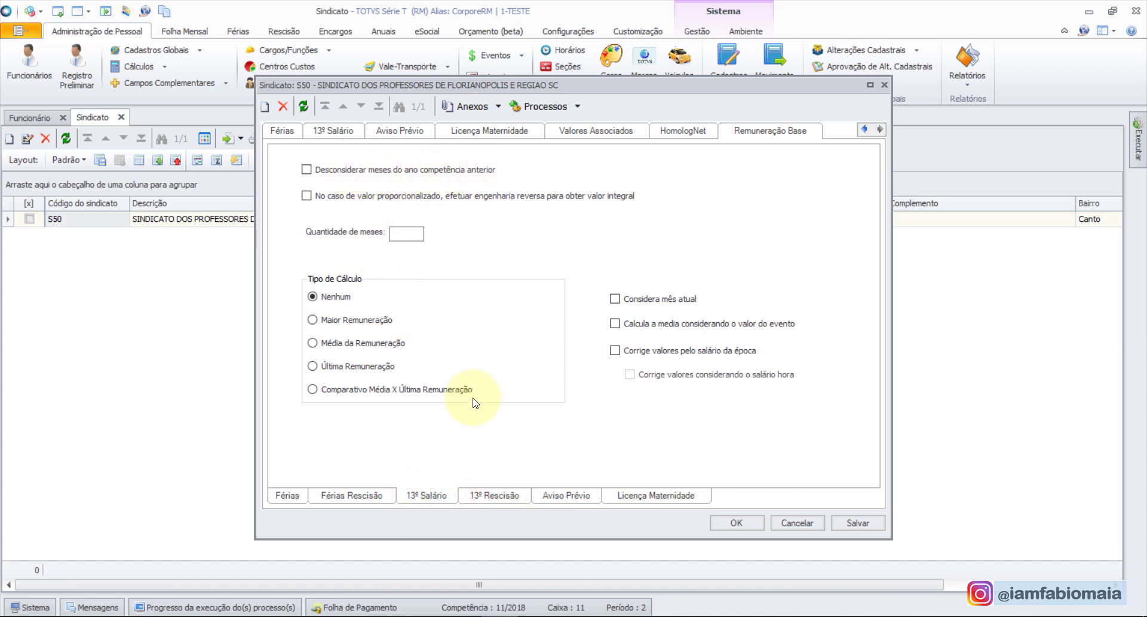
pyautogui.click(486, 495)
pyautogui.click(420, 490)
pyautogui.click(495, 496)
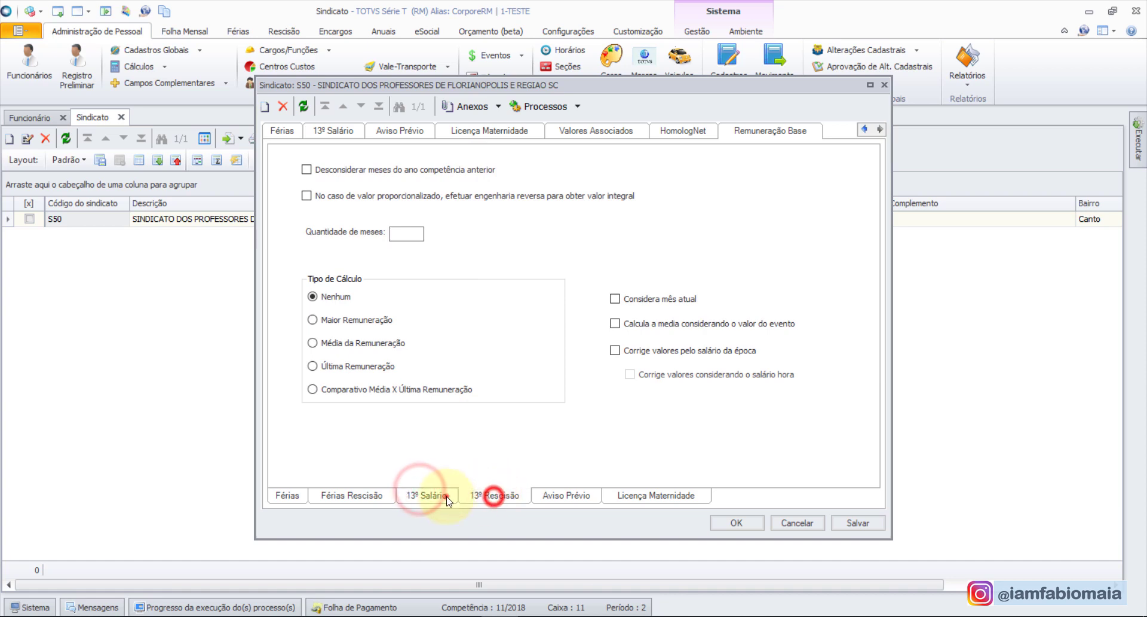
# - Set the 13º Salário base remuneration to 12 months with Média da Remuneração as the calculation type
pyautogui.click(447, 496)
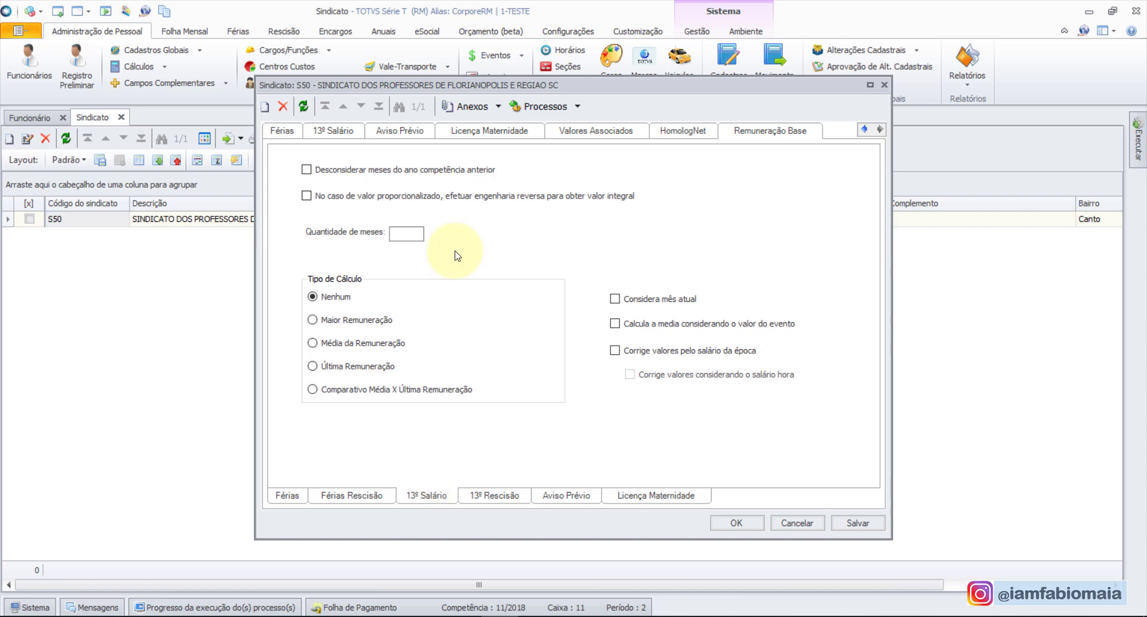
pyautogui.click(406, 233)
pyautogui.write('12')
pyautogui.click(366, 342)
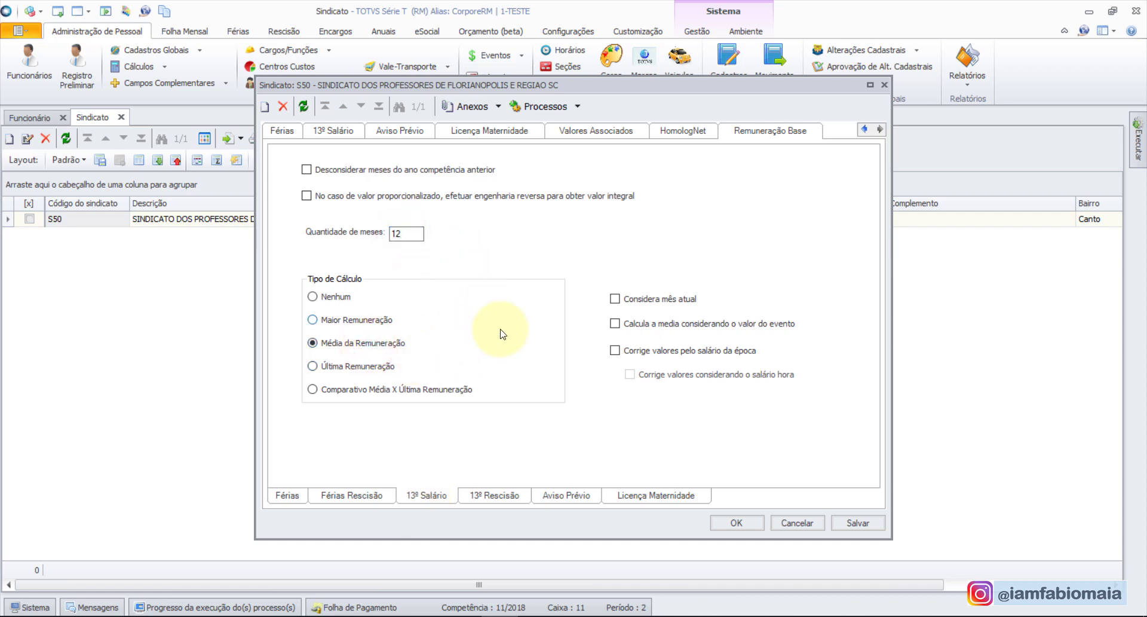
# - Enable Considera mês atual for the union's 13º Salário base remuneration and save the union record
pyautogui.click(652, 303)
pyautogui.click(653, 304)
pyautogui.click(654, 304)
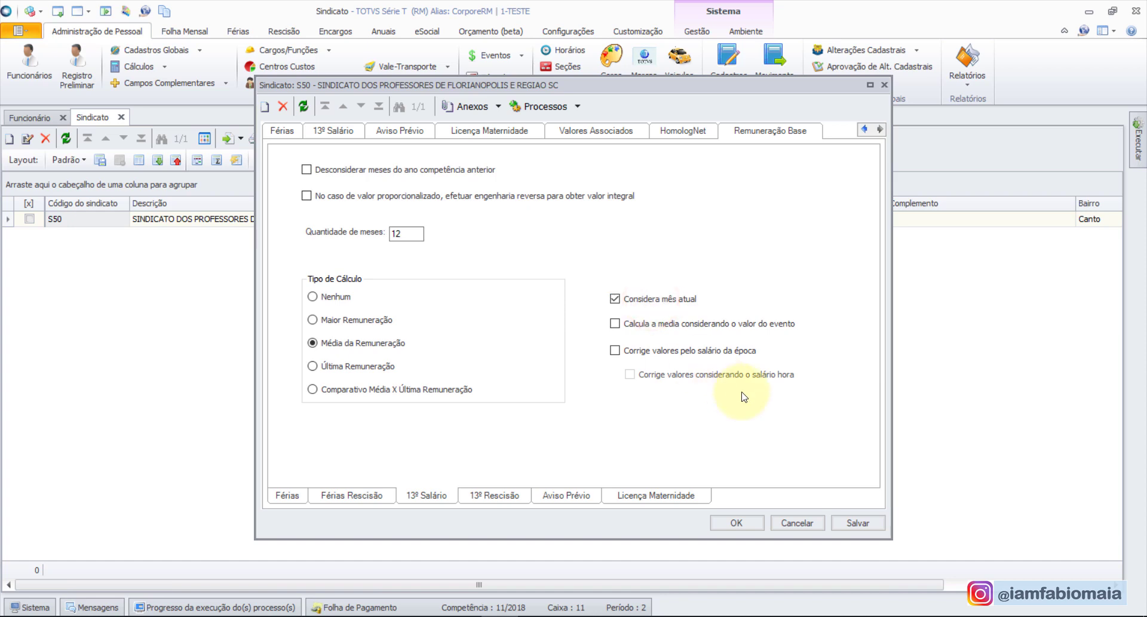
pyautogui.click(855, 522)
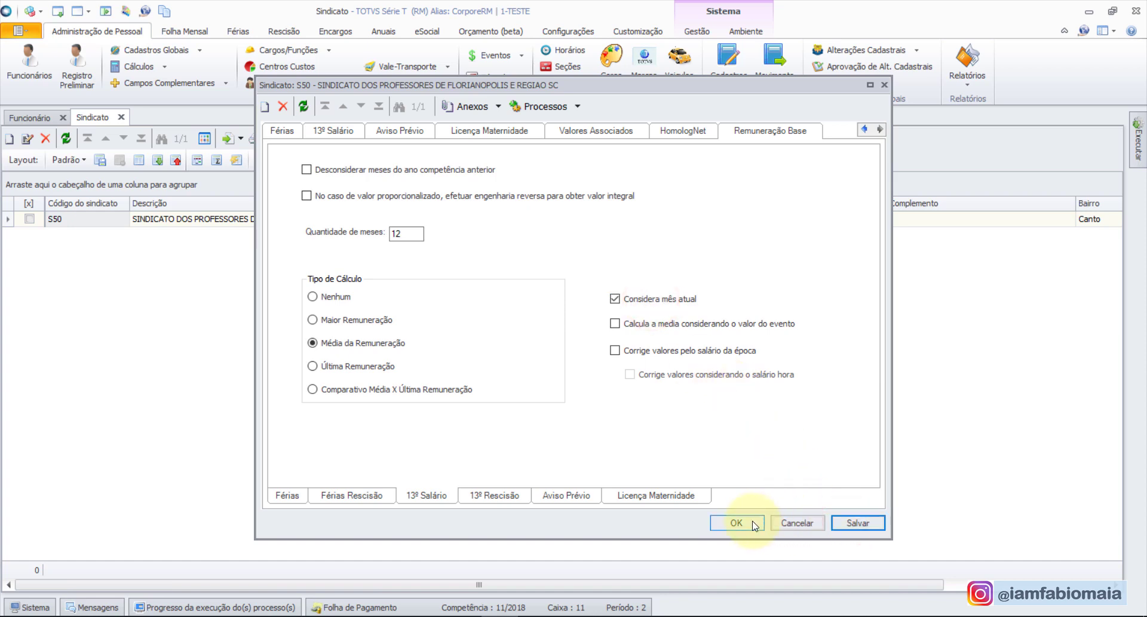
pyautogui.click(737, 523)
# - Run the 13º Salário calculation for the professor's chapa with Primeira Parcela selected and Ajusta 1ª Parcela cleared
pyautogui.click(198, 31)
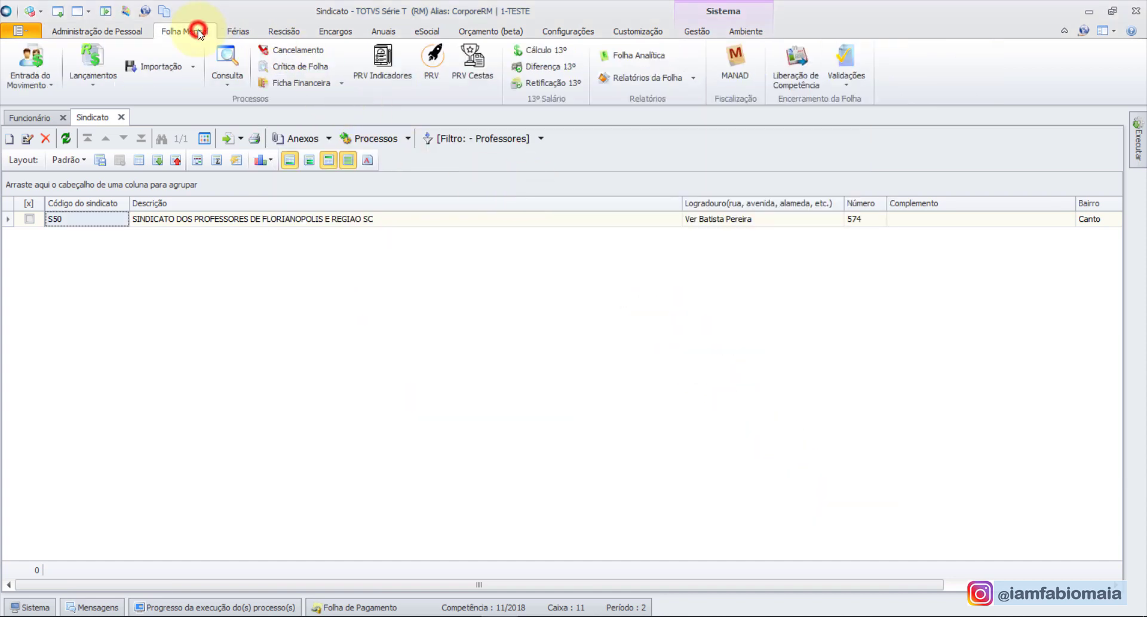
pyautogui.click(548, 51)
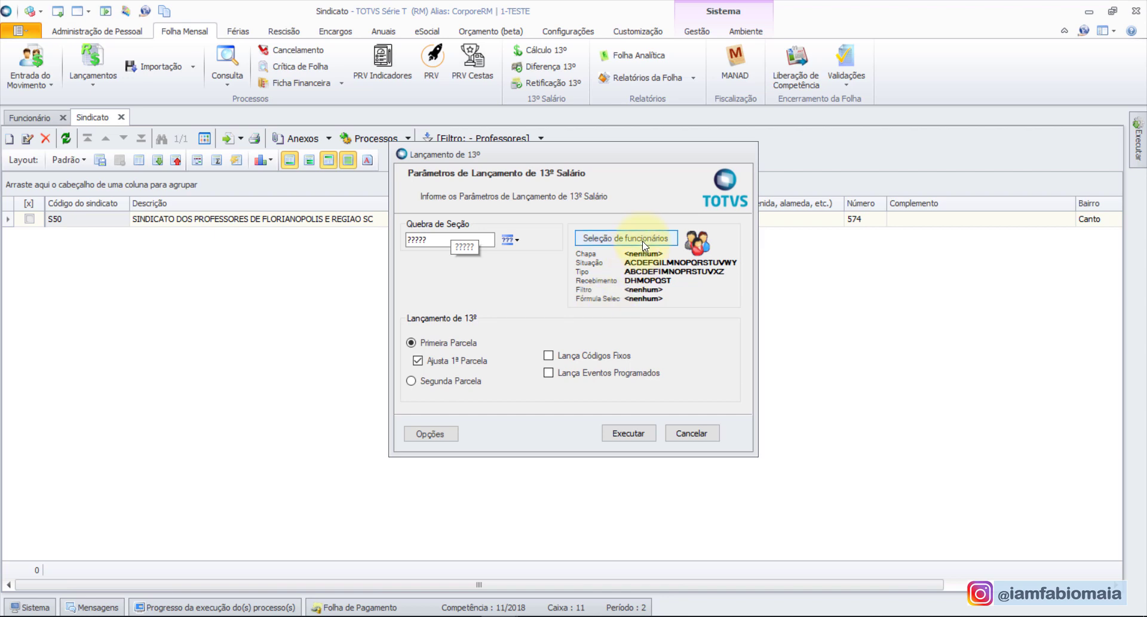
pyautogui.click(644, 239)
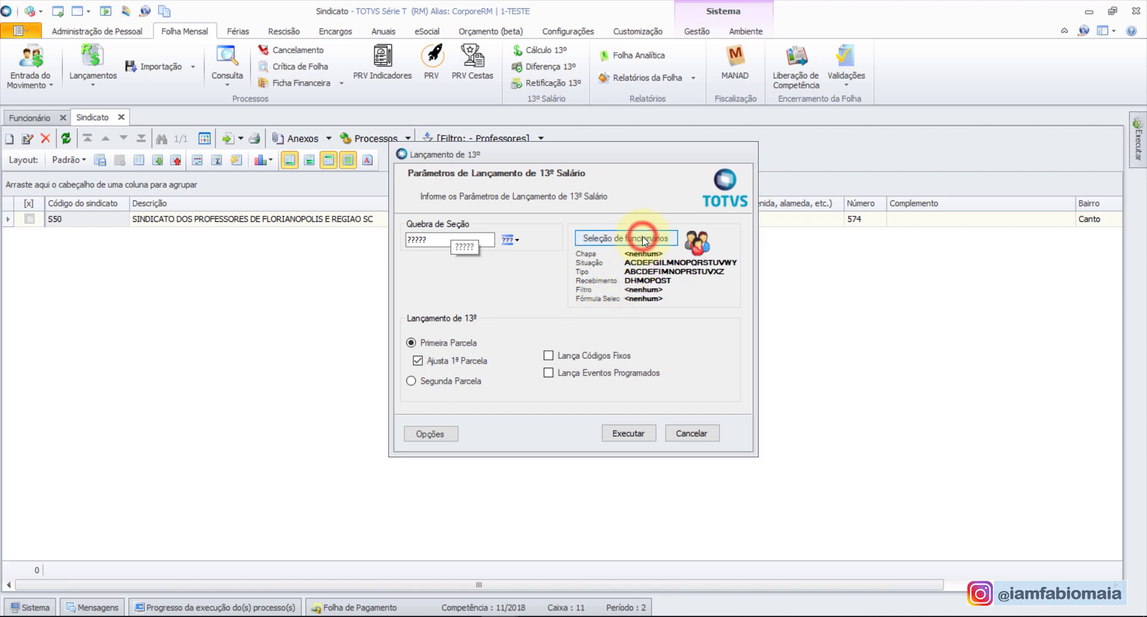
pyautogui.write('00050')
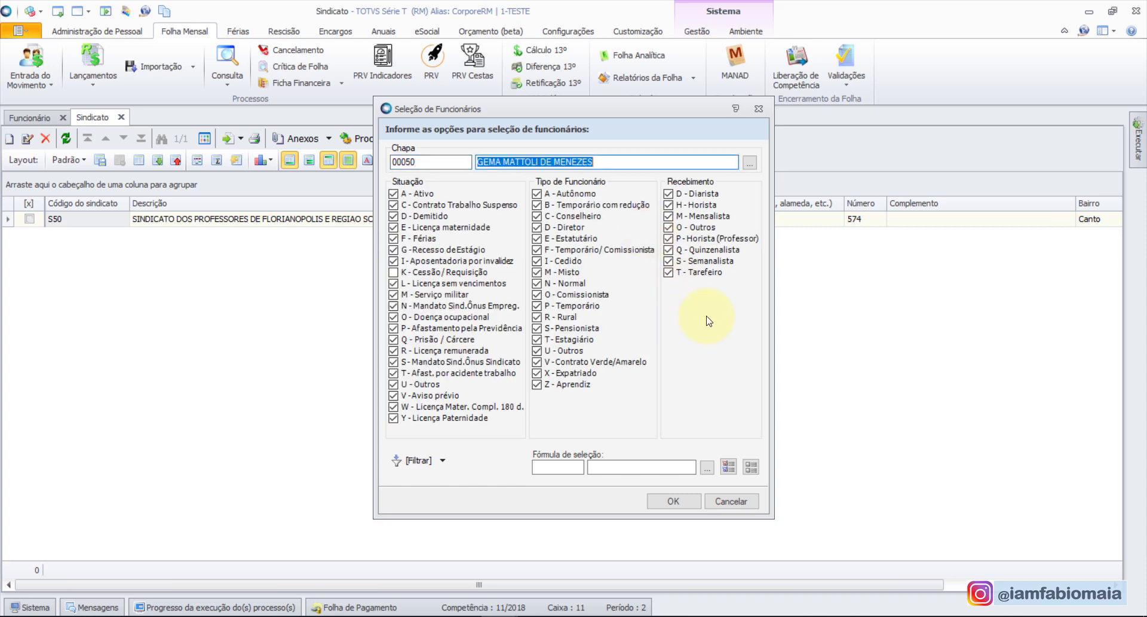
pyautogui.click(662, 501)
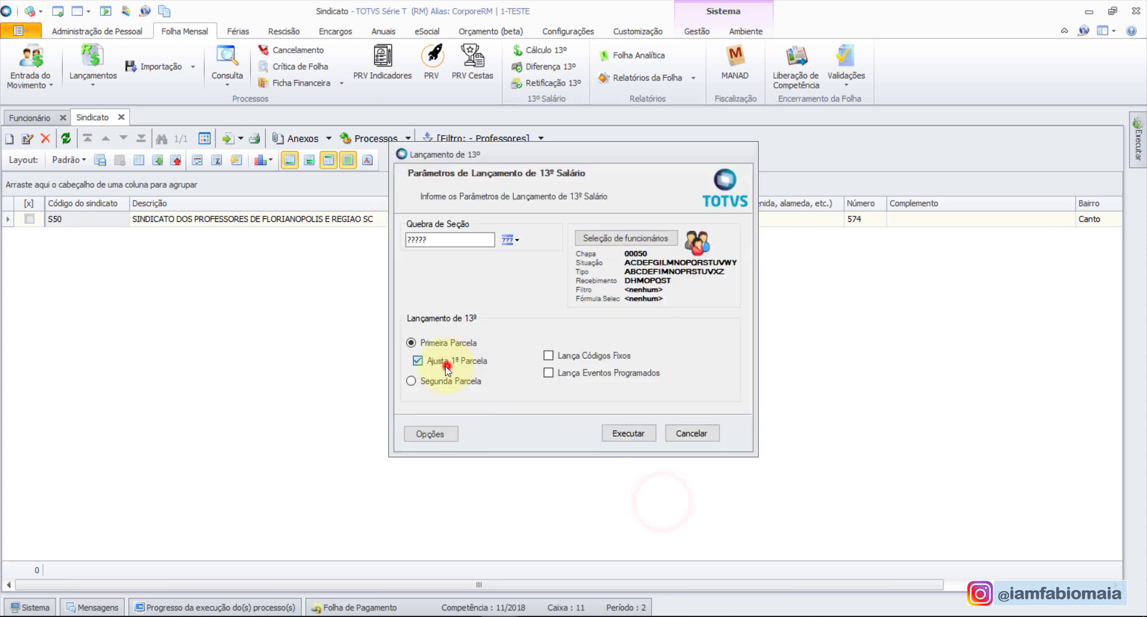
pyautogui.click(418, 360)
pyautogui.click(628, 433)
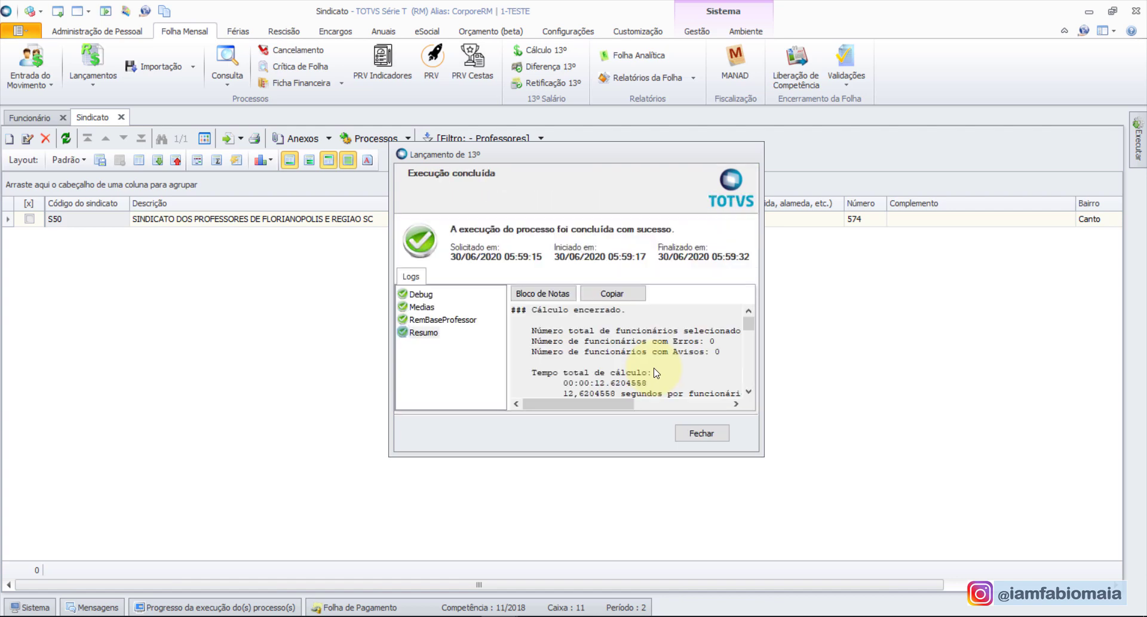
# - Open the RemBaseProfessor log of the completed calculation in a maximized Notepad window
pyautogui.click(443, 321)
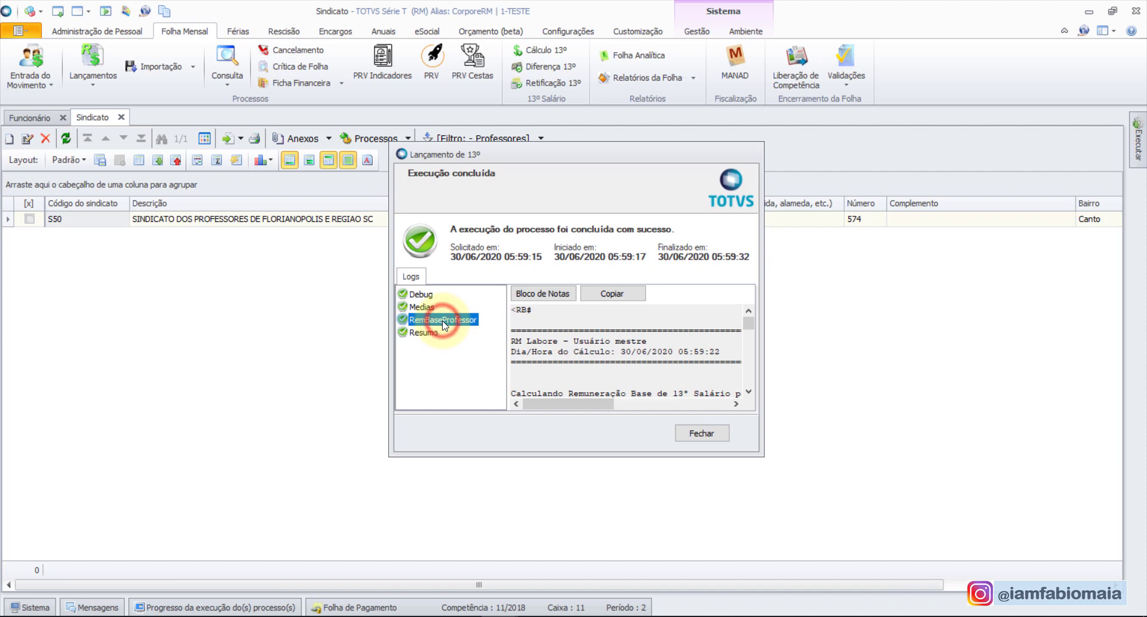
pyautogui.click(557, 293)
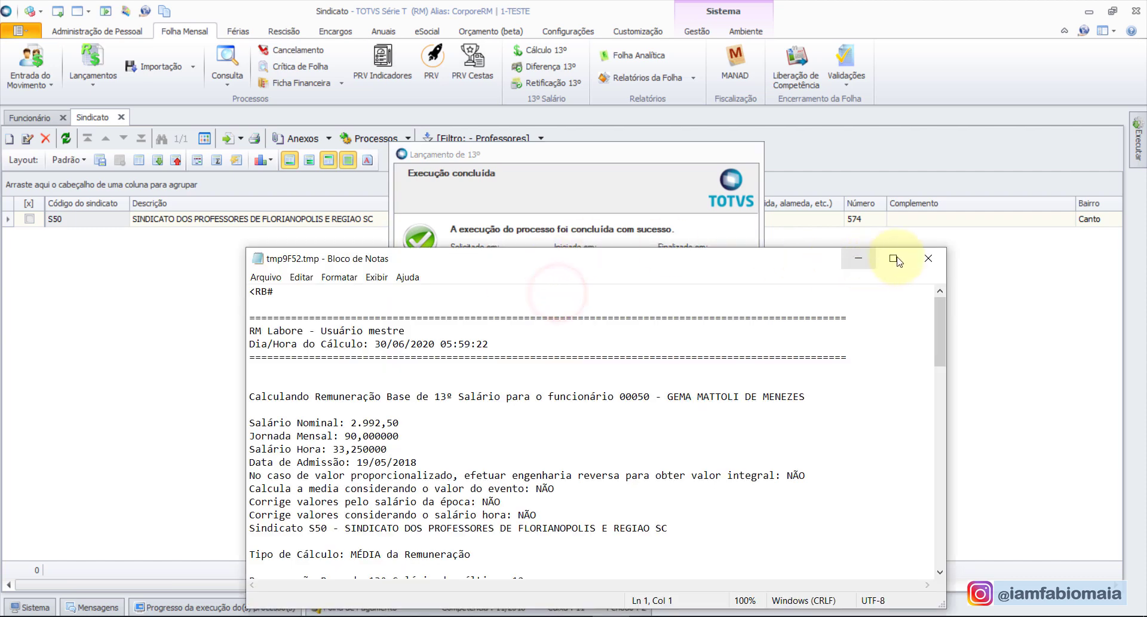
pyautogui.click(894, 259)
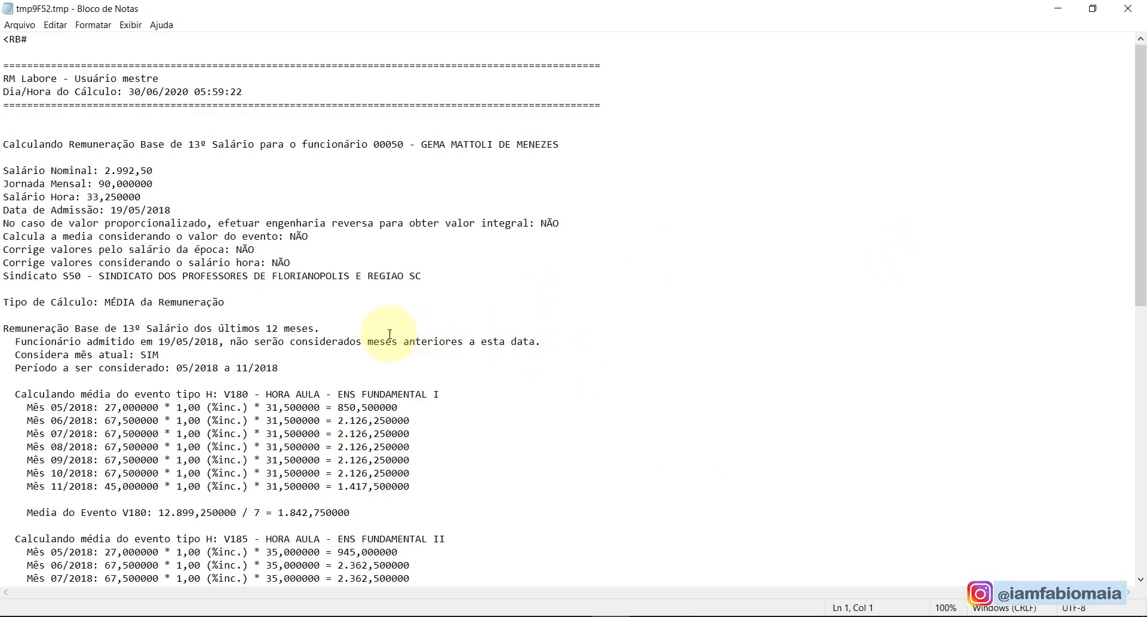
# - Examine the monthly values of event V180 in the log, comparing 11/2018, 06/2018 to 10/2018 and 05/2018
pyautogui.scroll(-1, 275, 323)
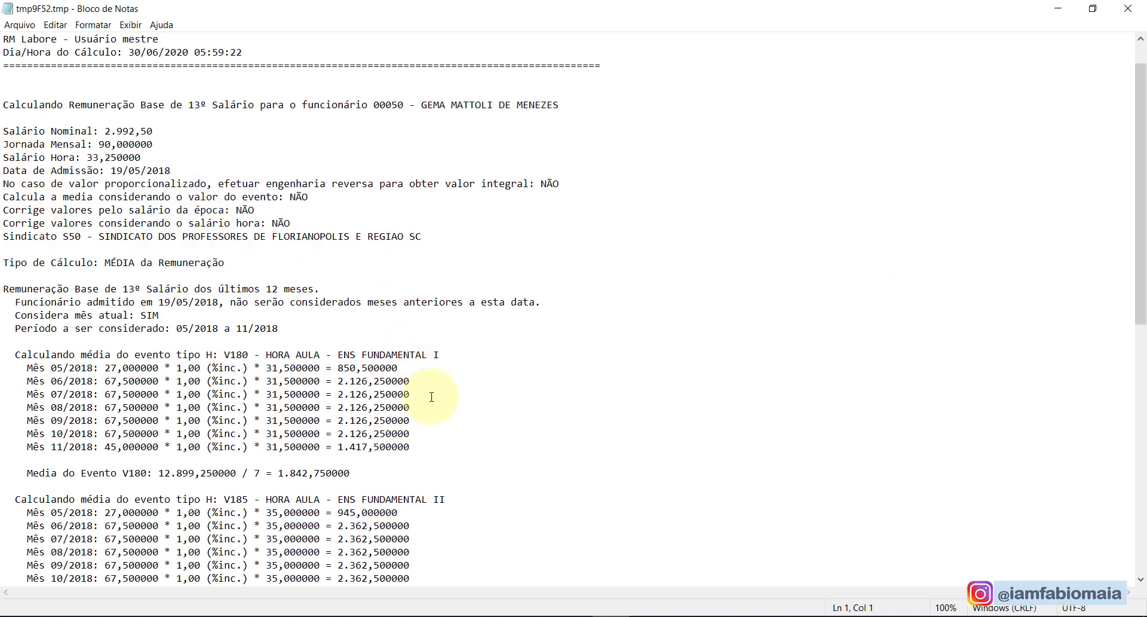
pyautogui.tripleClick(427, 450)
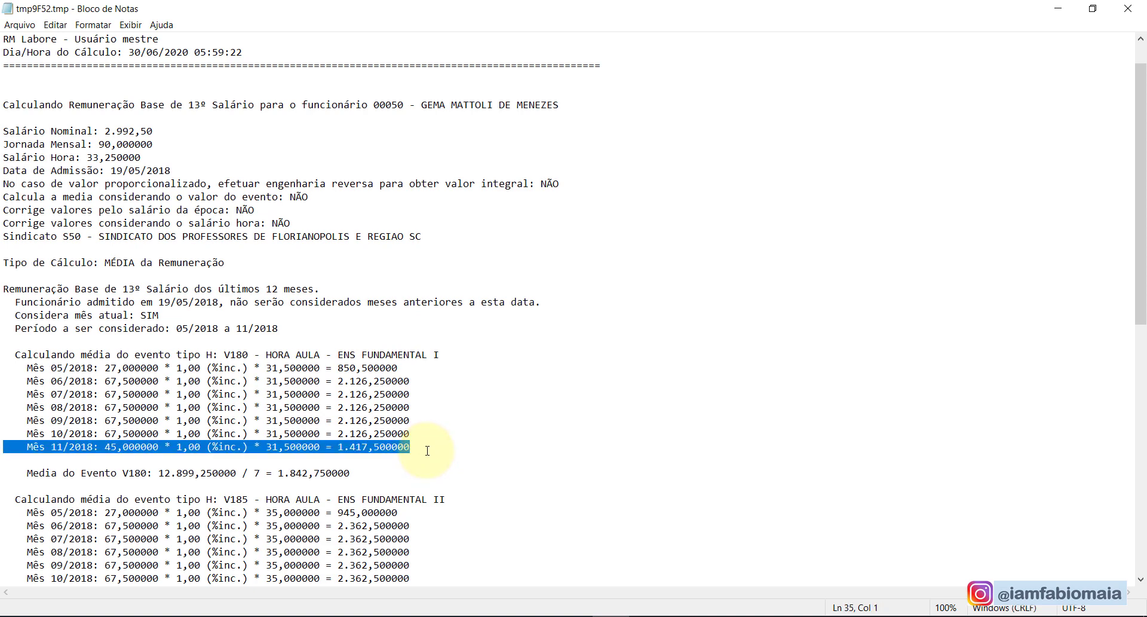
pyautogui.press('Up')
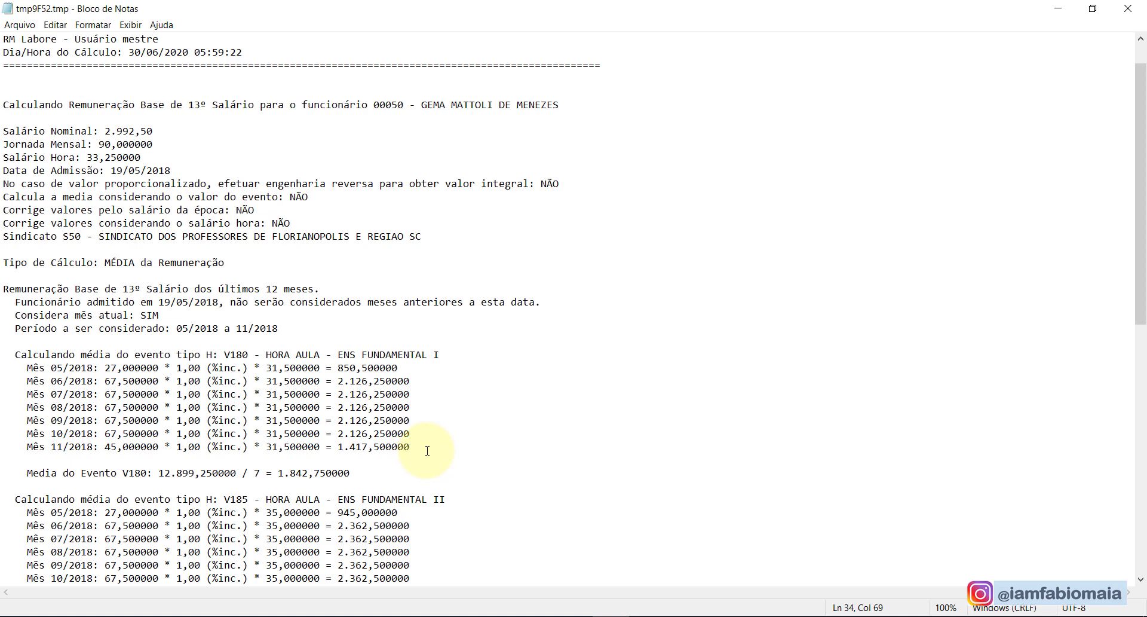
pyautogui.hotkey('shift', 'Up')
pyautogui.hotkey('shift', 'Up')
pyautogui.hotkey('shift', 'Up')
pyautogui.hotkey('shift', 'Up')
pyautogui.hotkey('shift', 'Up')
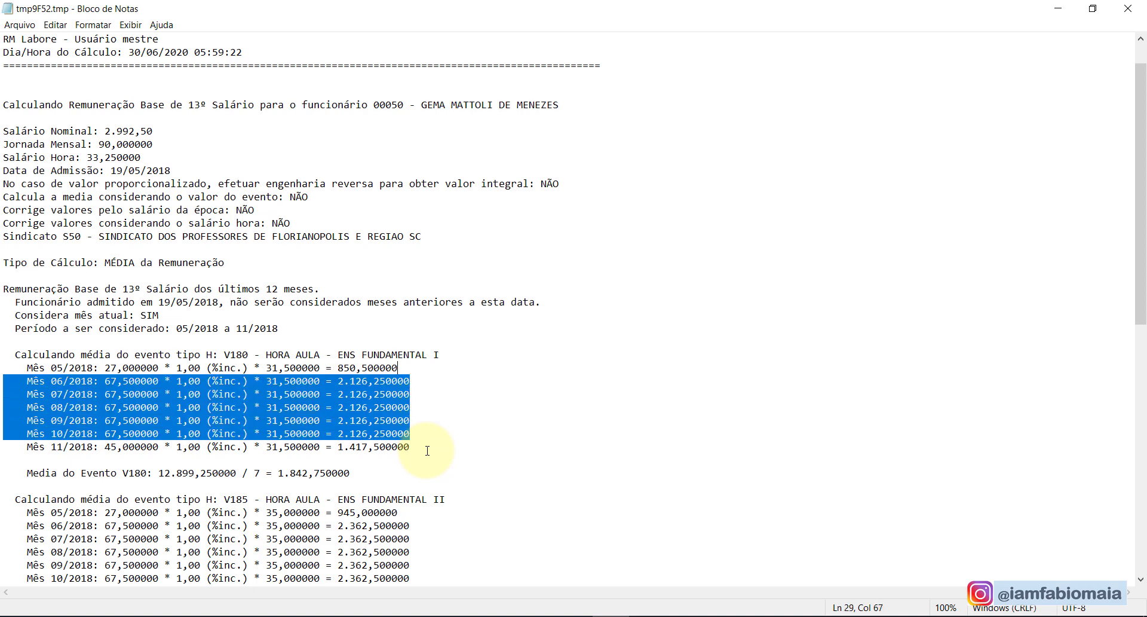
pyautogui.press('Home')
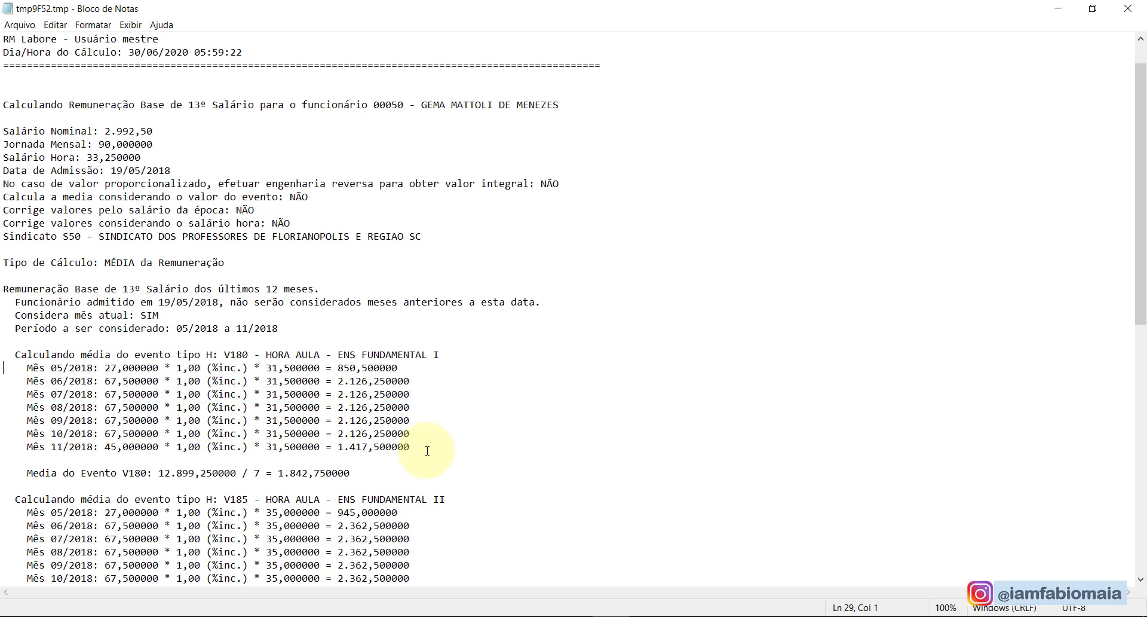
pyautogui.hotkey('shift', 'End')
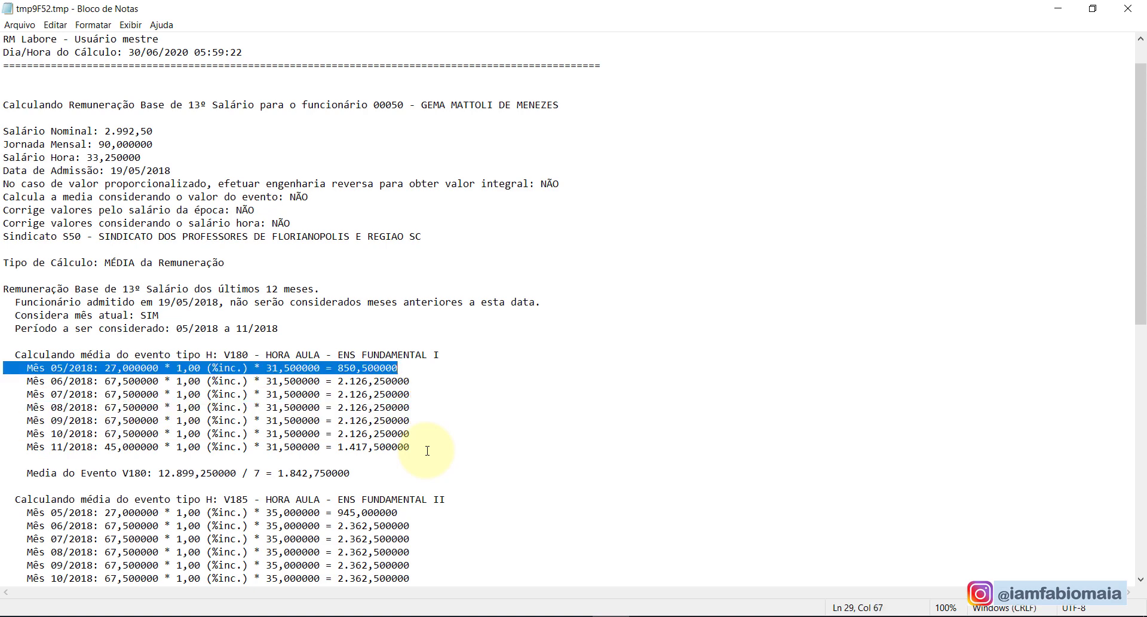
pyautogui.click(440, 420)
# - Review the averages of events V185, V190 and V195, and highlight the Total da Remuneração Base de 13º Salário line
pyautogui.scroll(-3, 440, 420)
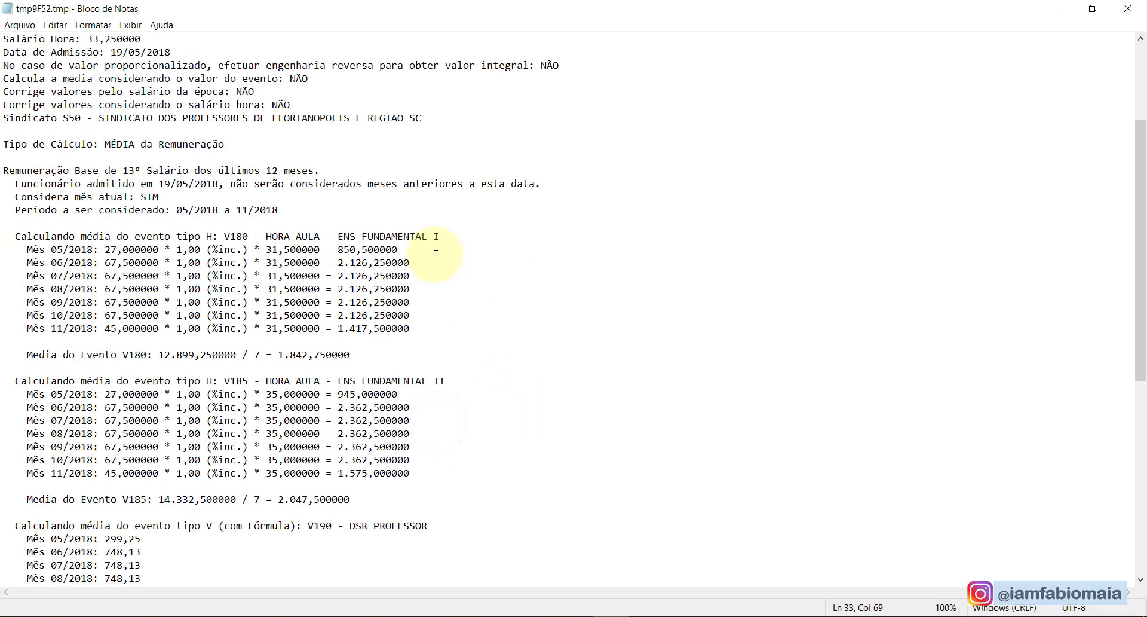
pyautogui.scroll(-8, 474, 387)
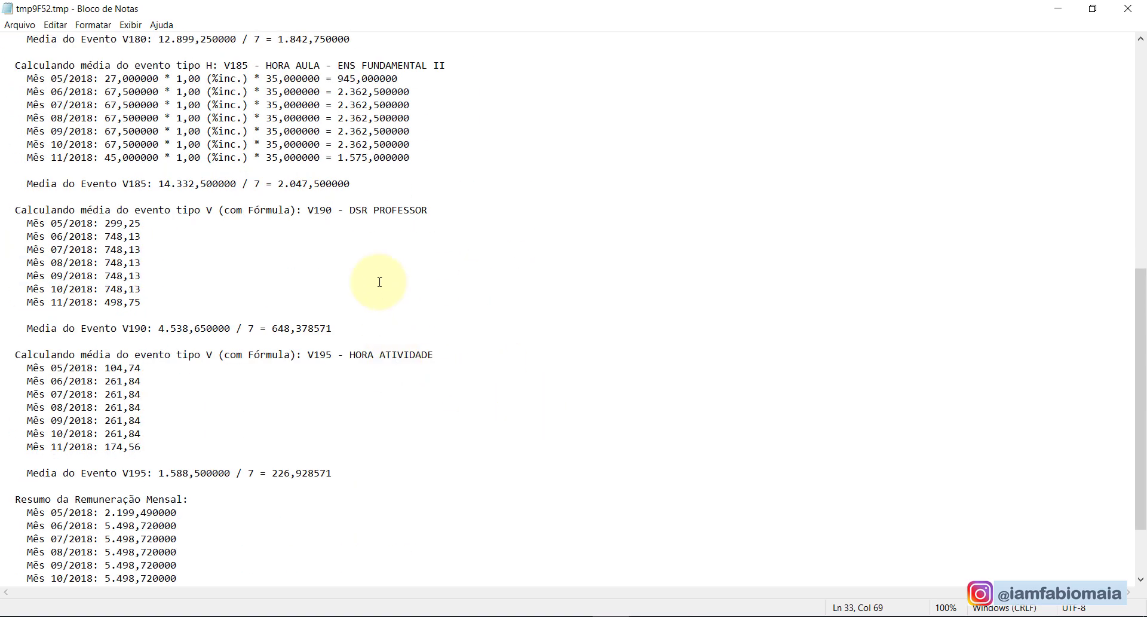
pyautogui.scroll(-3, 403, 362)
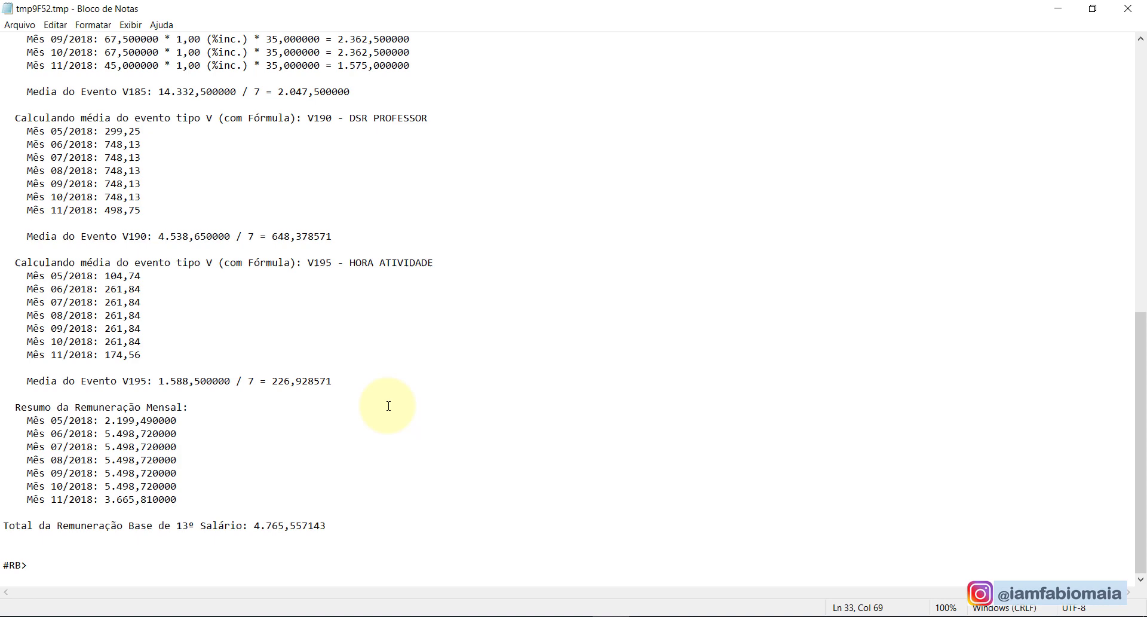
pyautogui.click(334, 527)
pyautogui.hotkey('shift', 'Home')
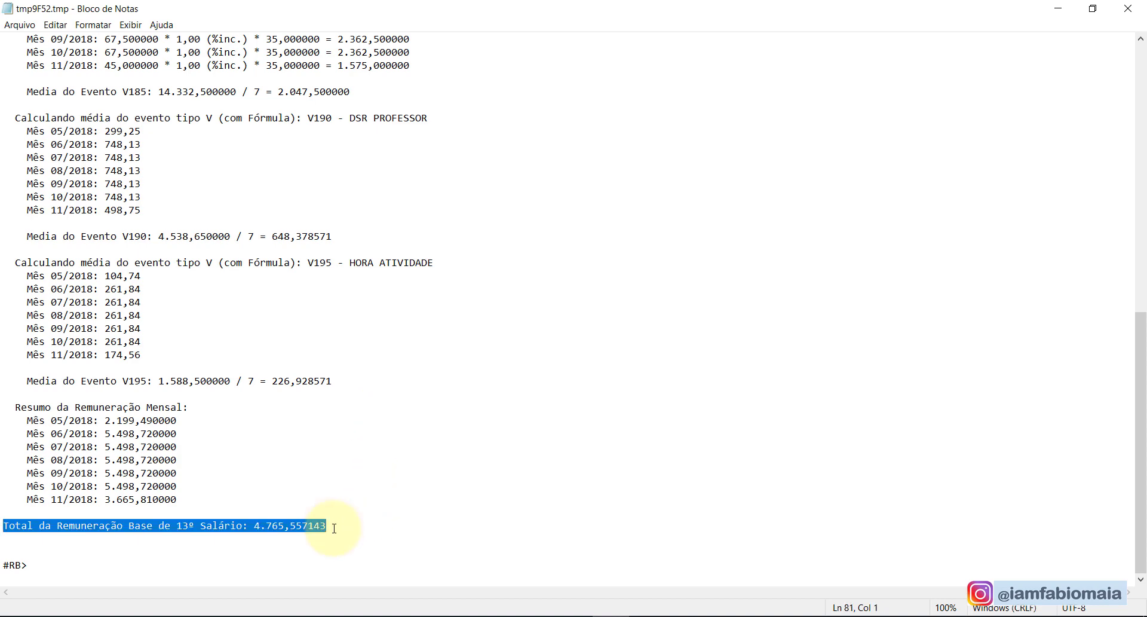
# - Close the finished 13º process and check event V855's provento and referência in the professor's November 2018 payment envelope, period 2
pyautogui.click(493, 614)
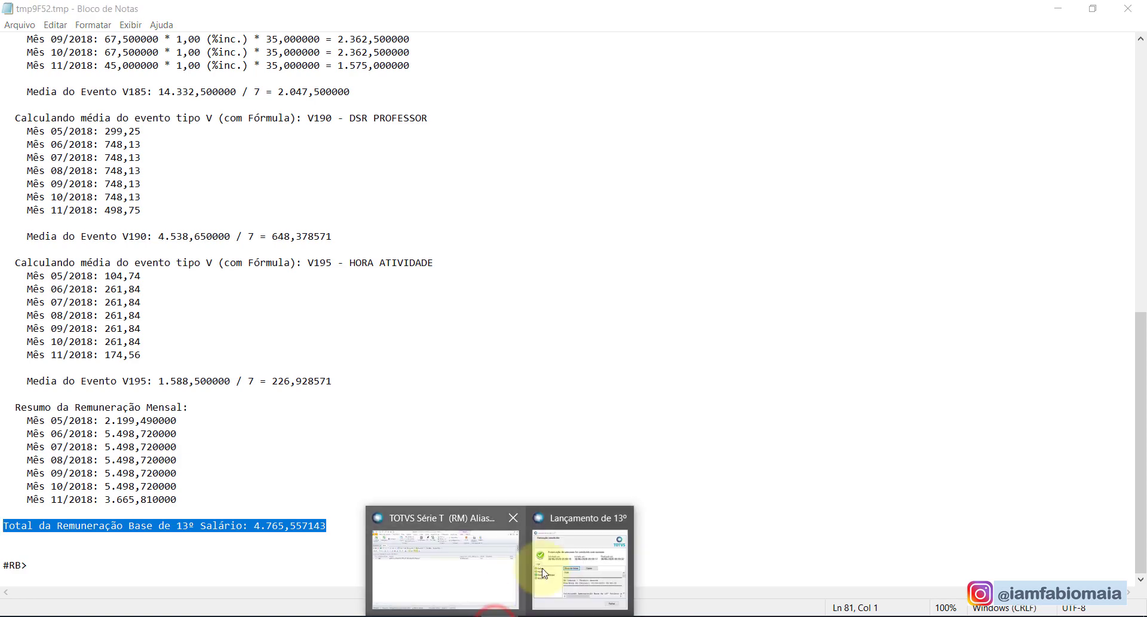
pyautogui.click(545, 573)
pyautogui.click(697, 431)
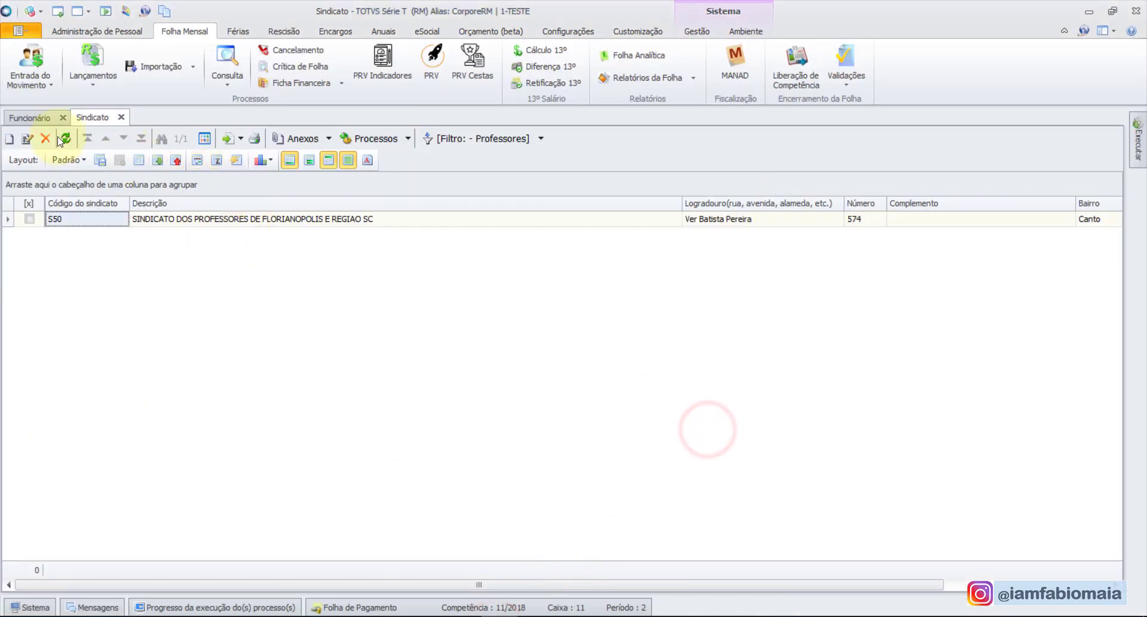
pyautogui.click(30, 117)
pyautogui.click(182, 160)
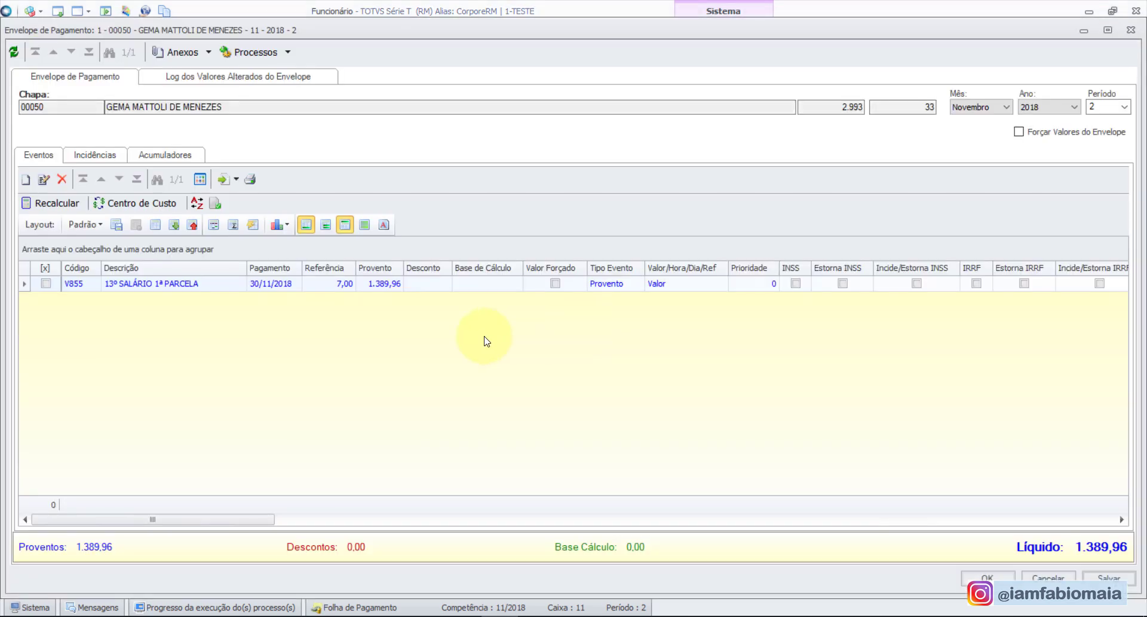
pyautogui.click(380, 285)
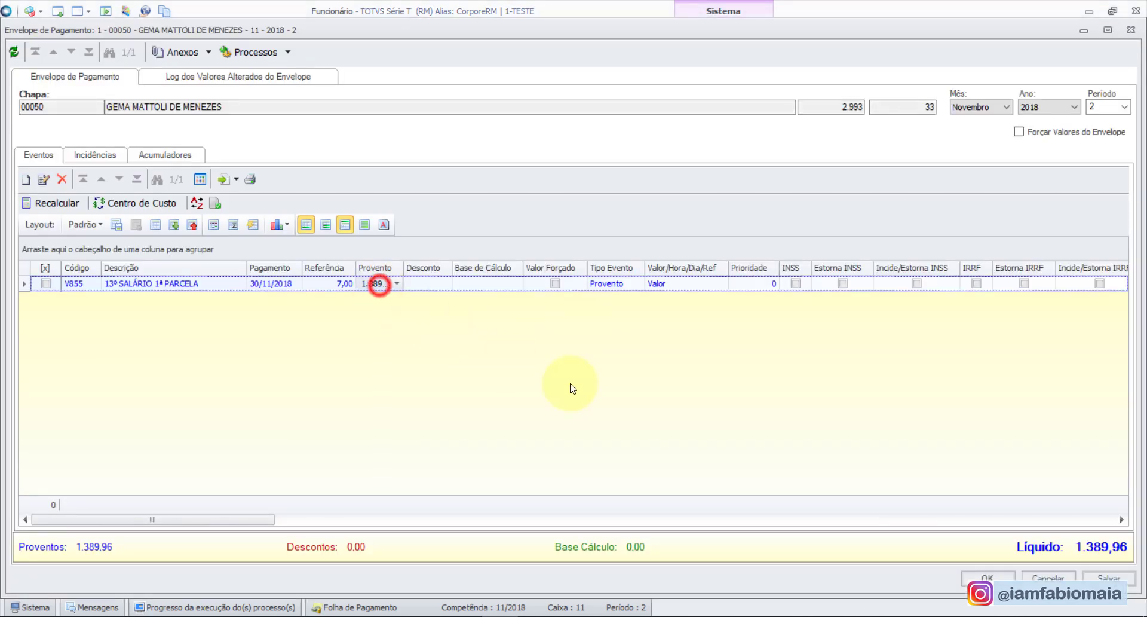
pyautogui.click(330, 285)
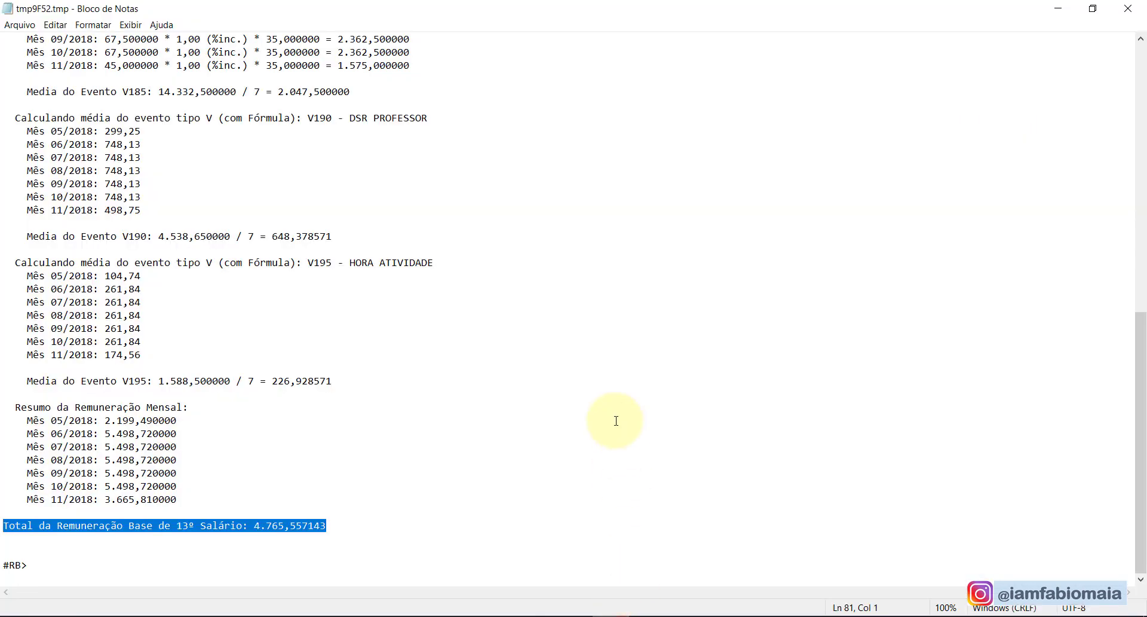
# - Switch to Calculator and work out the first installment as 4765,56 divided by 12, multiplied by 7 and divided by 2
pyautogui.click(484, 517)
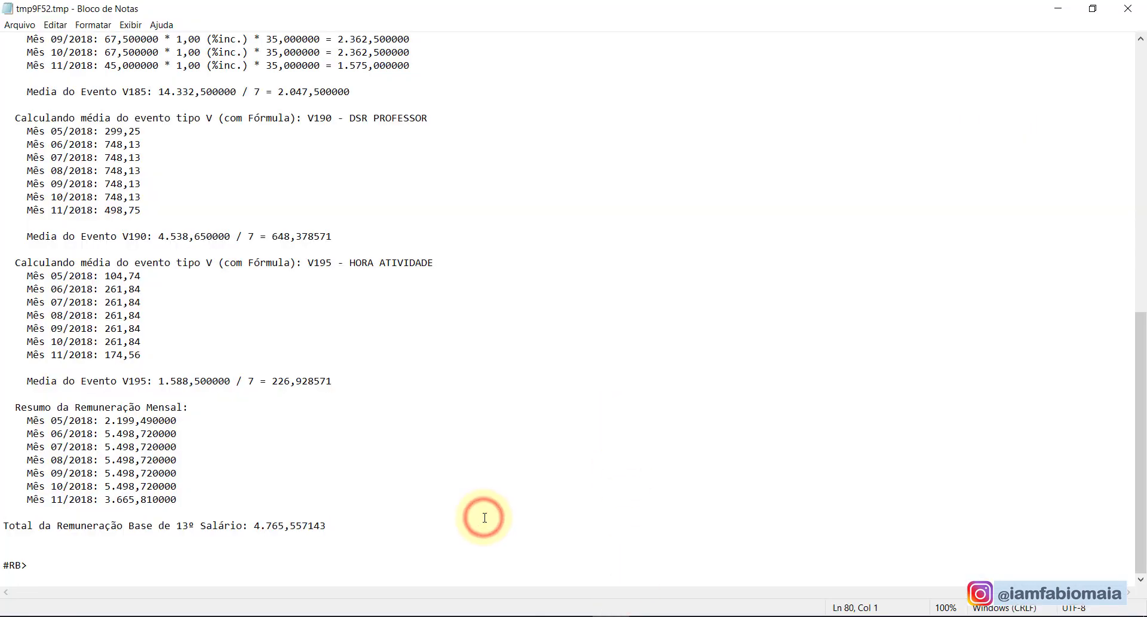
pyautogui.hotkey('alt', 'Tab')
pyautogui.write('4765')
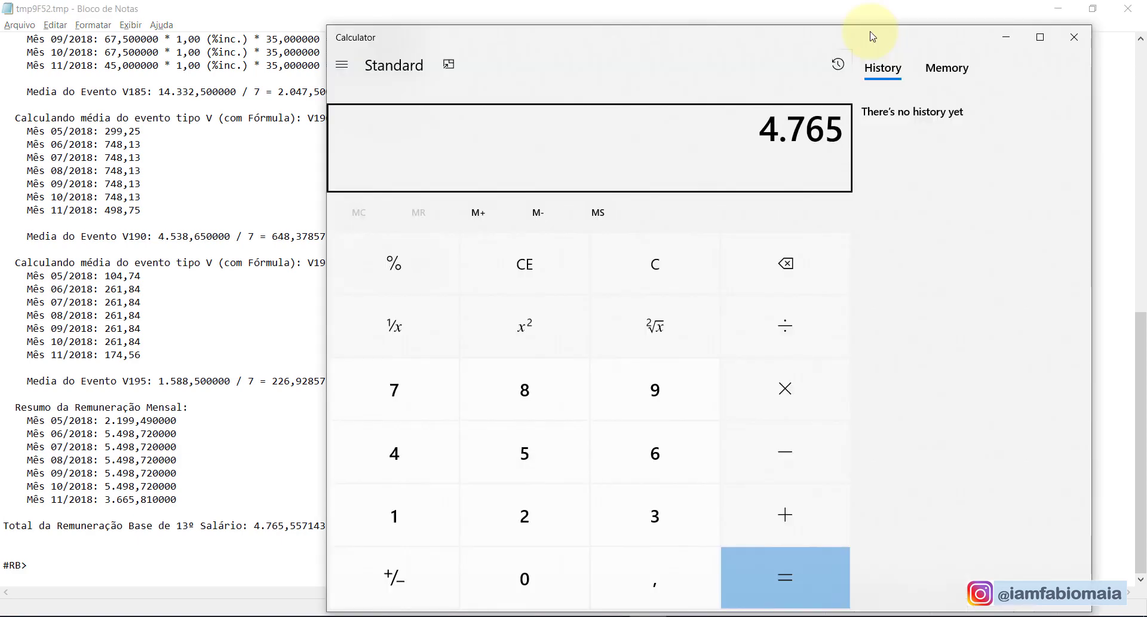
pyautogui.write(',')
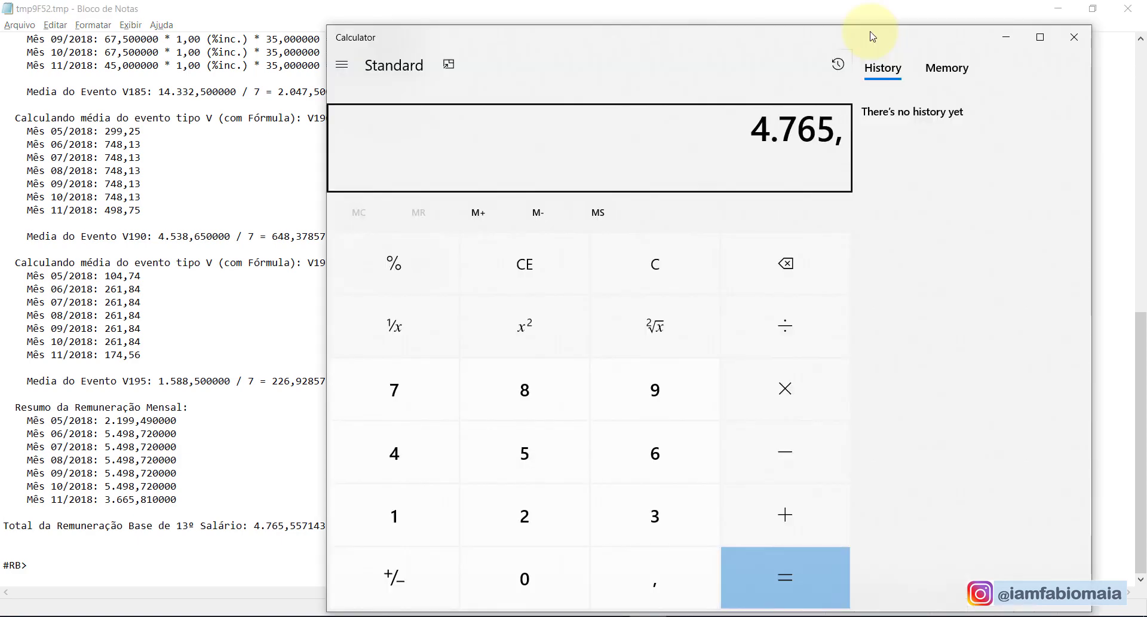
pyautogui.write('56')
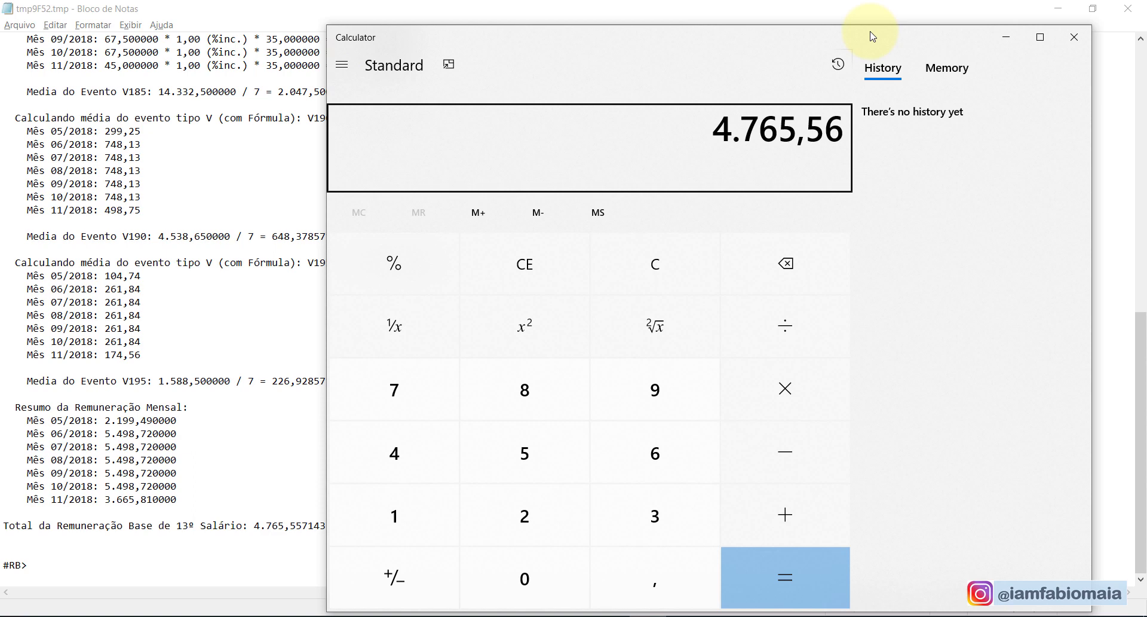
pyautogui.write('/12')
pyautogui.press('Return')
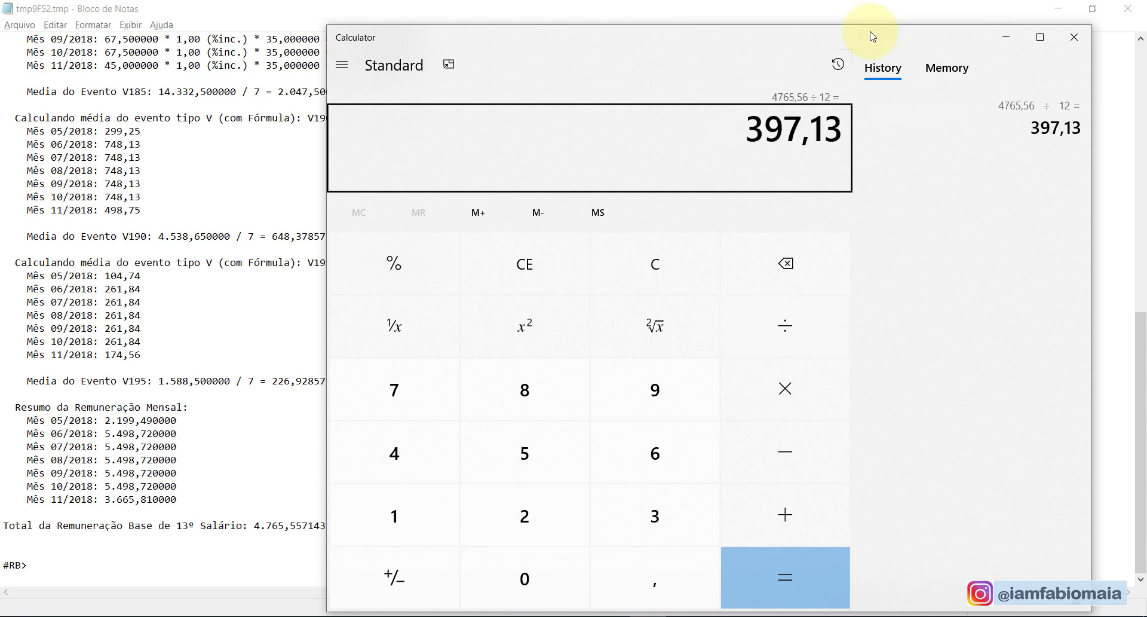
pyautogui.write('*7')
pyautogui.press('Return')
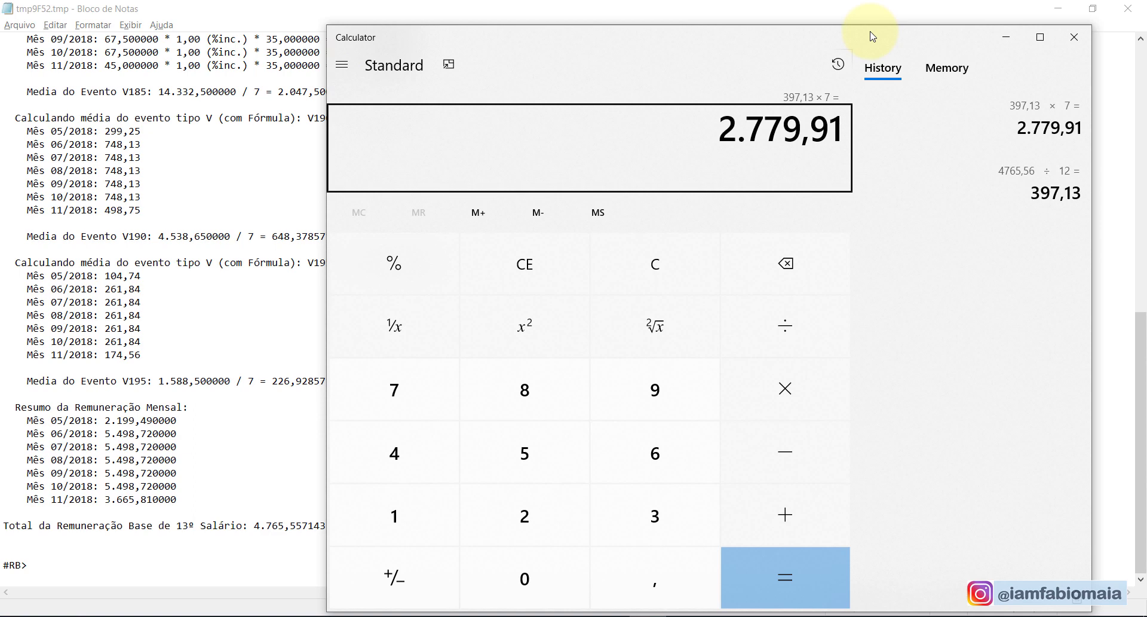
pyautogui.write('/2')
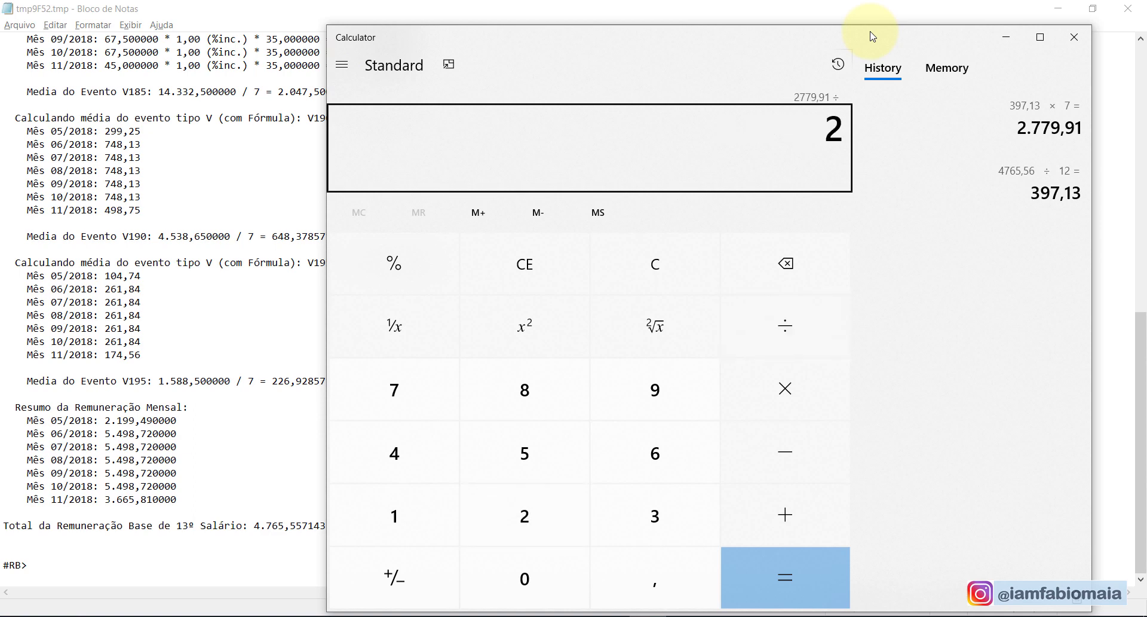
pyautogui.press('Return')
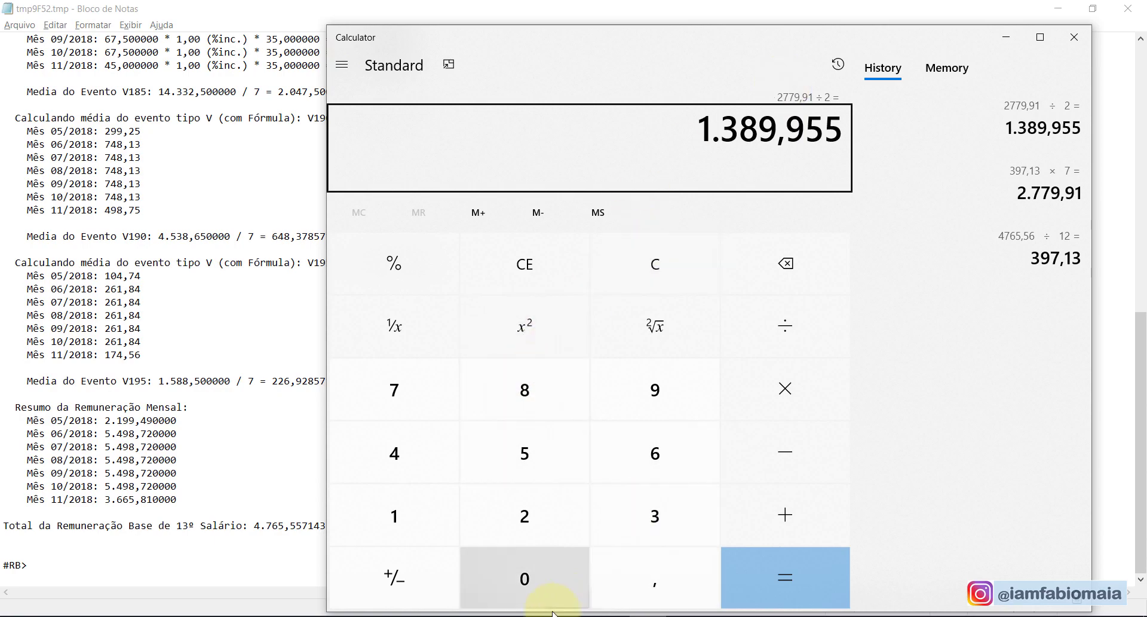
# - Go back to the earlier Log do Cálculo text file and highlight the 05/2018 line of event V180
pyautogui.click(550, 553)
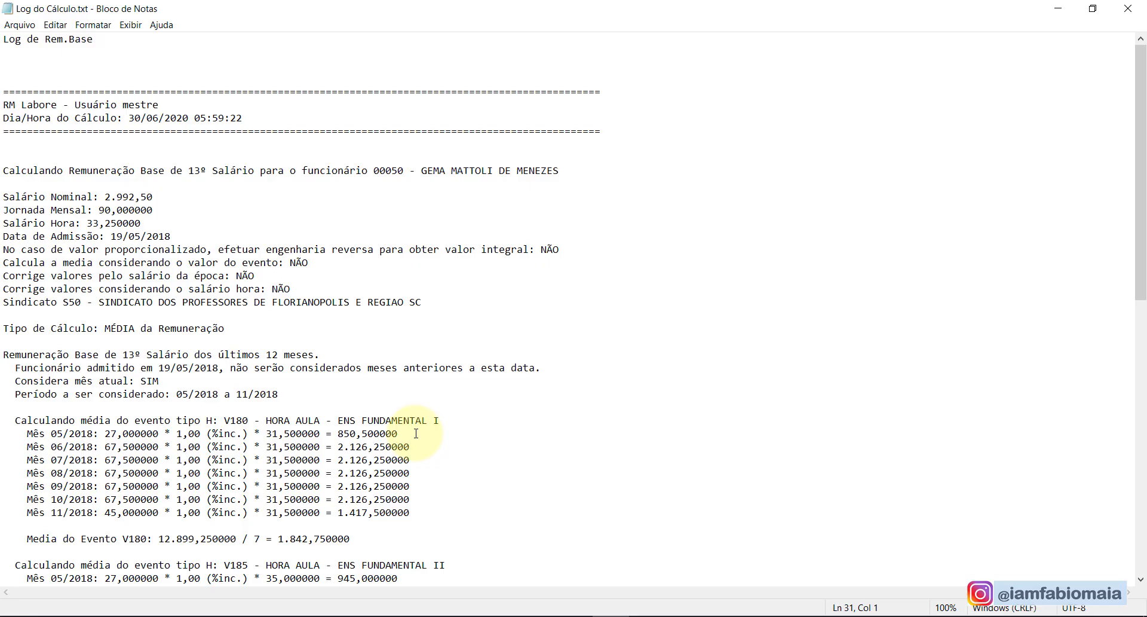
pyautogui.tripleClick(416, 434)
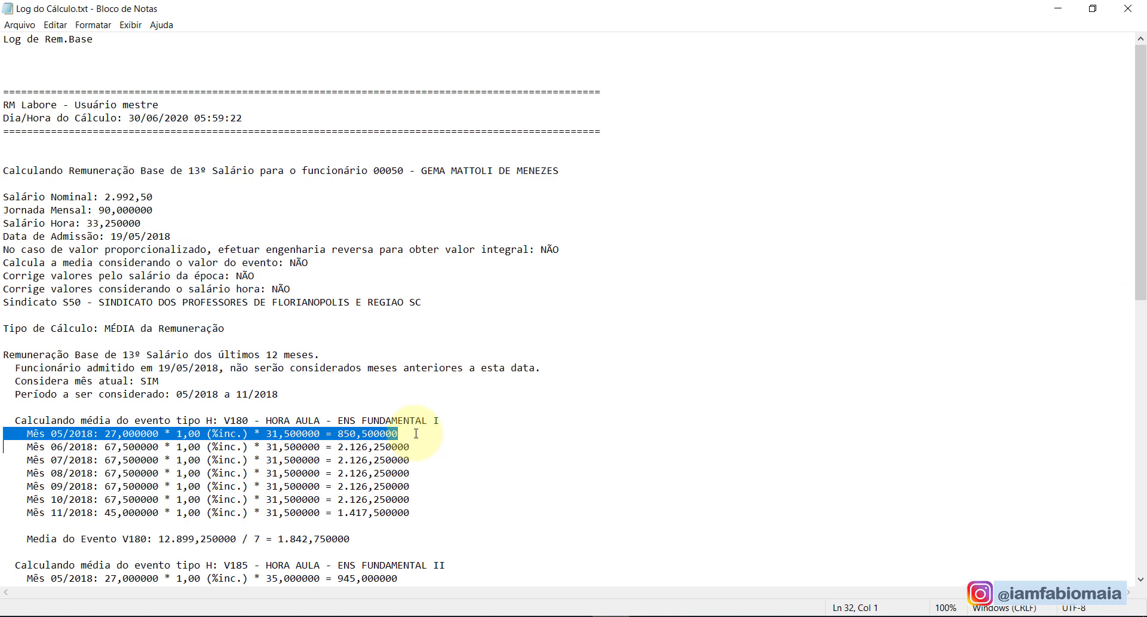
pyautogui.press('Left')
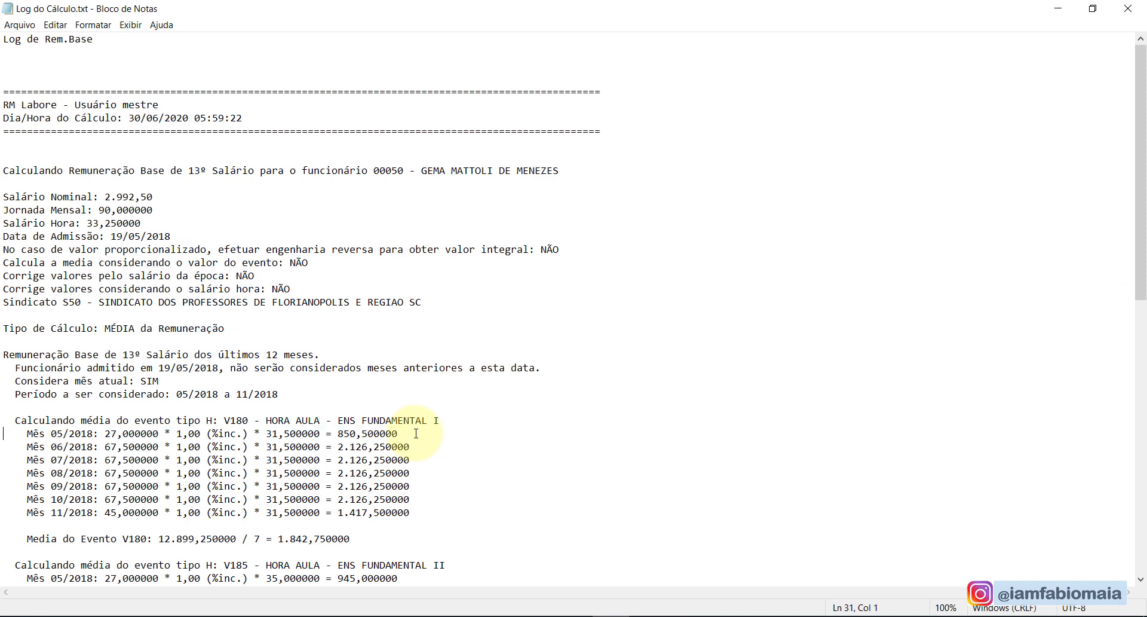
pyautogui.tripleClick(416, 433)
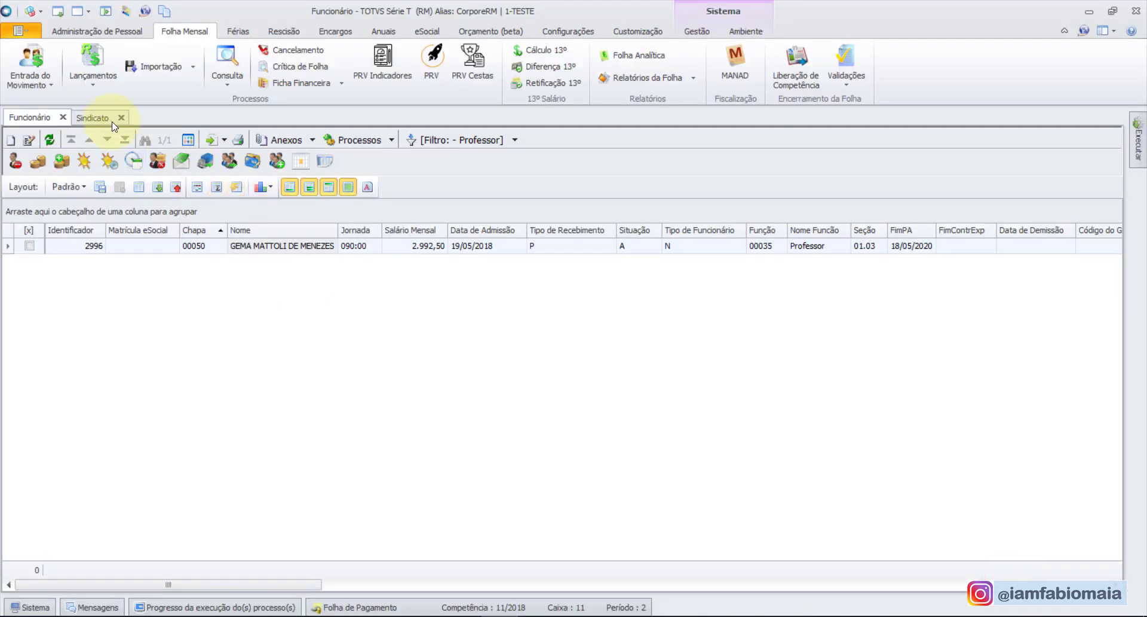
# - In union S50's Remuneração Base settings for 13º Salário, enable reverse engineering of proportional values to obtain the full value, and save the record
pyautogui.click(102, 117)
pyautogui.doubleClick(111, 217)
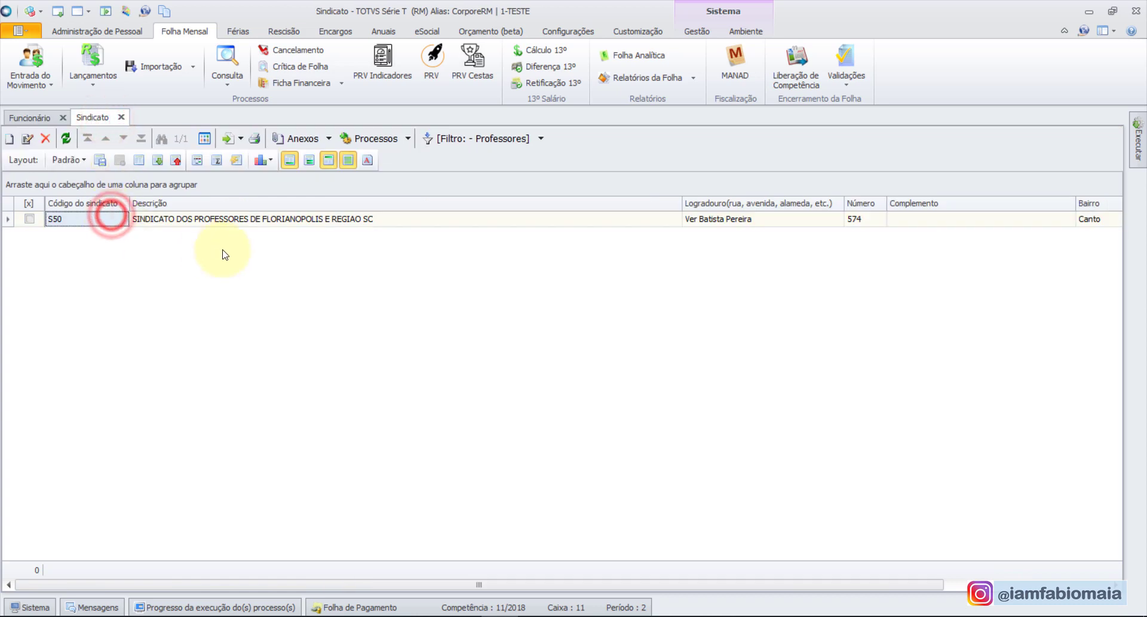
pyautogui.click(350, 133)
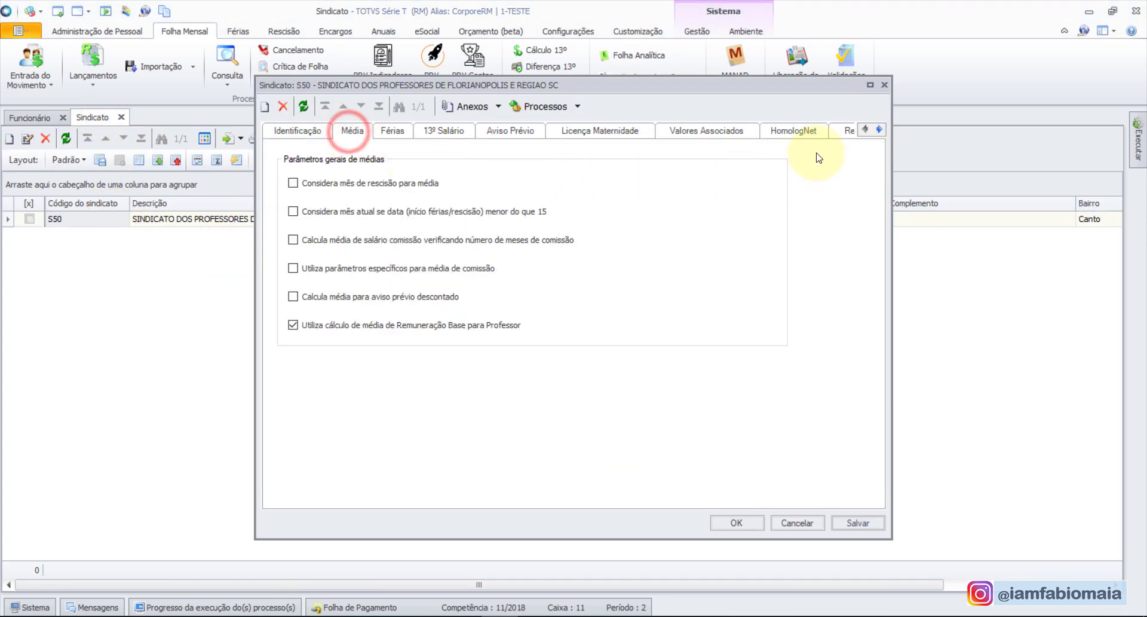
pyautogui.click(842, 132)
pyautogui.click(427, 495)
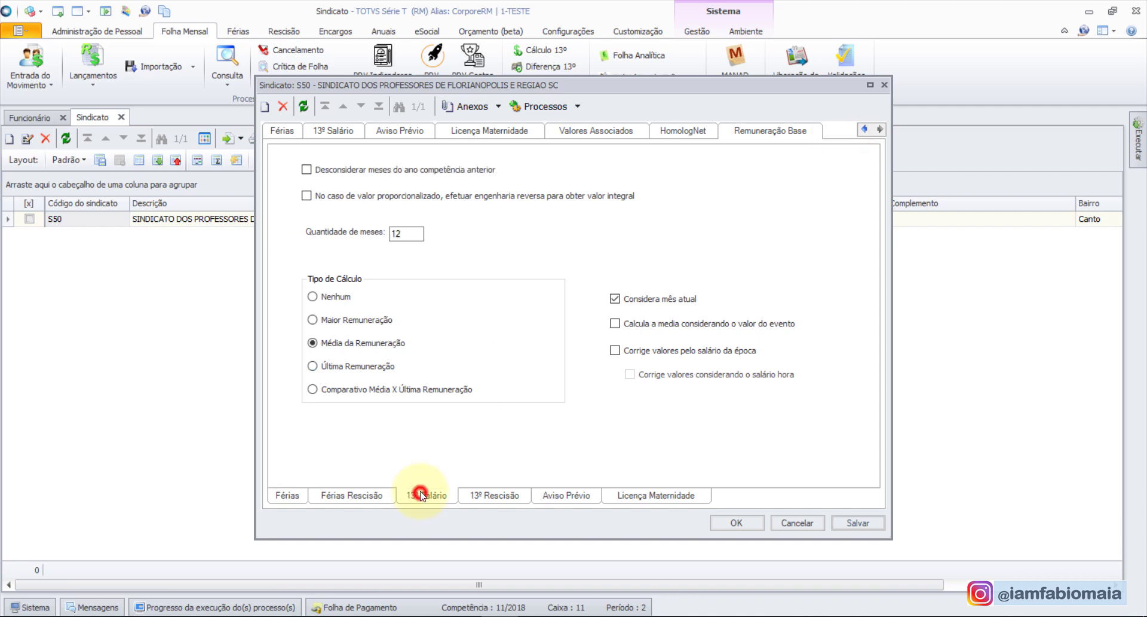
pyautogui.click(388, 202)
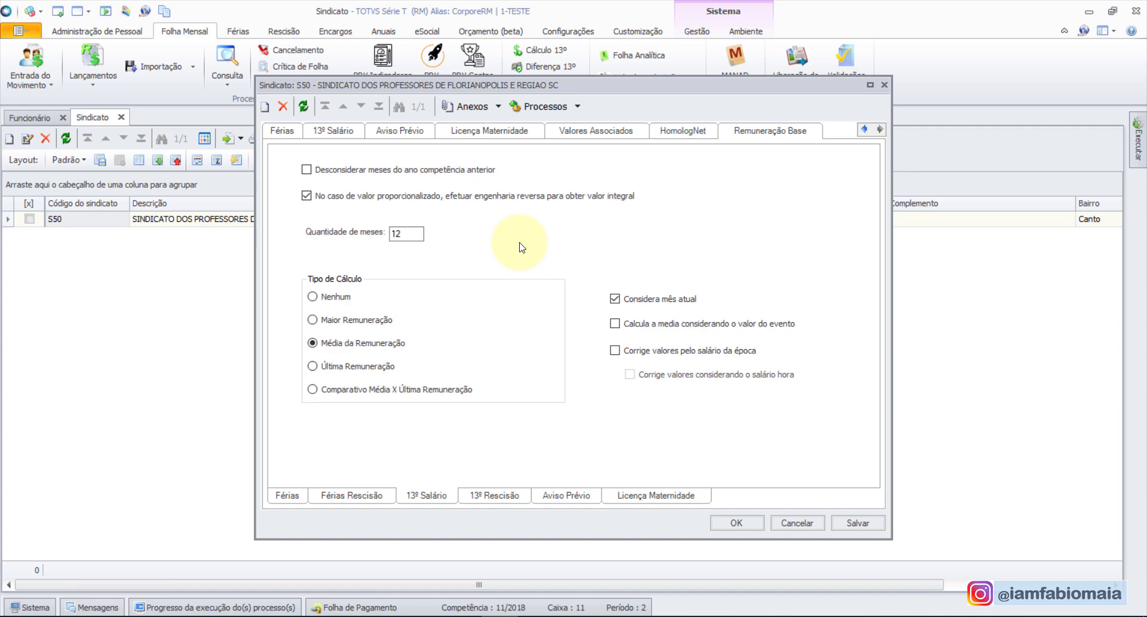
pyautogui.click(858, 523)
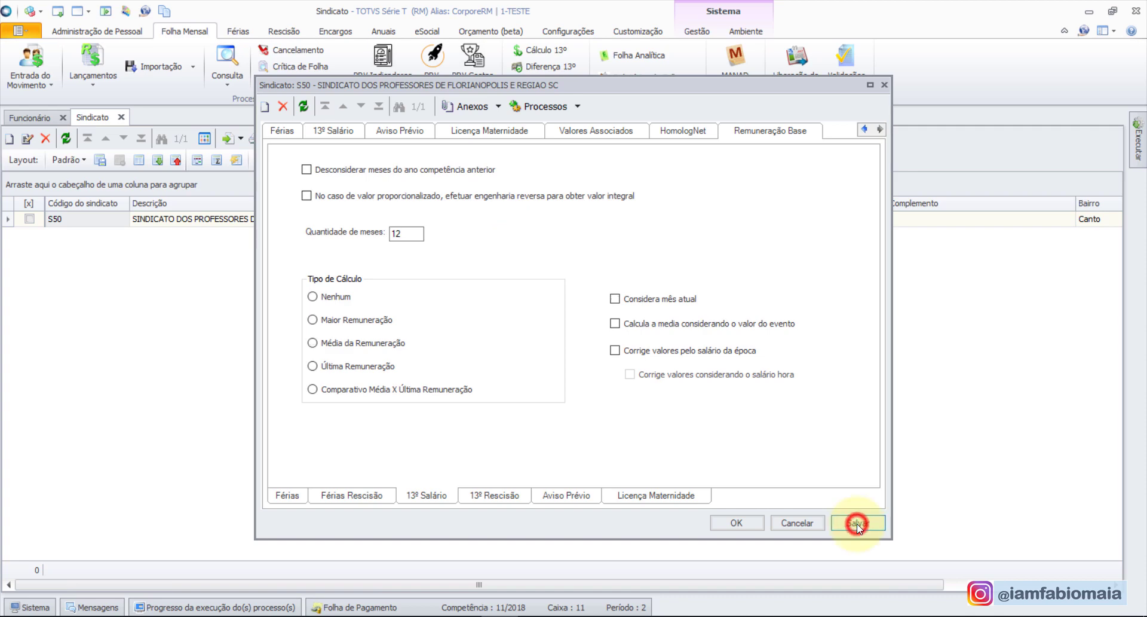
pyautogui.click(739, 523)
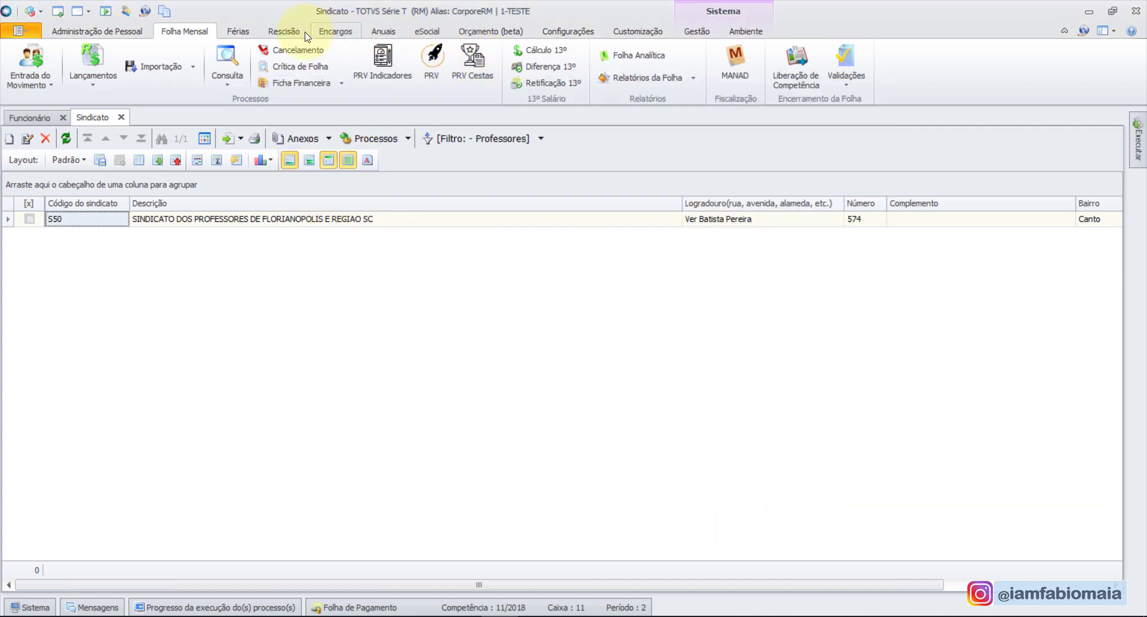
# - Run the 13º calculation for the professor only, as Primeira Parcela with Ajusta 1ª Parcela turned off
pyautogui.click(566, 49)
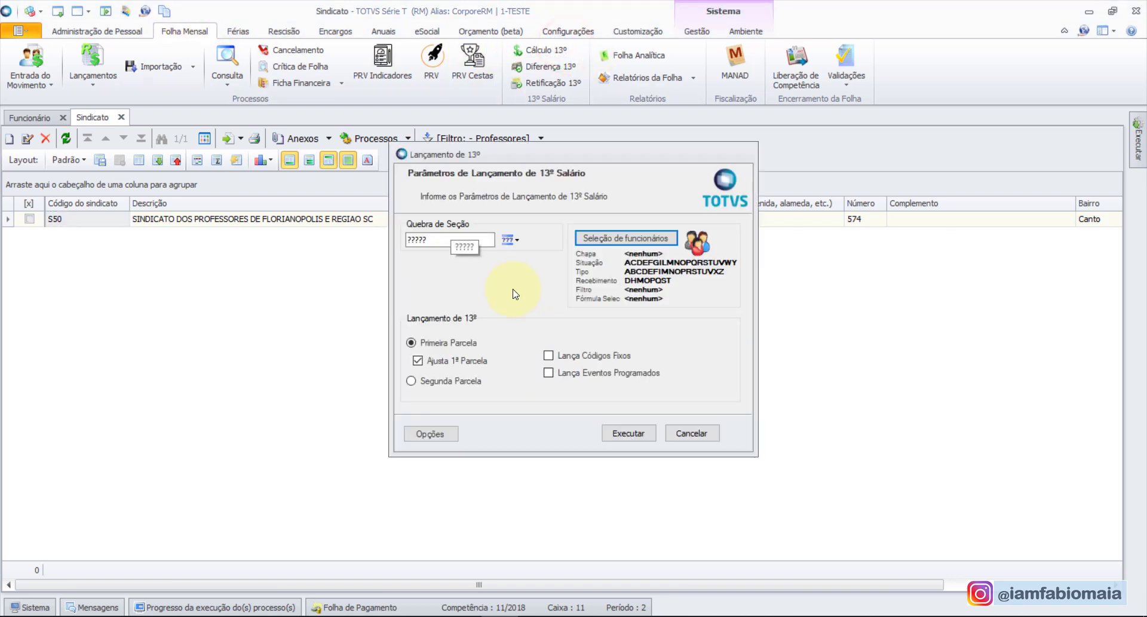
pyautogui.click(608, 242)
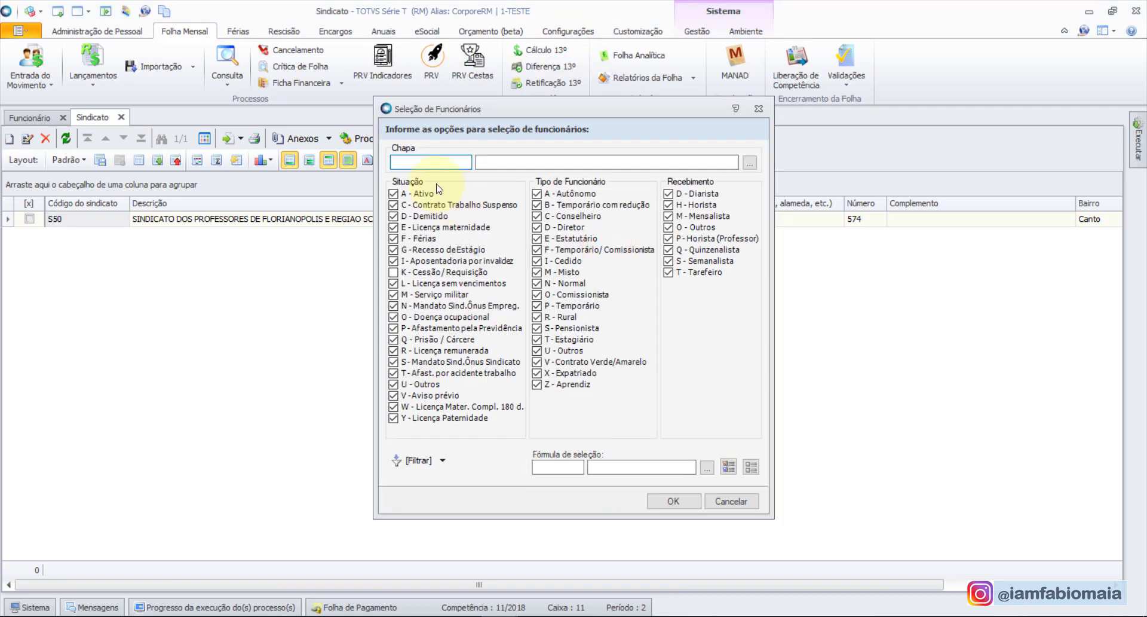
pyautogui.write('00050')
pyautogui.press('Tab')
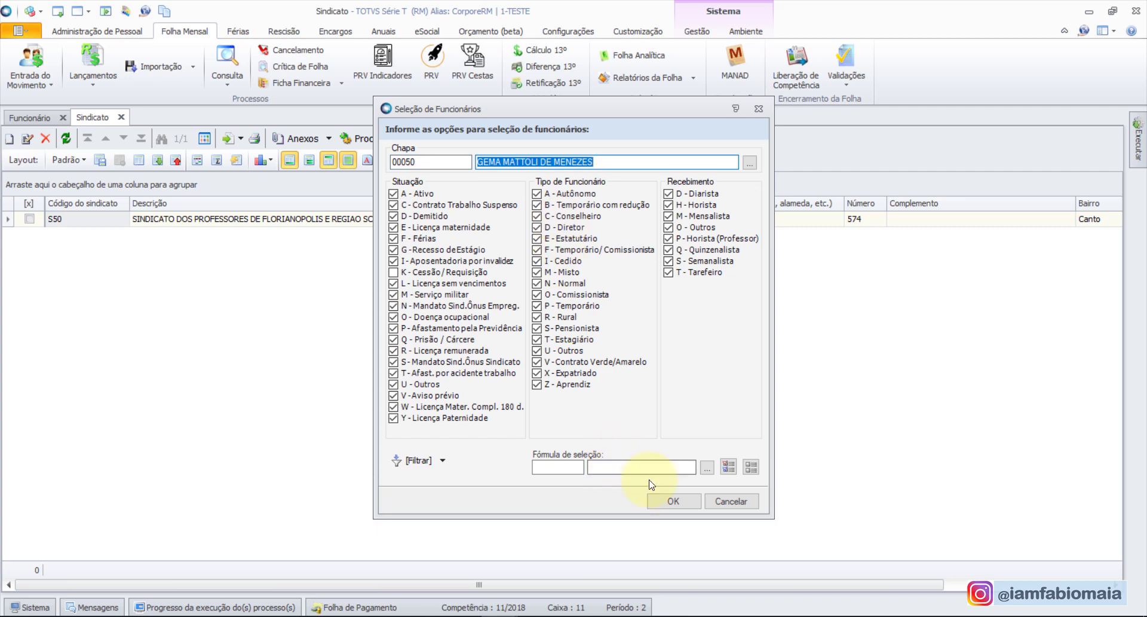
pyautogui.click(672, 500)
pyautogui.click(465, 361)
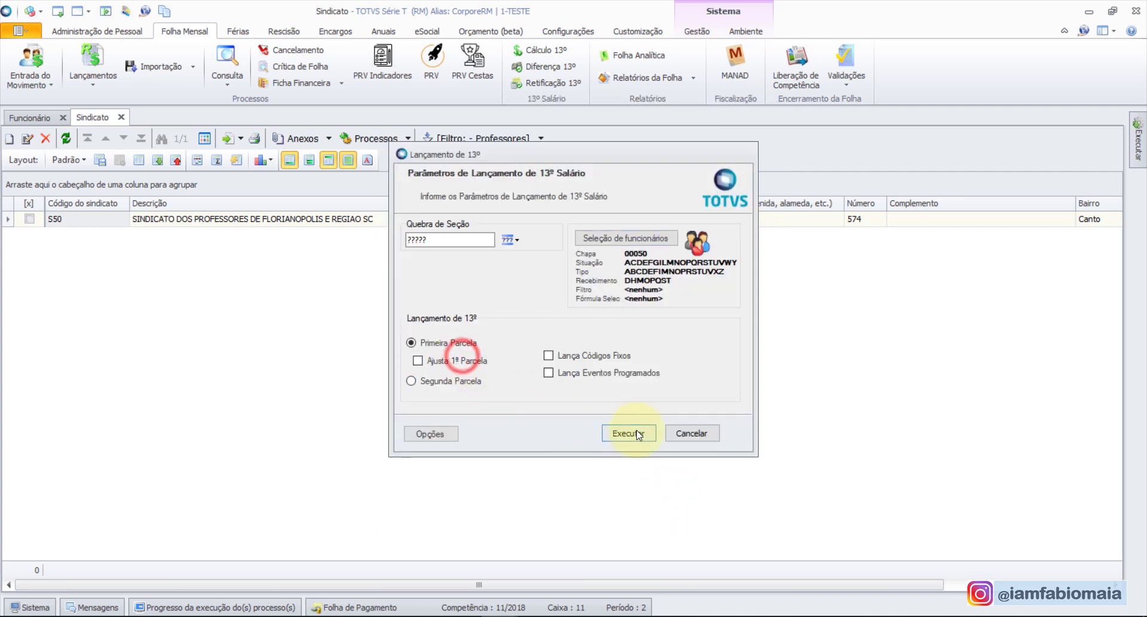
pyautogui.click(630, 433)
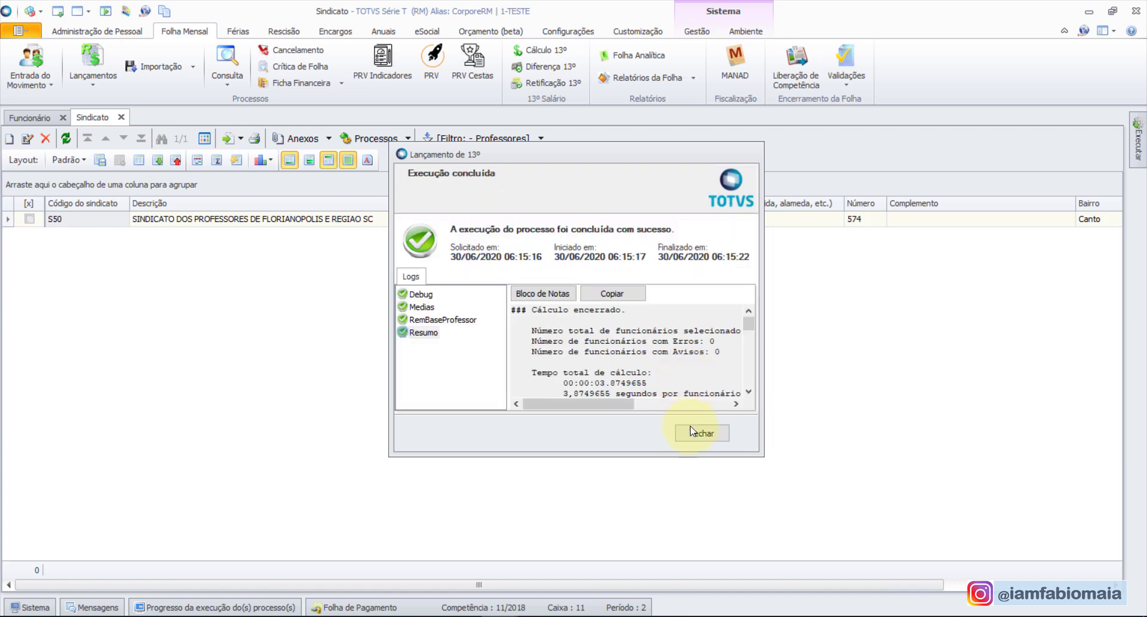
# - Open the RemBaseProfessor log of the finished calculation in Notepad
pyautogui.click(470, 323)
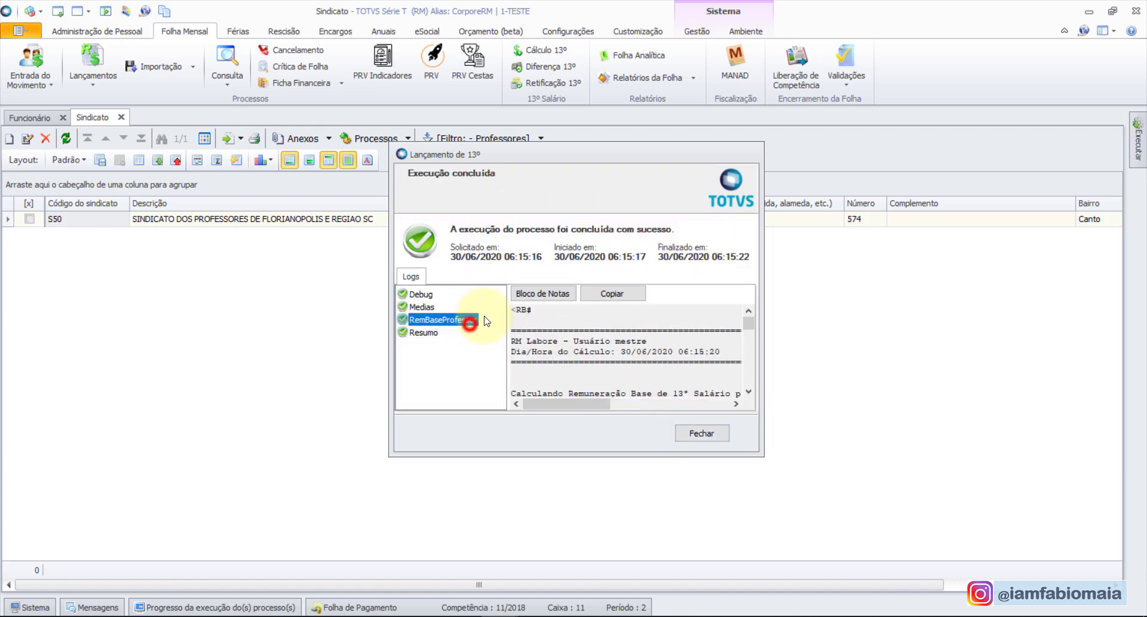
pyautogui.click(535, 299)
pyautogui.doubleClick(861, 190)
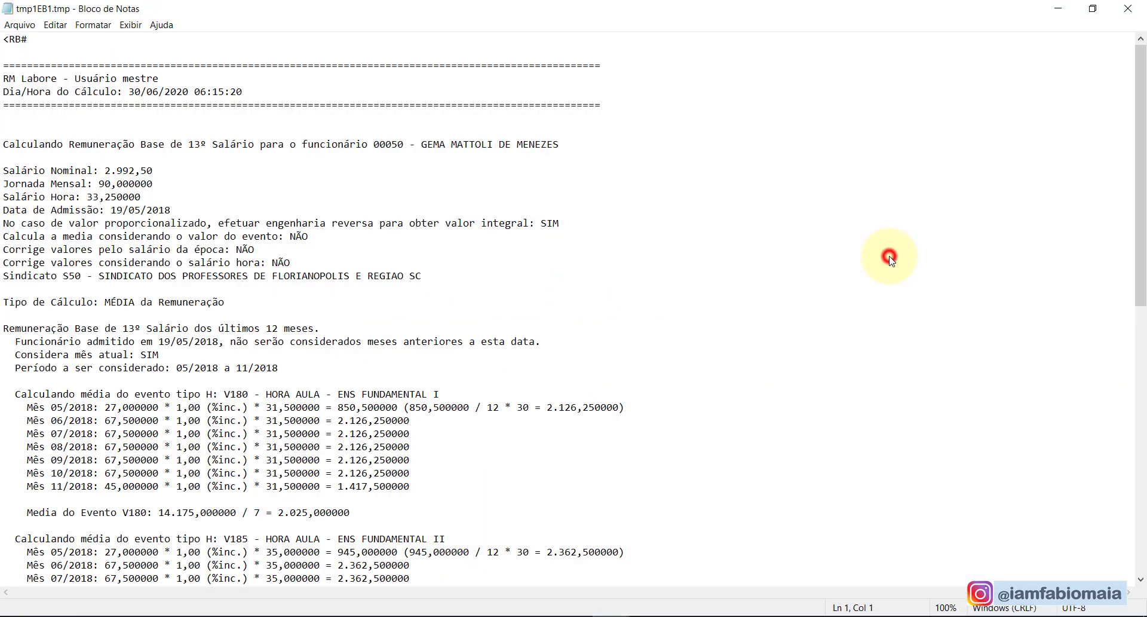
# - Highlight the whole 05/2018 line of event V180, including the reverse calculation in parentheses
pyautogui.click(652, 404)
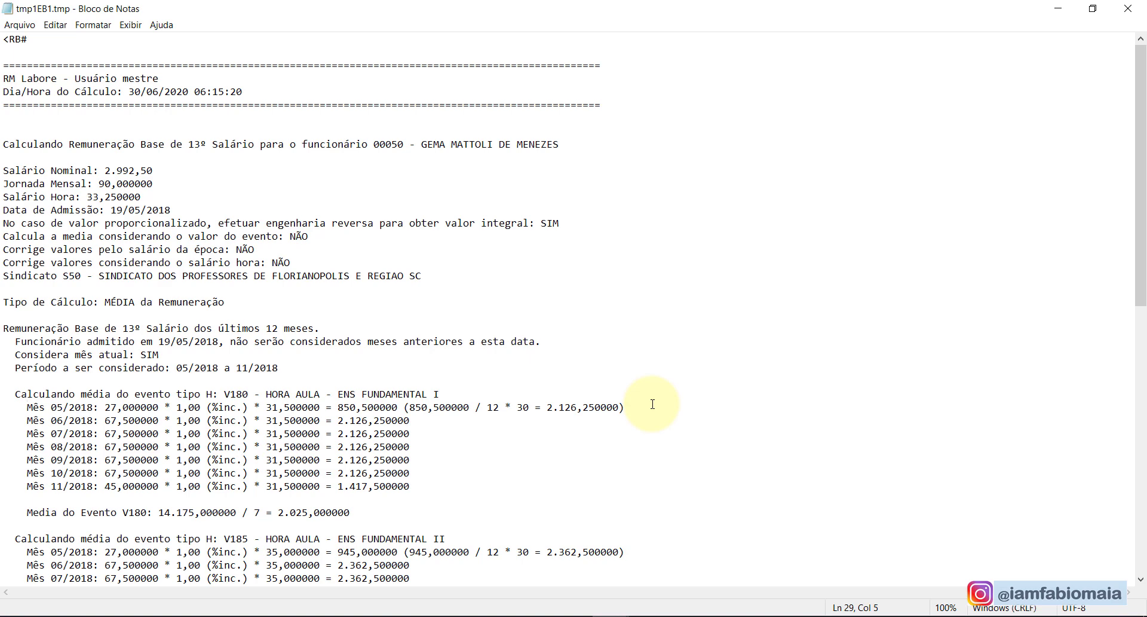
pyautogui.hotkey('shift', 'Right')
pyautogui.hotkey('shift', 'Right')
pyautogui.hotkey('shift', 'Right')
pyautogui.hotkey('shift', 'Right')
pyautogui.hotkey('shift', 'Right')
pyautogui.hotkey('shift', 'Right')
pyautogui.hotkey('shift', 'Right')
pyautogui.hotkey('shift', 'Right')
pyautogui.hotkey('shift', 'Right')
pyautogui.hotkey('shift', 'Right')
pyautogui.hotkey('shift', 'Right')
pyautogui.hotkey('shift', 'Right')
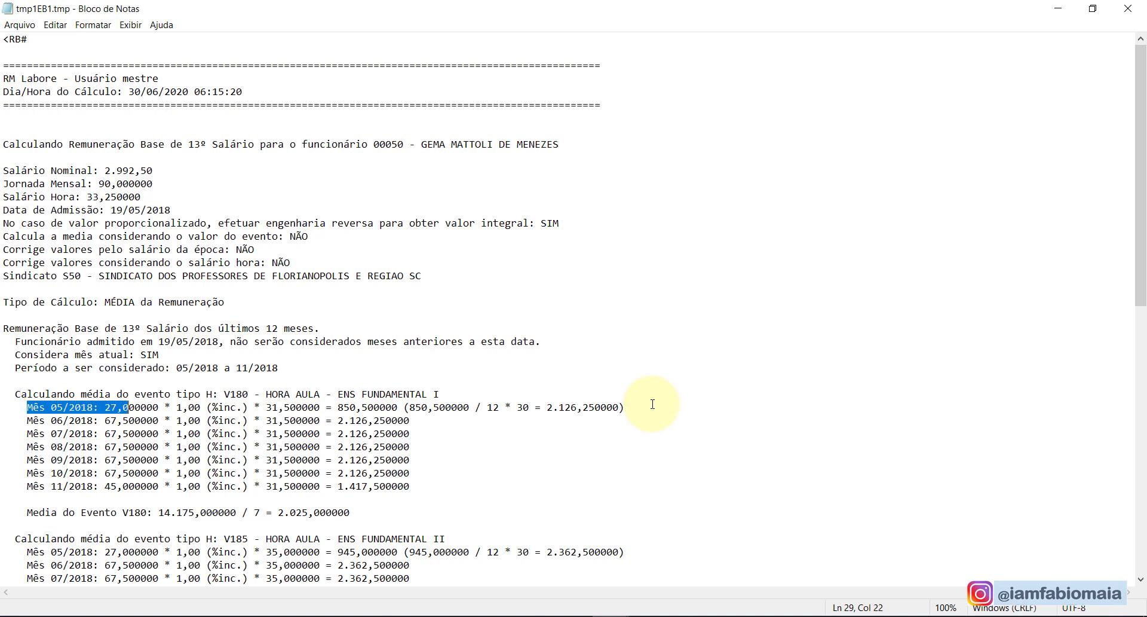
pyautogui.hotkey('shift', 'Right')
pyautogui.hotkey('shift', 'Right')
pyautogui.hotkey('shift', 'Right')
pyautogui.hotkey('shift', 'Right')
pyautogui.hotkey('shift', 'Right')
pyautogui.hotkey('shift', 'Right')
pyautogui.hotkey('shift', 'Right')
pyautogui.hotkey('shift', 'Right')
pyautogui.hotkey('shift', 'Right')
pyautogui.hotkey('shift', 'Right')
pyautogui.hotkey('shift', 'Right')
pyautogui.hotkey('shift', 'Right')
pyautogui.hotkey('shift', 'Right')
pyautogui.hotkey('shift', 'Right')
pyautogui.hotkey('shift', 'Right')
pyautogui.hotkey('shift', 'Right')
pyautogui.hotkey('shift', 'Right')
pyautogui.hotkey('shift', 'Right')
pyautogui.hotkey('shift', 'Right')
pyautogui.hotkey('shift', 'Right')
pyautogui.hotkey('shift', 'Right')
pyautogui.hotkey('shift', 'Right')
pyautogui.hotkey('shift', 'Right')
pyautogui.hotkey('shift', 'Right')
pyautogui.hotkey('shift', 'Right')
pyautogui.hotkey('shift', 'Right')
pyautogui.hotkey('shift', 'Right')
pyautogui.hotkey('shift', 'Right')
pyautogui.hotkey('shift', 'Right')
pyautogui.hotkey('shift', 'Right')
pyautogui.hotkey('shift', 'Right')
pyautogui.hotkey('shift', 'Right')
pyautogui.hotkey('shift', 'Right')
pyautogui.hotkey('shift', 'Right')
pyautogui.hotkey('shift', 'Right')
pyautogui.hotkey('shift', 'Right')
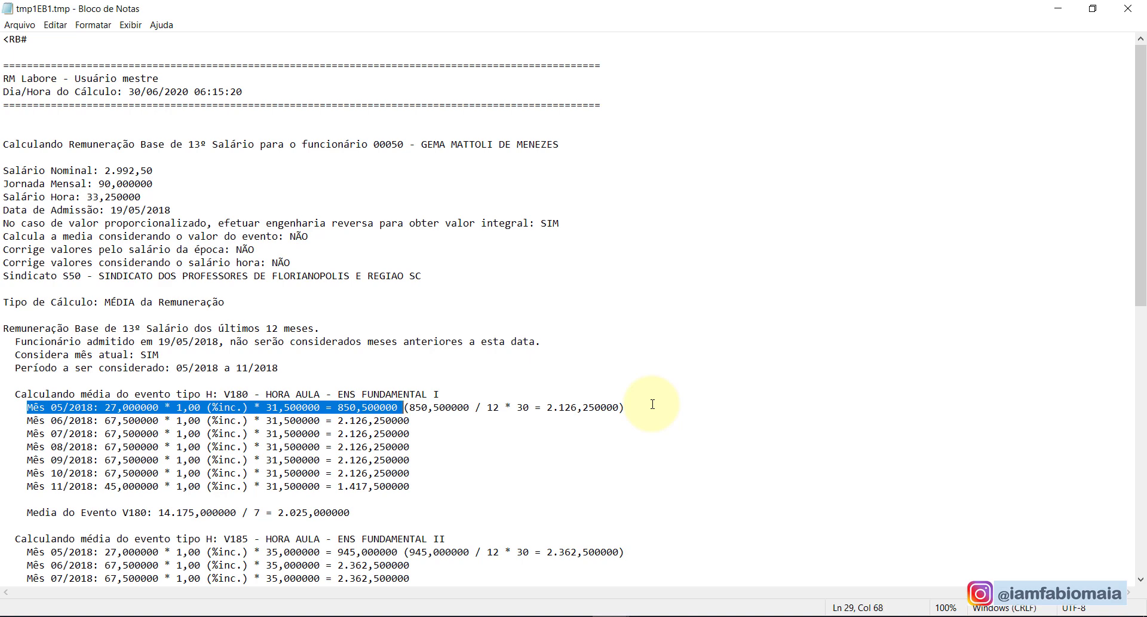
pyautogui.hotkey('shift', 'Right')
pyautogui.hotkey('shift', 'Right')
pyautogui.hotkey('shift', 'Right')
pyautogui.hotkey('shift', 'Right')
pyautogui.hotkey('shift', 'Right')
pyautogui.hotkey('shift', 'Right')
pyautogui.hotkey('shift', 'Right')
pyautogui.hotkey('shift', 'Right')
pyautogui.hotkey('shift', 'Right')
pyautogui.hotkey('shift', 'Right')
pyautogui.hotkey('shift', 'Right')
pyautogui.hotkey('shift', 'Right')
pyautogui.hotkey('shift', 'Right')
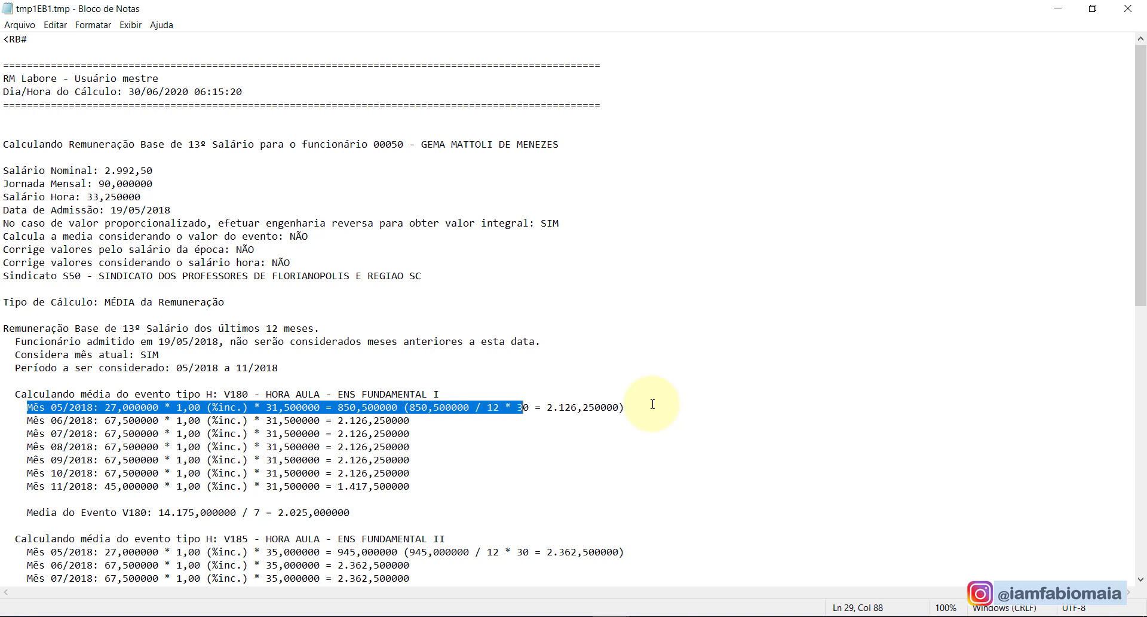
pyautogui.hotkey('shift', 'Right')
pyautogui.hotkey('shift', 'Right')
pyautogui.hotkey('shift', 'Right')
pyautogui.hotkey('shift', 'Right')
pyautogui.hotkey('shift', 'Right')
pyautogui.hotkey('shift', 'Right')
pyautogui.hotkey('shift', 'Right')
pyautogui.hotkey('shift', 'Right')
pyautogui.hotkey('shift', 'Right')
pyautogui.hotkey('shift', 'Right')
pyautogui.hotkey('shift', 'Right')
pyautogui.hotkey('shift', 'Right')
pyautogui.hotkey('shift', 'Right')
pyautogui.hotkey('shift', 'Right')
pyautogui.hotkey('shift', 'Right')
pyautogui.hotkey('shift', 'Right')
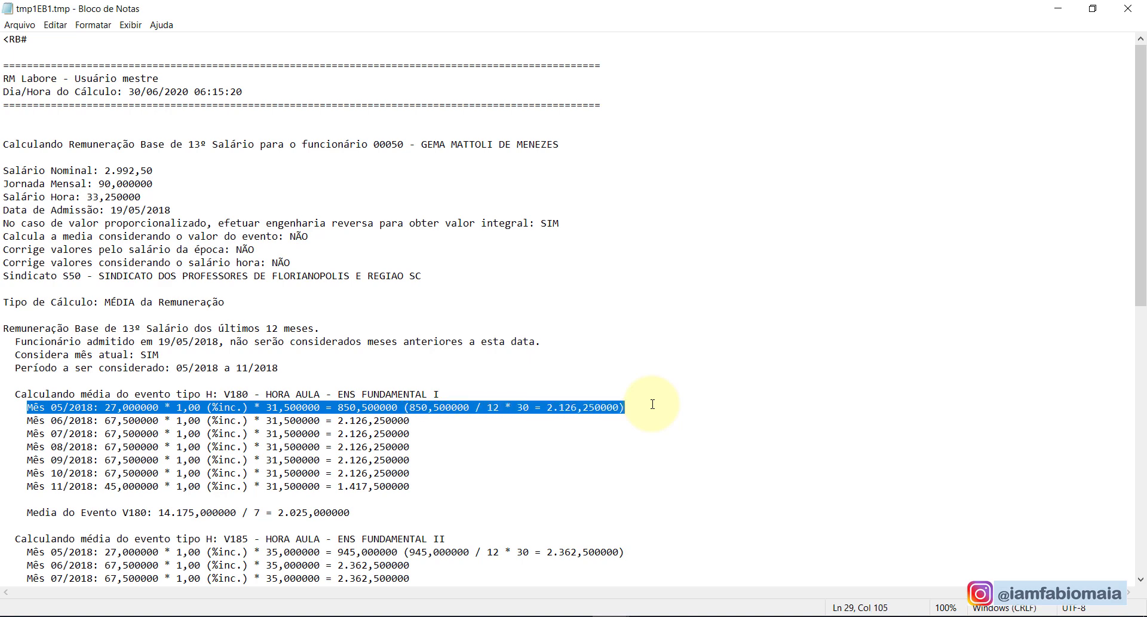
# - Compare it with the 06/2018 and 07/2018 lines of event V180
pyautogui.press('Down')
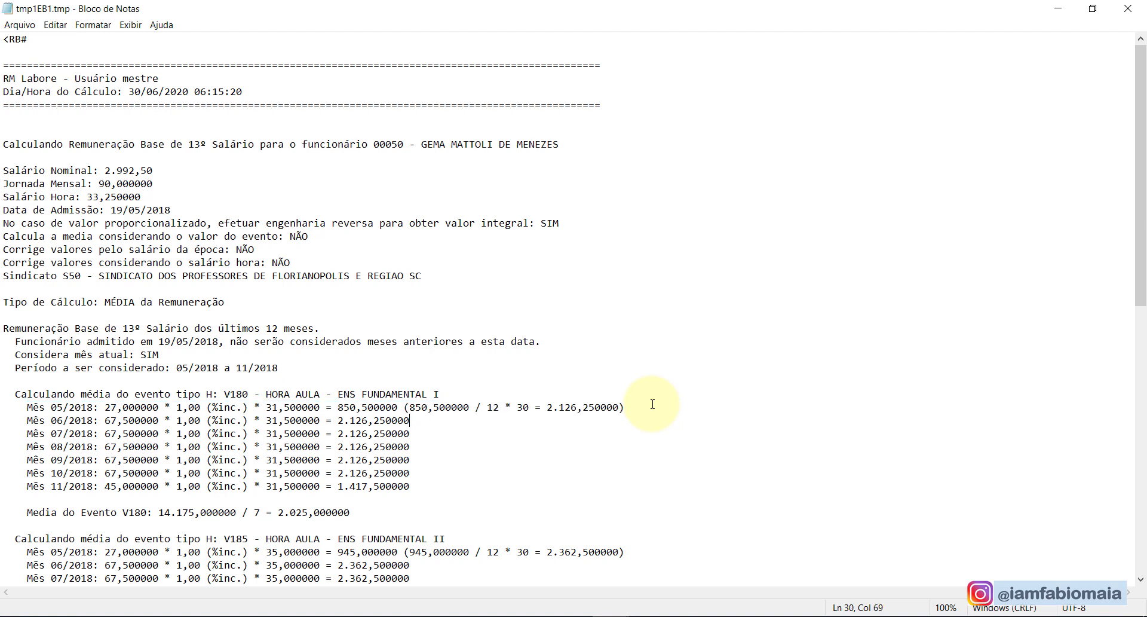
pyautogui.hotkey('shift', 'Down')
pyautogui.hotkey('shift', 'Down')
pyautogui.hotkey('shift', 'Down')
pyautogui.hotkey('shift', 'Down')
pyautogui.hotkey('shift', 'Down')
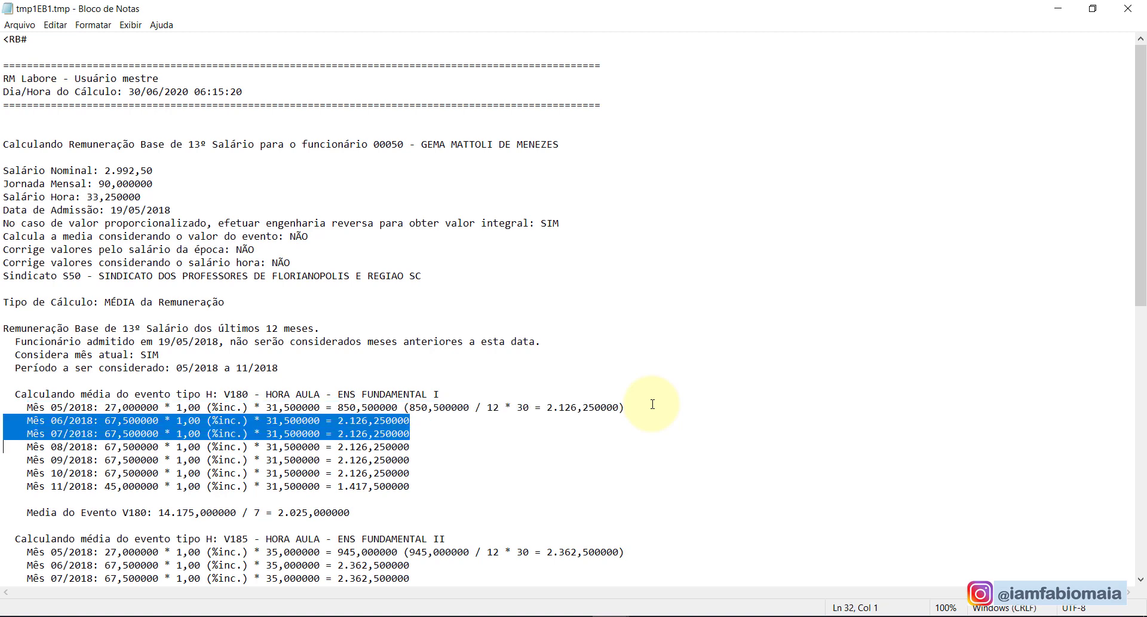
pyautogui.press('Up')
pyautogui.press('Up')
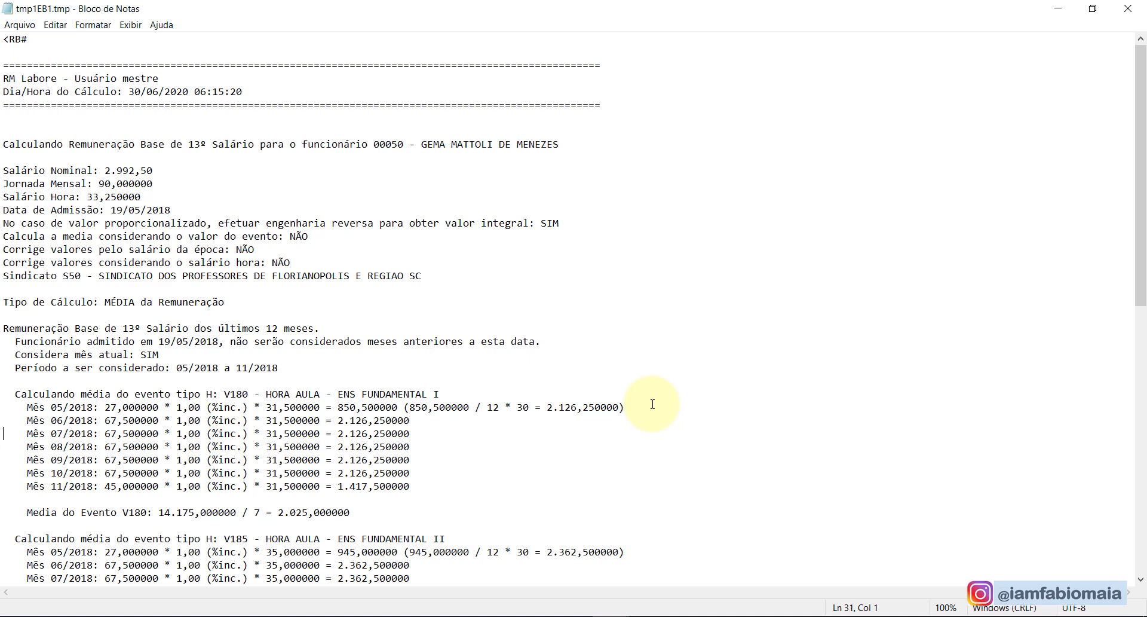
# - Reexamine the 05/2018 line of event V180, highlighting its month and hours
pyautogui.hotkey('shift', 'Down')
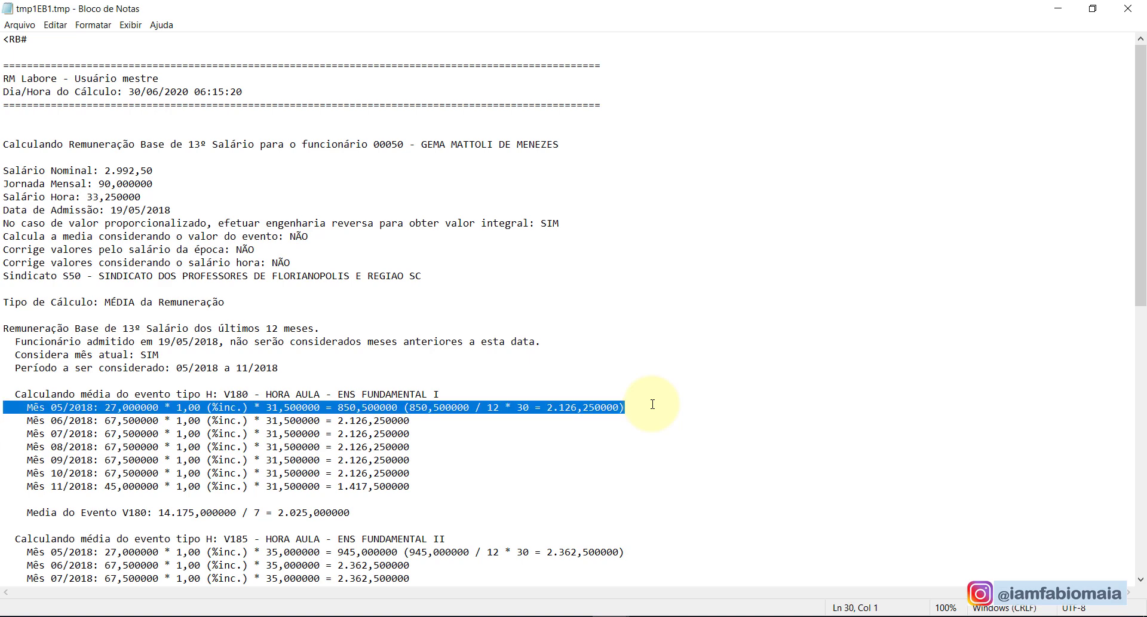
pyautogui.press('Right')
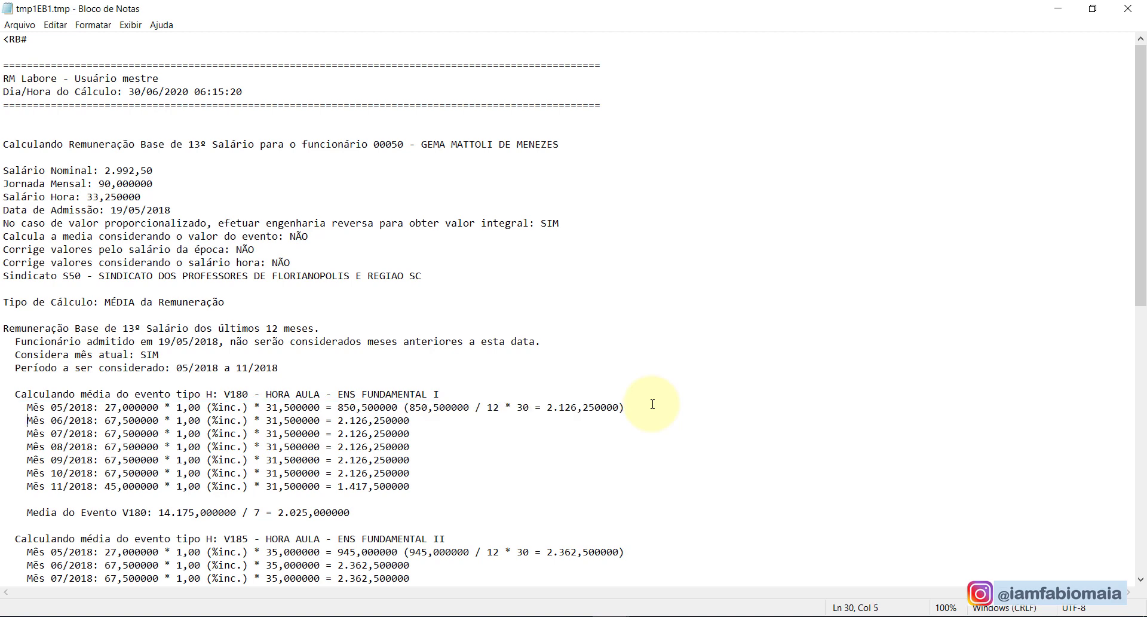
pyautogui.hotkey('shift', 'Right')
pyautogui.hotkey('shift', 'Right')
pyautogui.hotkey('shift', 'Right')
pyautogui.hotkey('shift', 'Right')
pyautogui.hotkey('shift', 'Right')
pyautogui.hotkey('shift', 'Right')
pyautogui.hotkey('shift', 'Right')
pyautogui.hotkey('shift', 'Right')
pyautogui.hotkey('shift', 'Right')
pyautogui.hotkey('shift', 'Right')
pyautogui.hotkey('shift', 'Right')
pyautogui.hotkey('shift', 'Right')
pyautogui.hotkey('shift', 'Right')
pyautogui.hotkey('shift', 'Right')
pyautogui.hotkey('shift', 'Right')
pyautogui.hotkey('shift', 'Right')
pyautogui.hotkey('shift', 'Right')
pyautogui.hotkey('shift', 'Right')
pyautogui.hotkey('shift', 'Right')
pyautogui.hotkey('shift', 'Right')
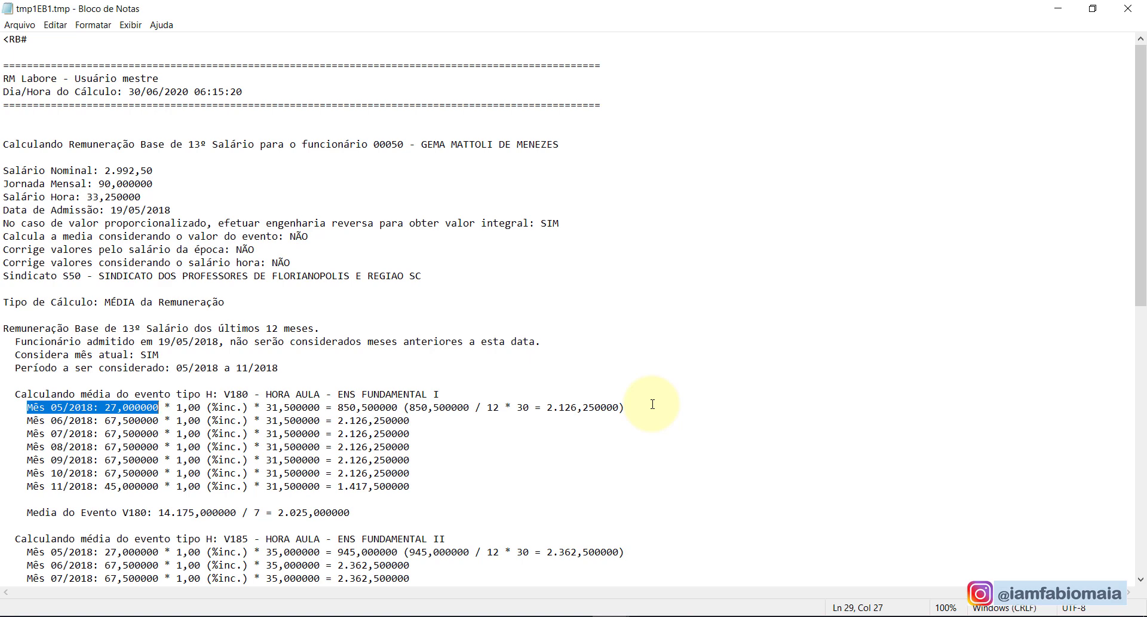
# - Close the log and the finished process, and check event V855's recalculated provento and referência in the professor's payment envelope
pyautogui.hotkey('alt', 'F4')
pyautogui.click(687, 428)
pyautogui.click(29, 120)
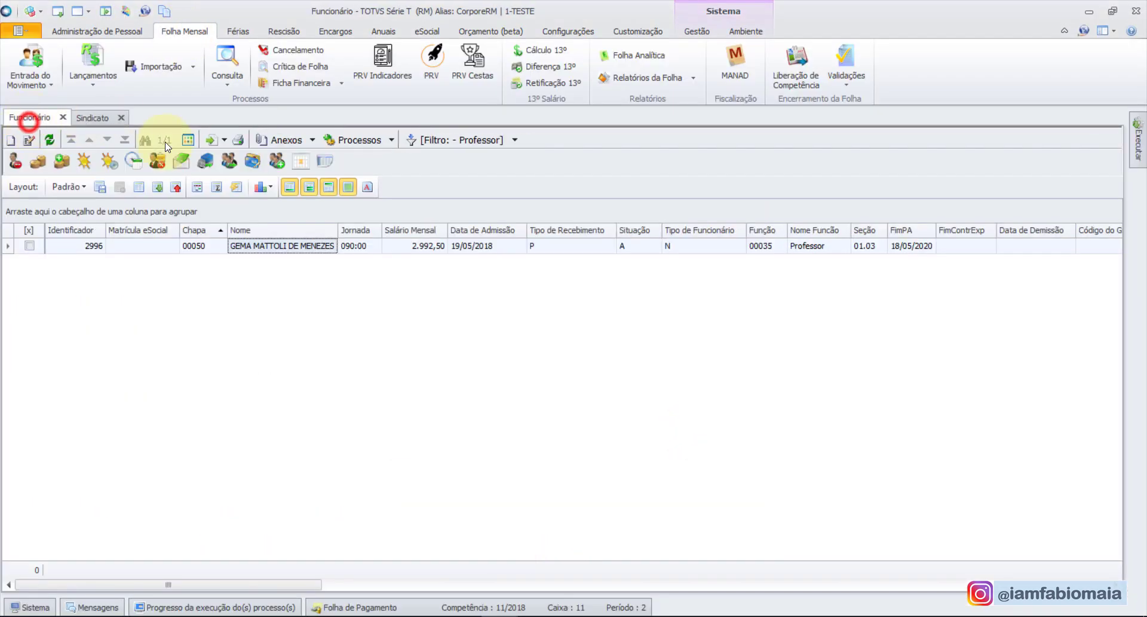
pyautogui.click(181, 161)
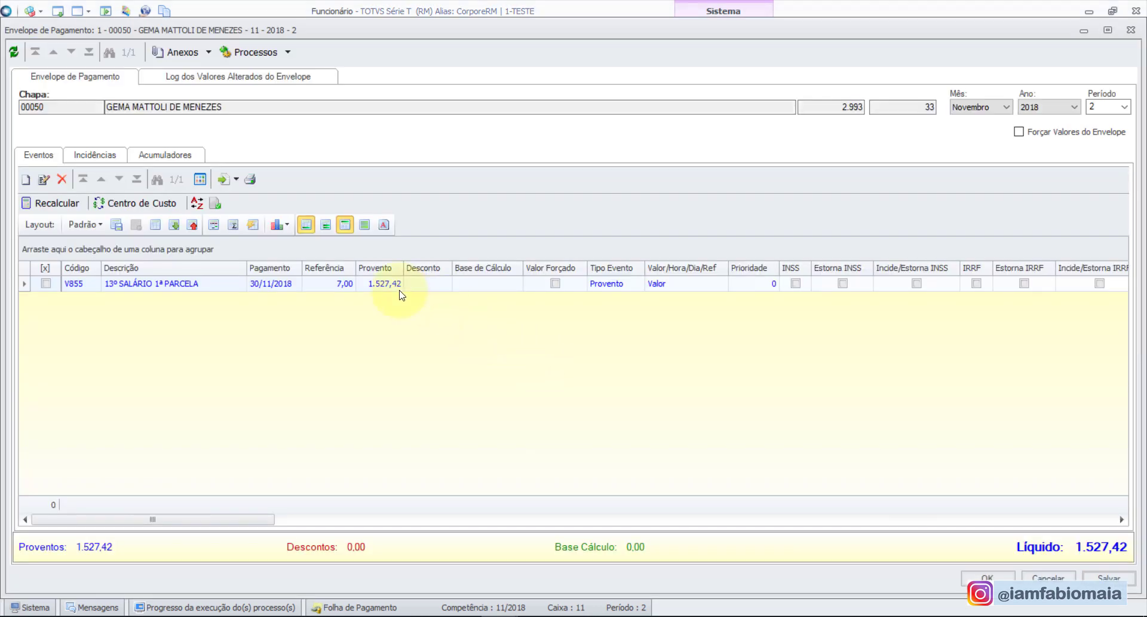
pyautogui.click(398, 288)
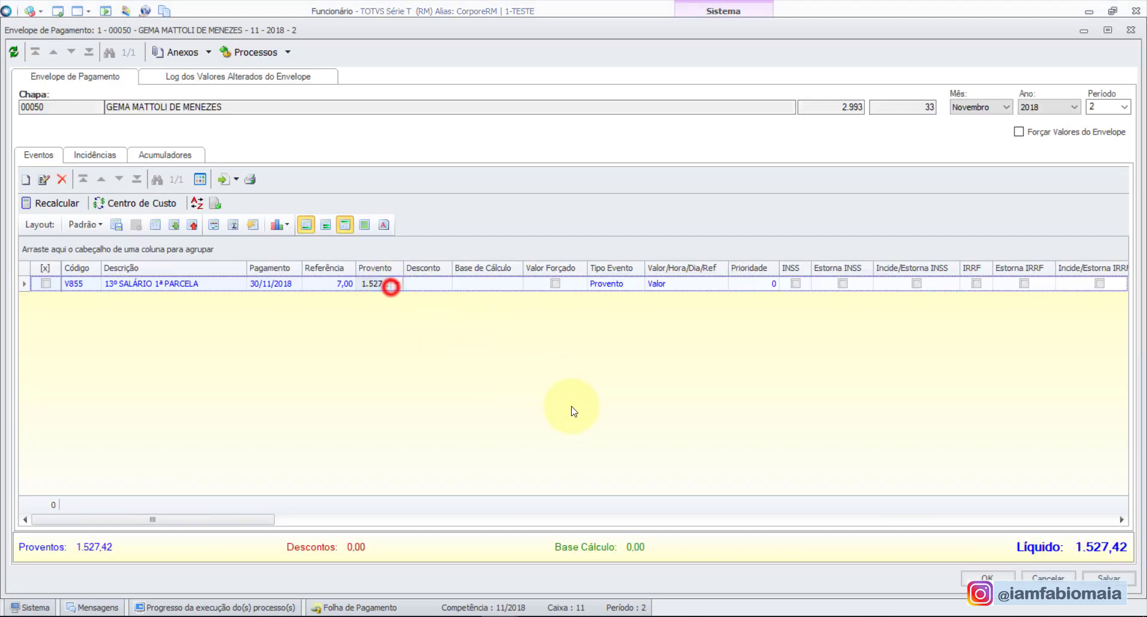
pyautogui.click(328, 283)
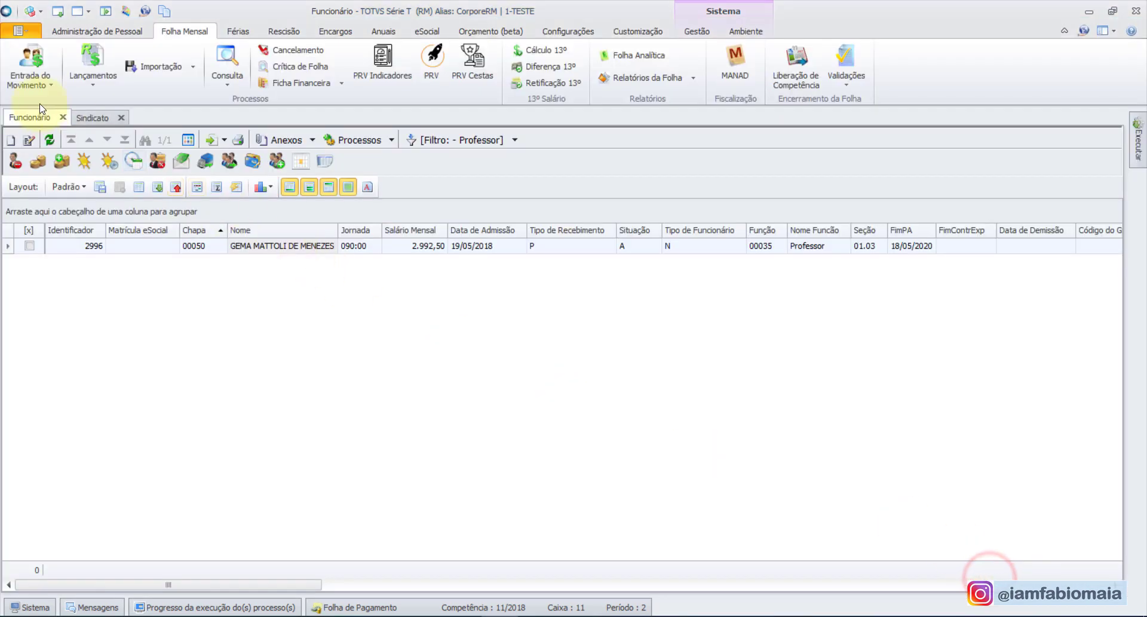
# - Set union S50's 13º Salário base remuneration calculation type to Comparativo Média X Última Remuneração and save the record
pyautogui.click(91, 119)
pyautogui.click(187, 219)
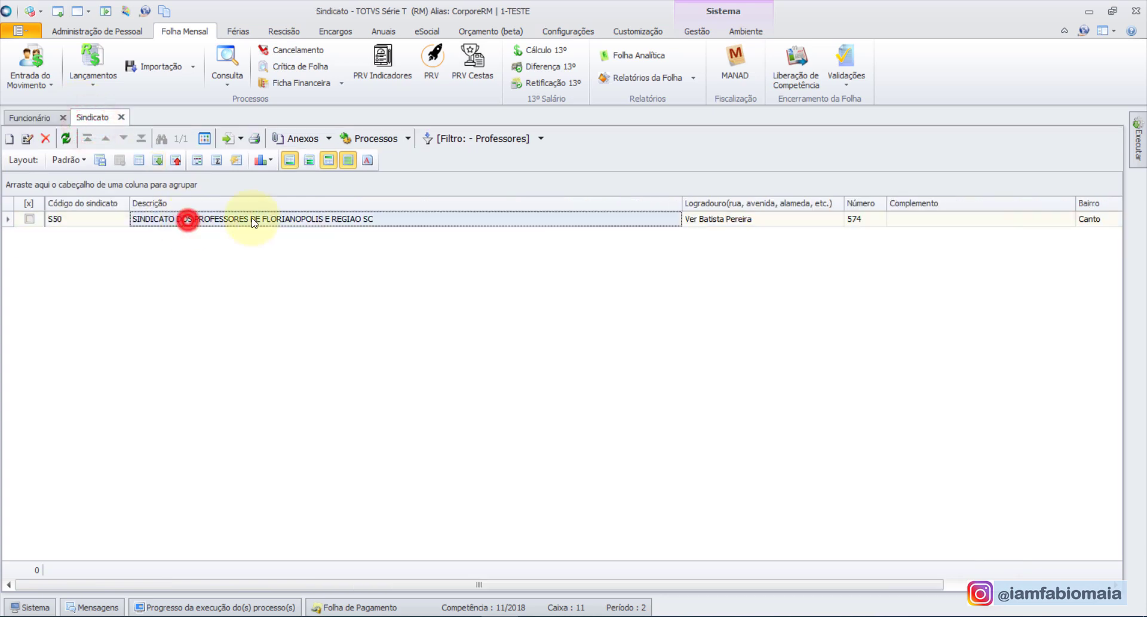
pyautogui.doubleClick(332, 219)
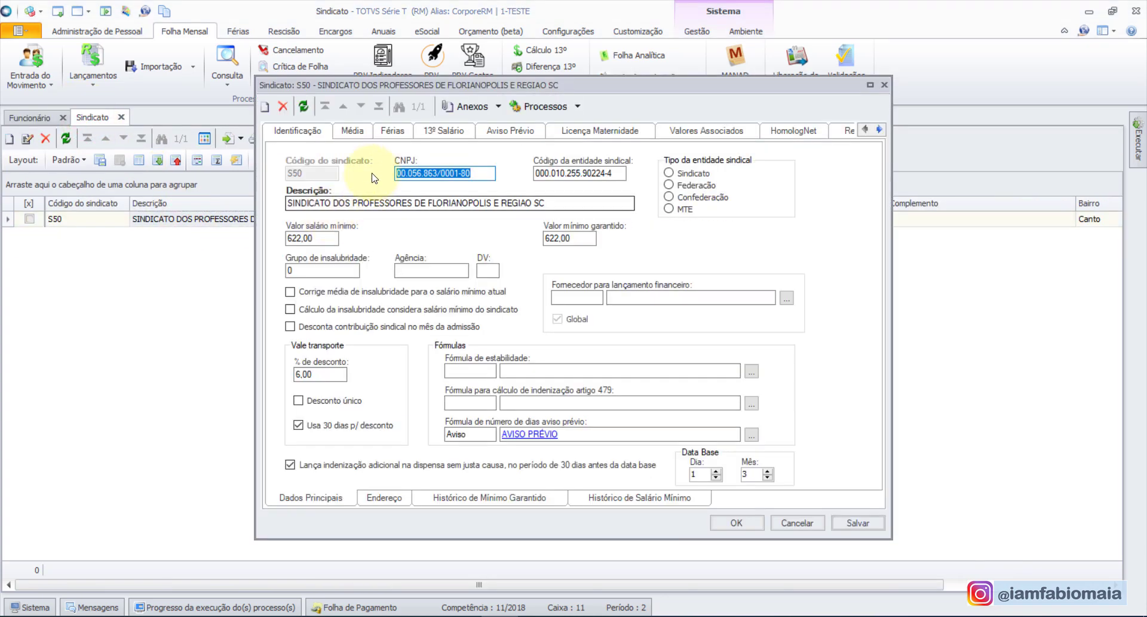
pyautogui.click(845, 133)
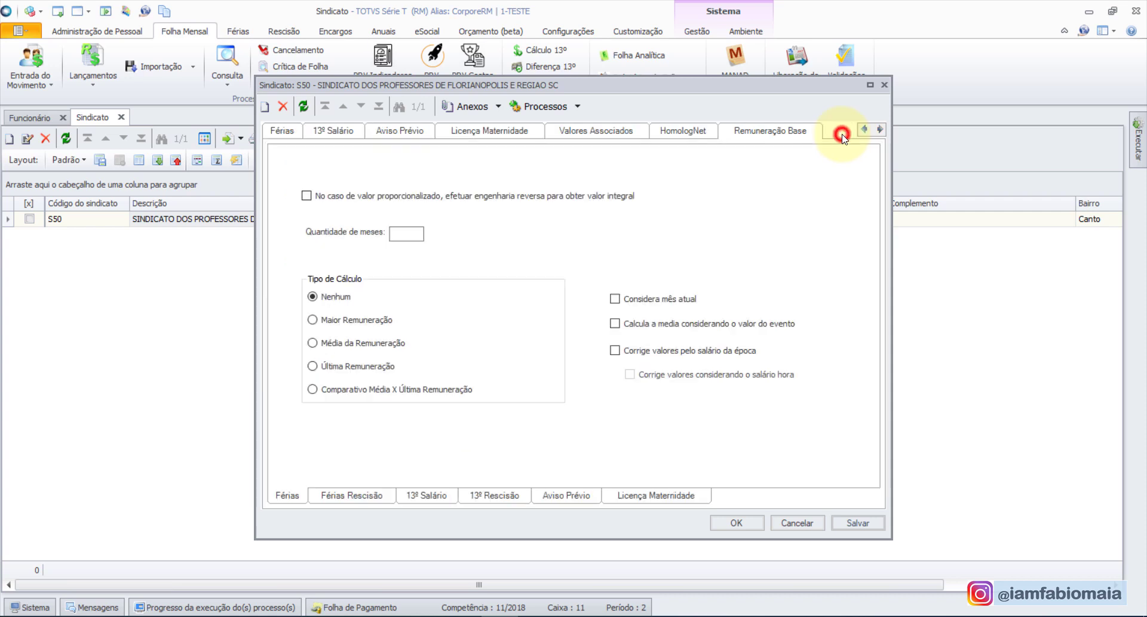
pyautogui.click(430, 496)
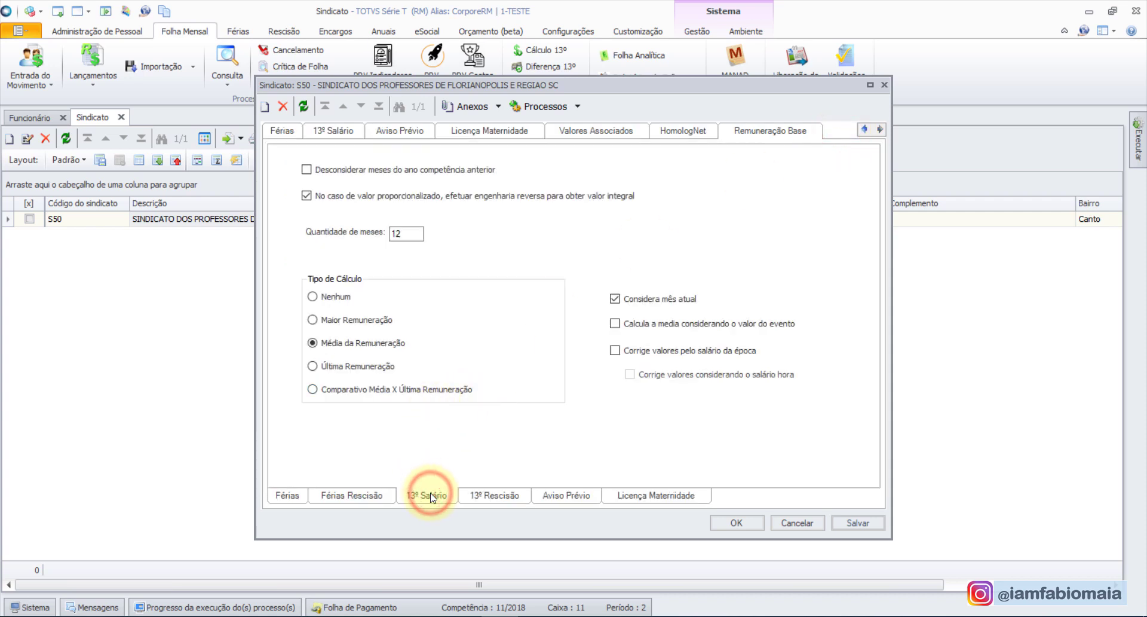
pyautogui.click(336, 389)
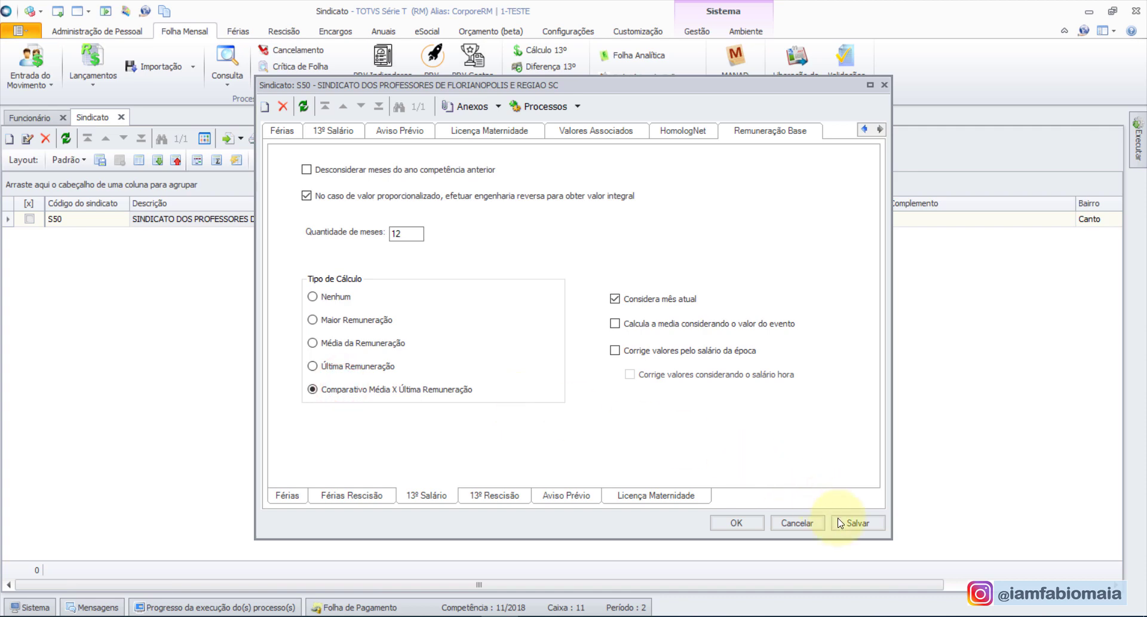
pyautogui.click(853, 523)
pyautogui.click(741, 523)
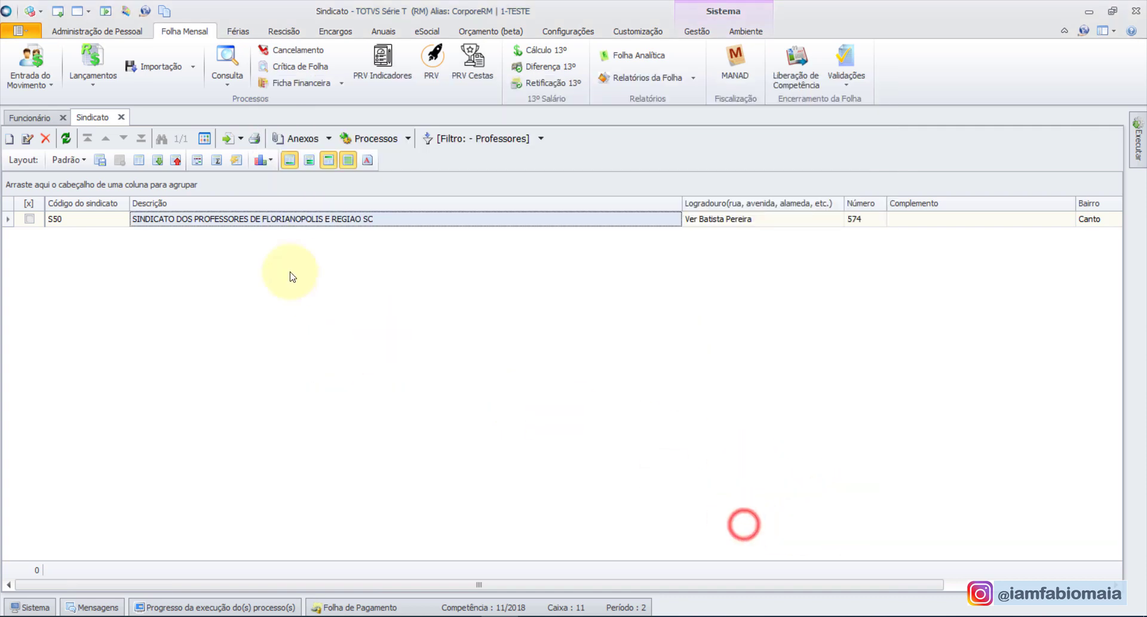
# - Run the 13th salary calculation for the professor's chapa as Primeira Parcela, with Ajusta 1ª Parcela cleared
pyautogui.click(548, 51)
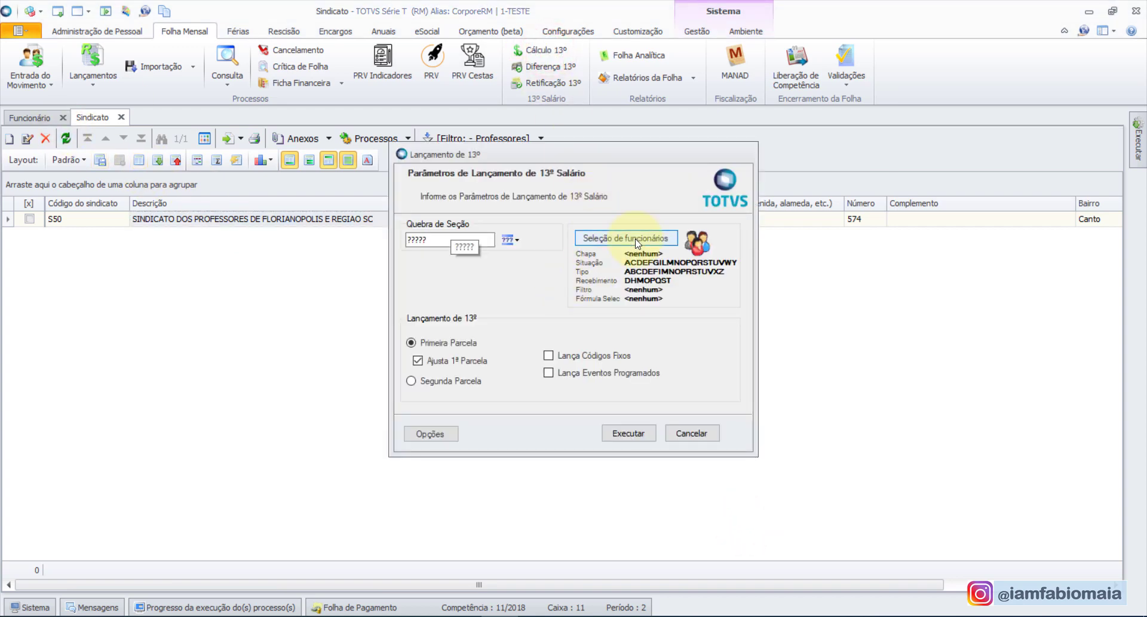
pyautogui.click(636, 240)
pyautogui.write('0005')
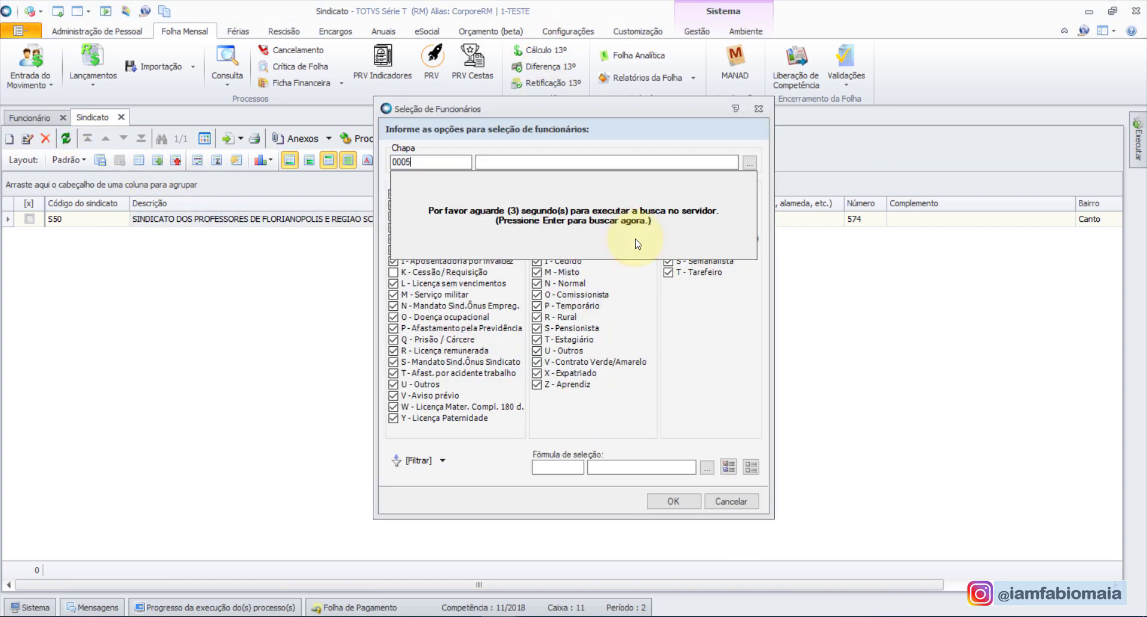
pyautogui.write('0')
pyautogui.click(672, 501)
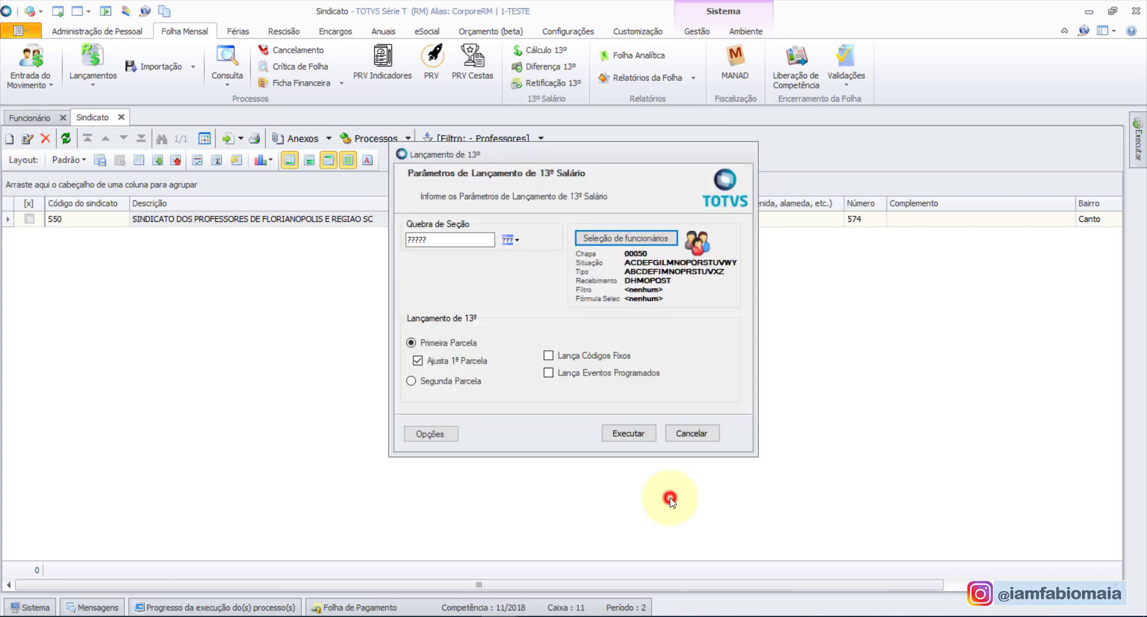
pyautogui.click(468, 360)
pyautogui.click(625, 431)
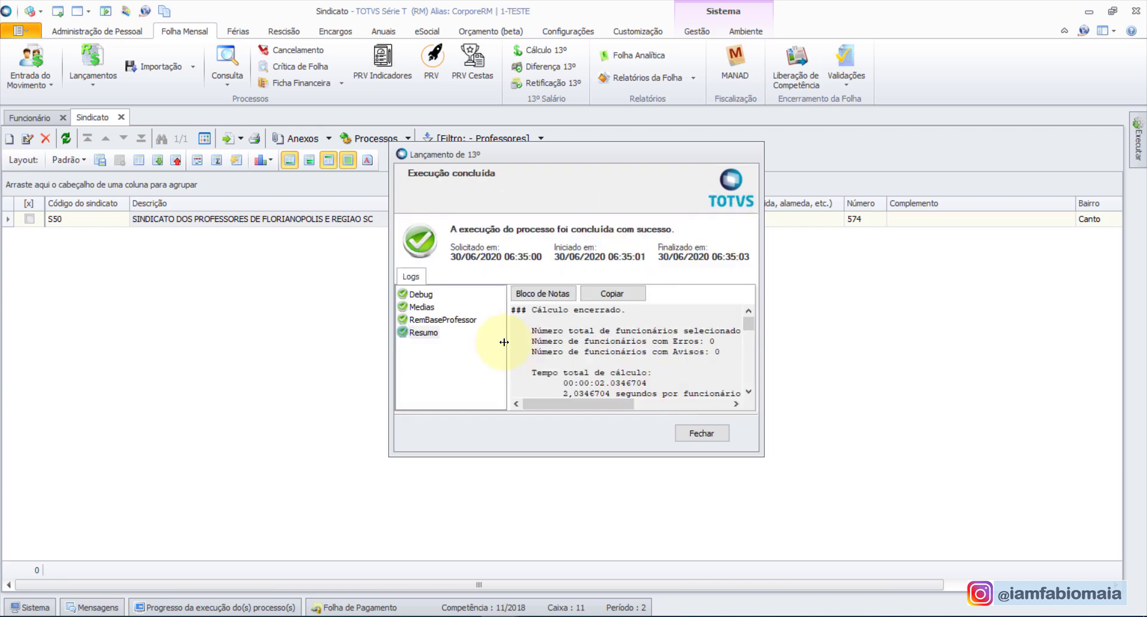
# - Open the RemBaseProfessor log in Bloco de Notas, enlarge it and highlight the average remuneration calculation type line
pyautogui.click(460, 320)
pyautogui.click(543, 293)
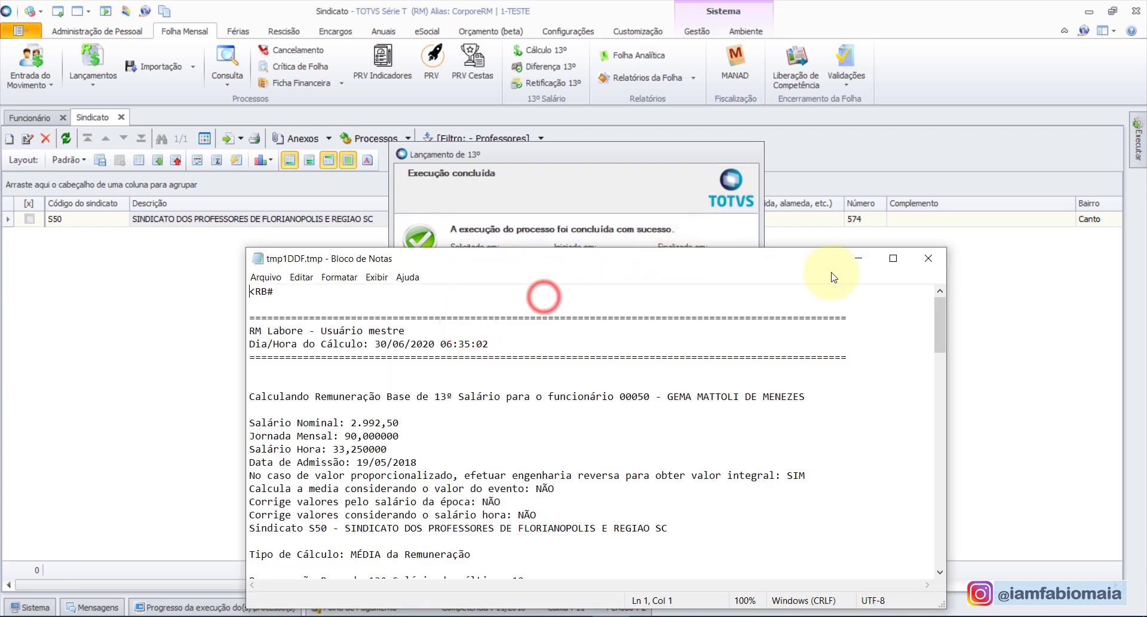
pyautogui.click(894, 258)
pyautogui.click(385, 343)
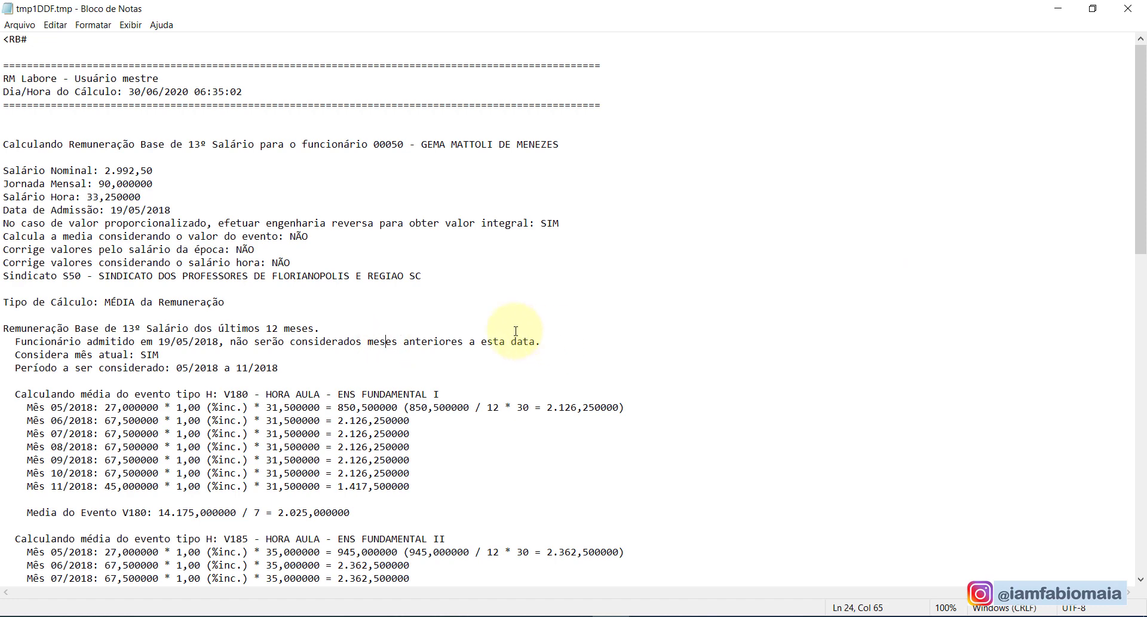
pyautogui.scroll(-2, 516, 330)
pyautogui.click(257, 227)
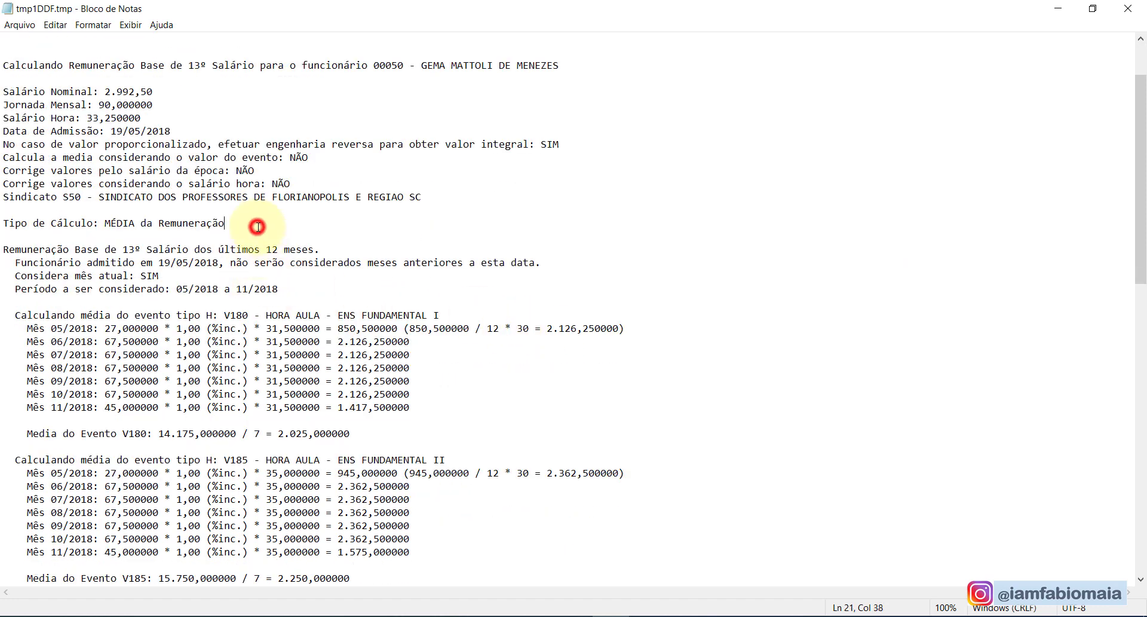
pyautogui.hotkey('shift', 'Home')
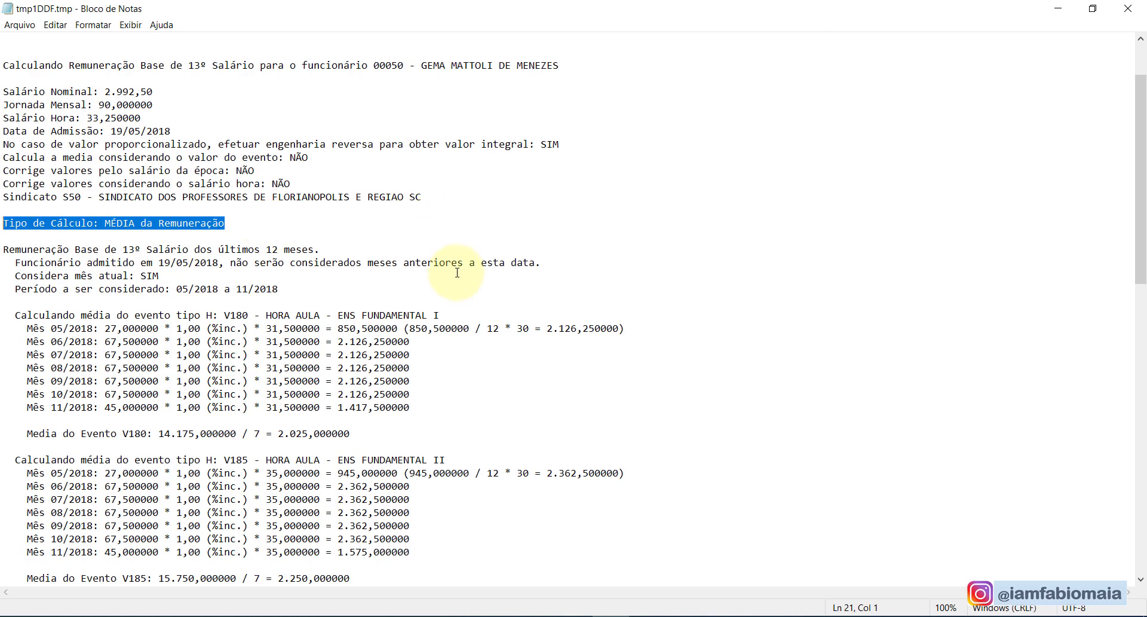
# - Read through the event averages and monthly summary, and highlight the ÚLTIMA Remuneração Integral calculation type line
pyautogui.scroll(-8, 508, 275)
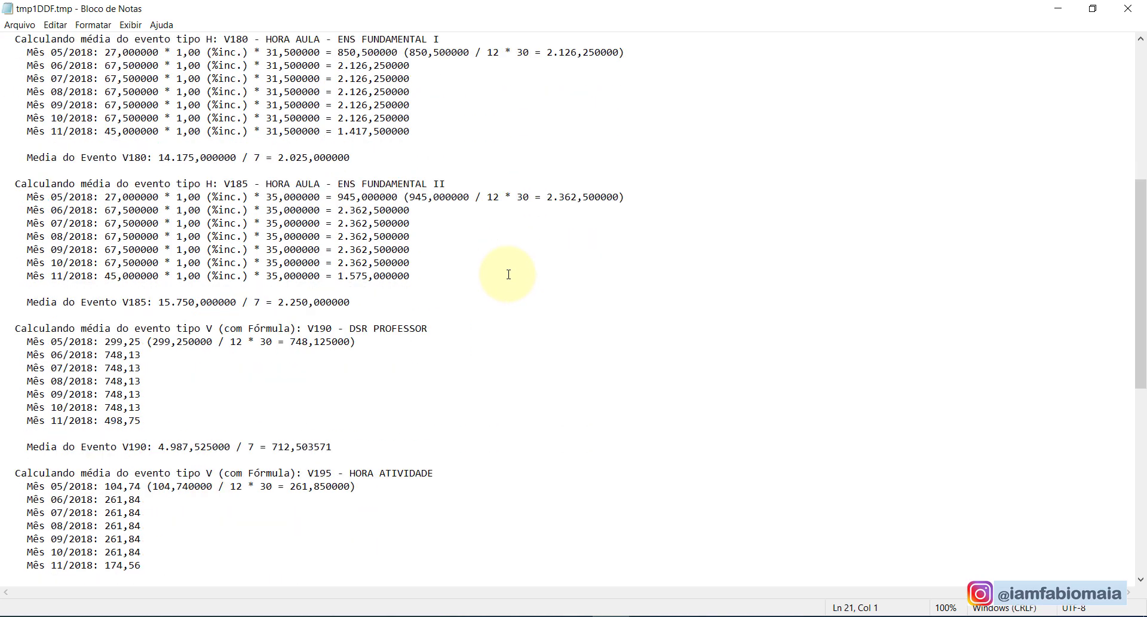
pyautogui.scroll(-4, 508, 274)
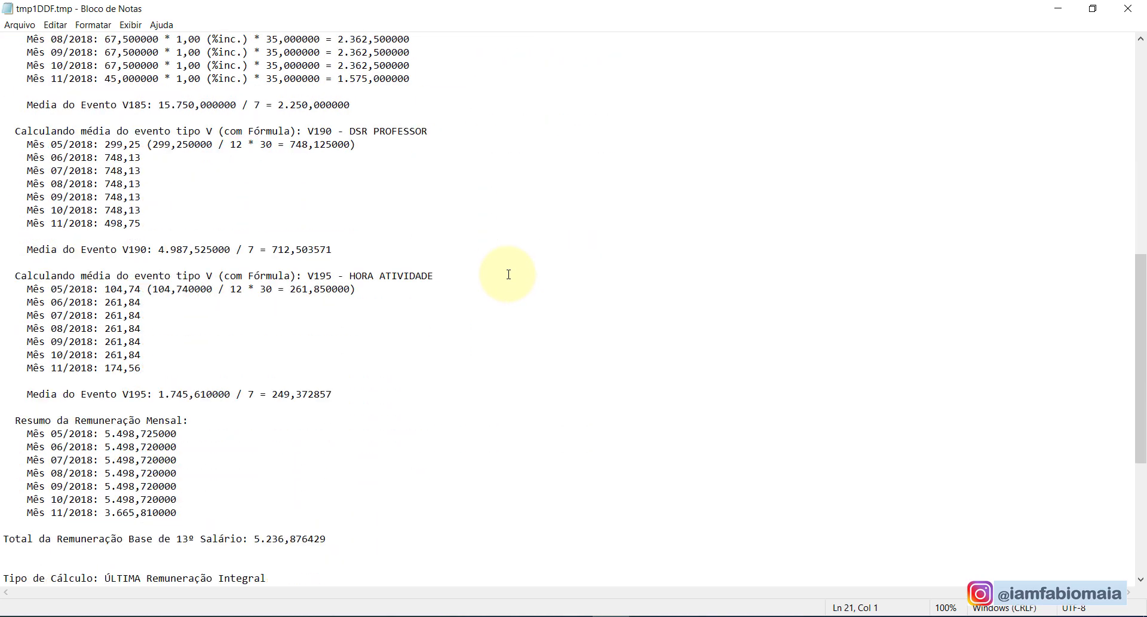
pyautogui.scroll(-2, 509, 274)
pyautogui.scroll(-3, 392, 318)
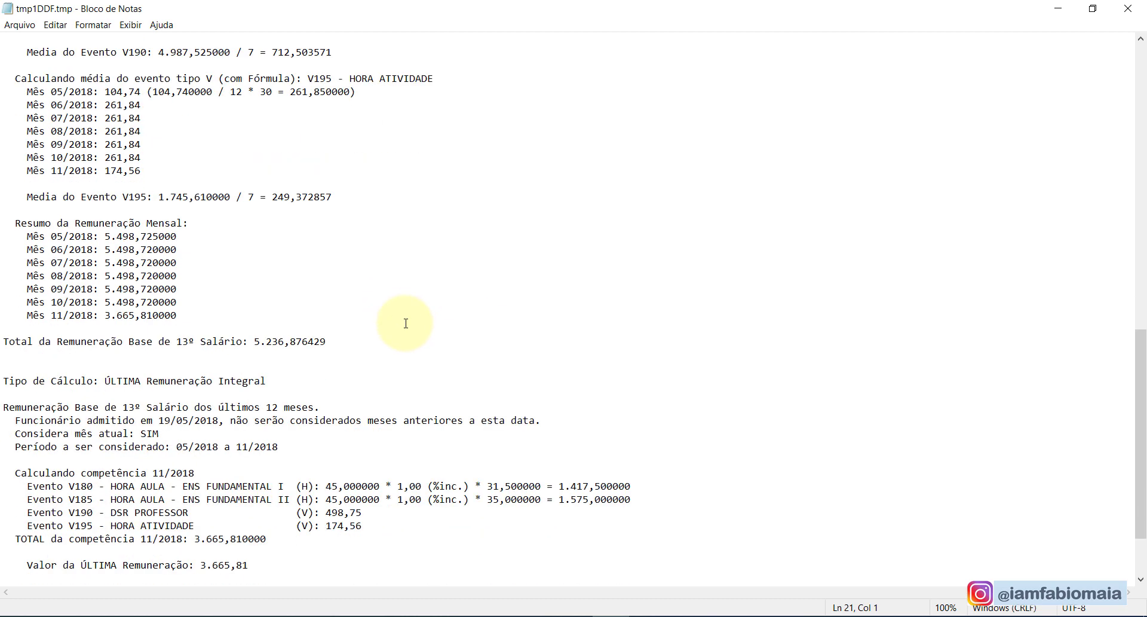
pyautogui.tripleClick(311, 385)
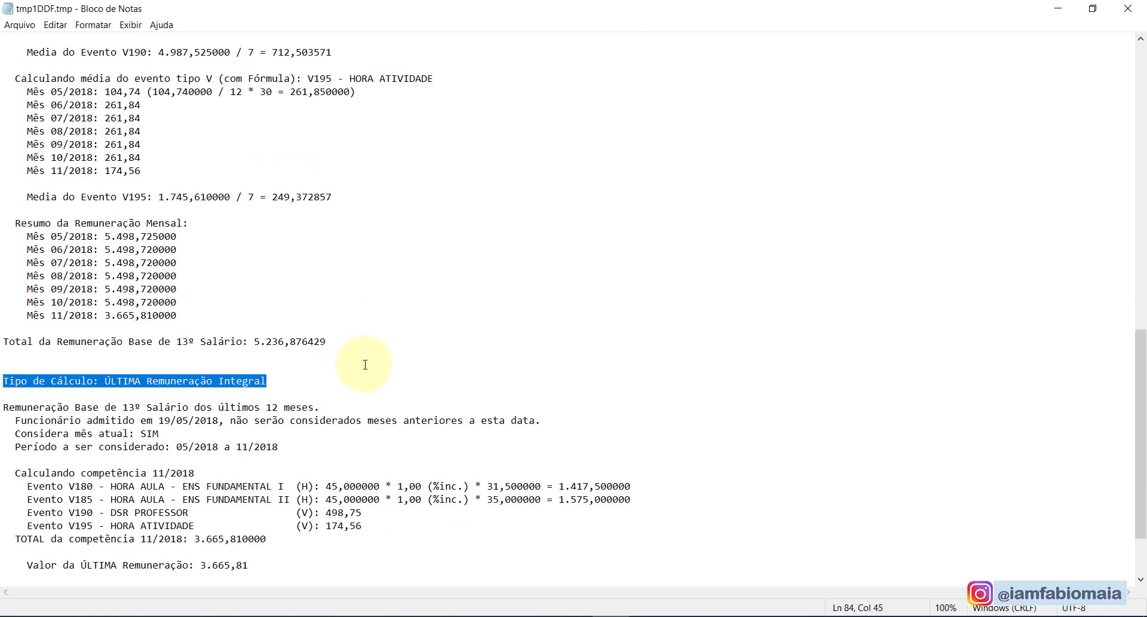
pyautogui.press('Down')
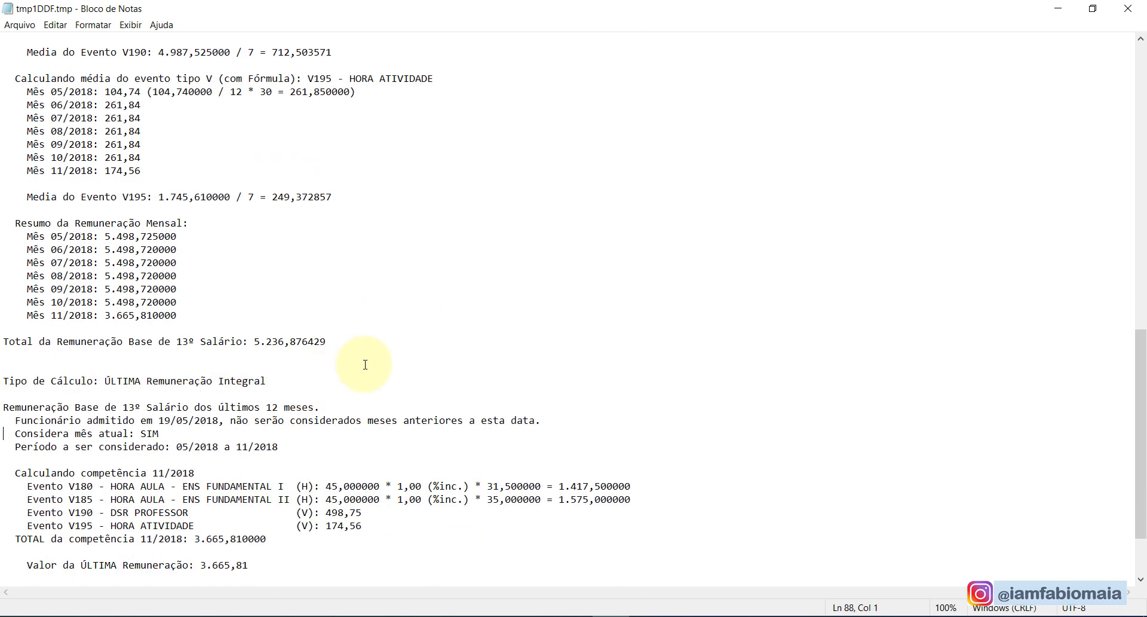
pyautogui.scroll(-3, 361, 367)
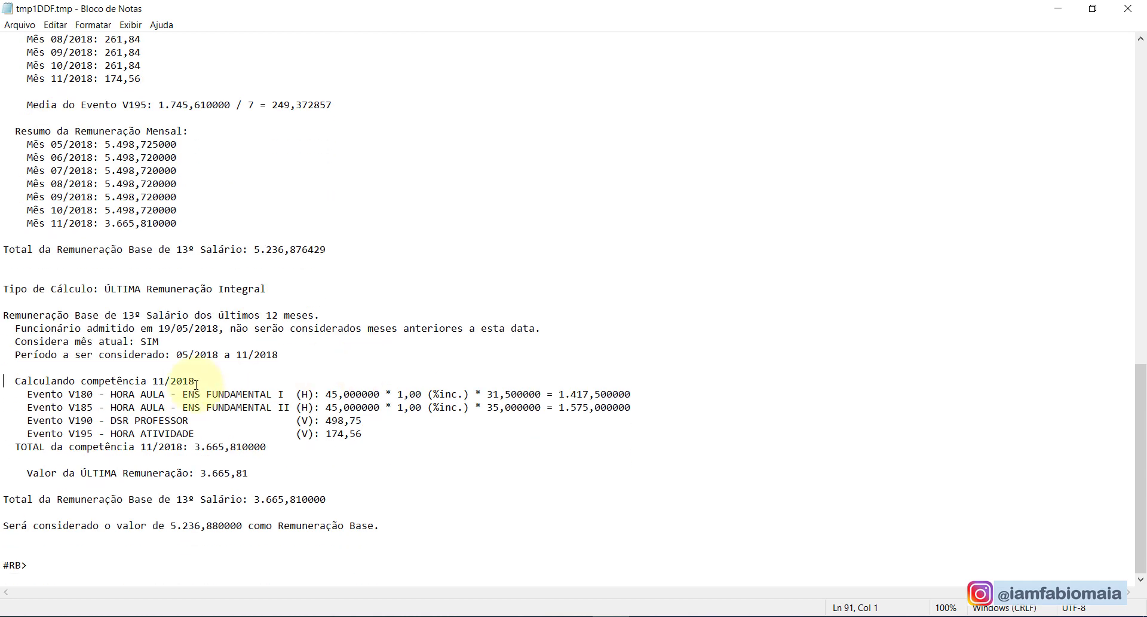
# - Compare the last remuneration value with the average's total, and highlight the line stating which value is considered as Remuneração Base
pyautogui.click(207, 381)
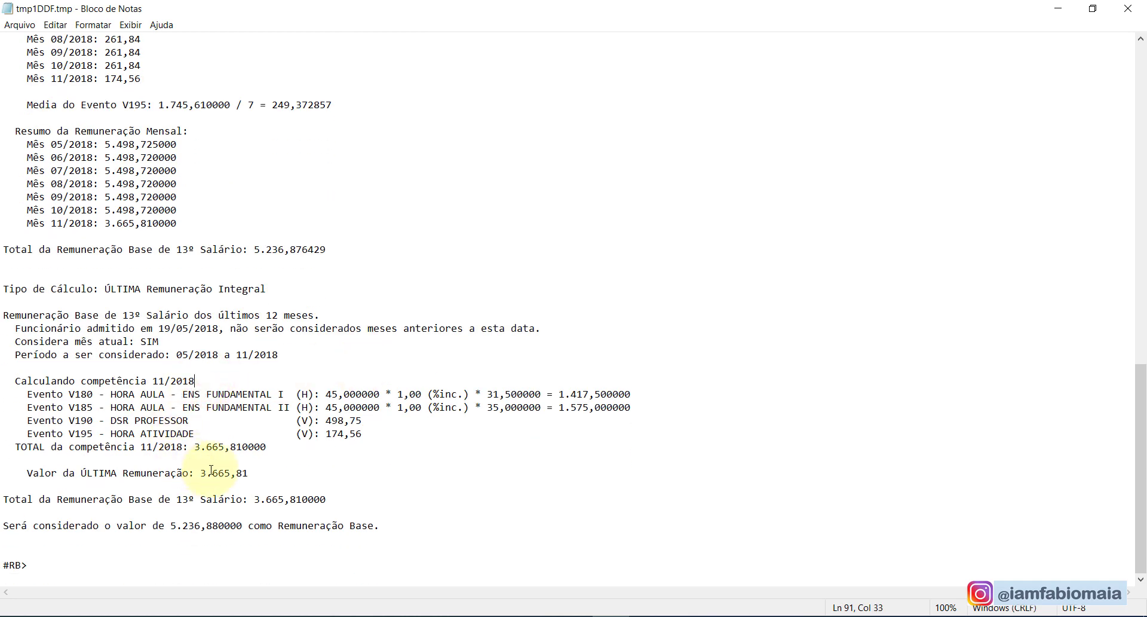
pyautogui.moveTo(249, 474); pyautogui.dragTo(207, 473)
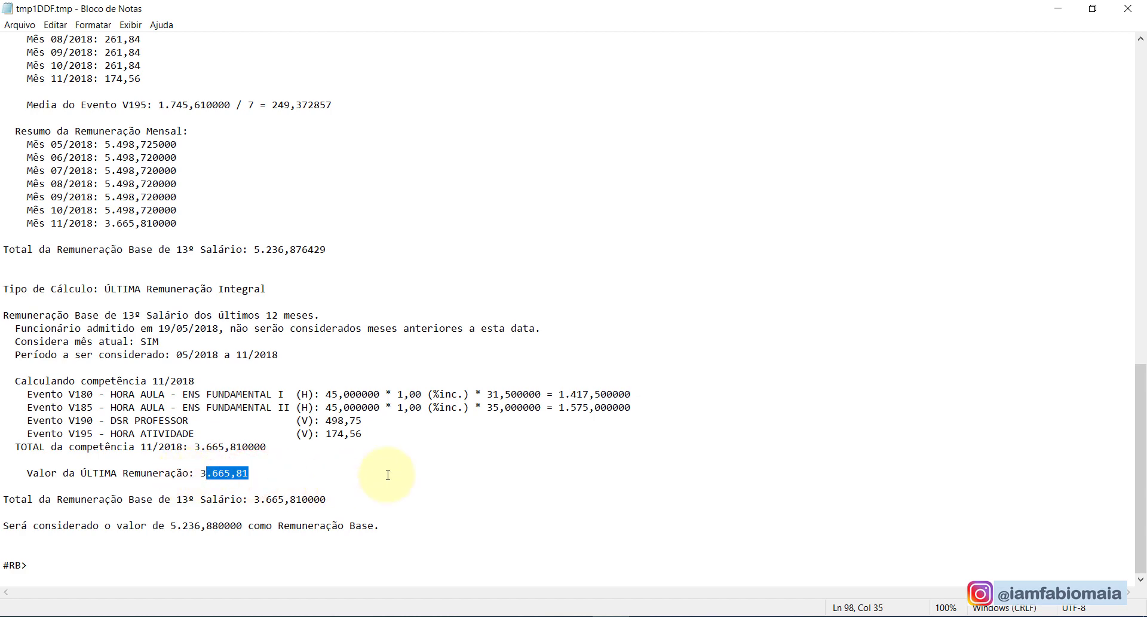
pyautogui.moveTo(201, 473); pyautogui.dragTo(249, 473)
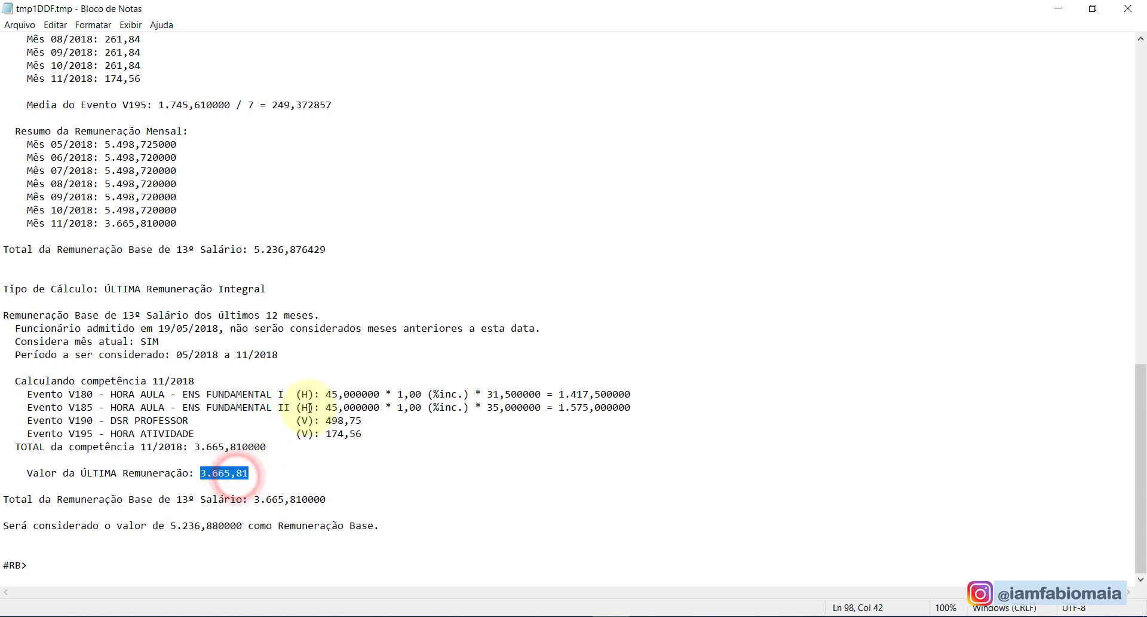
pyautogui.doubleClick(274, 249)
pyautogui.moveTo(380, 525); pyautogui.dragTo(2, 529)
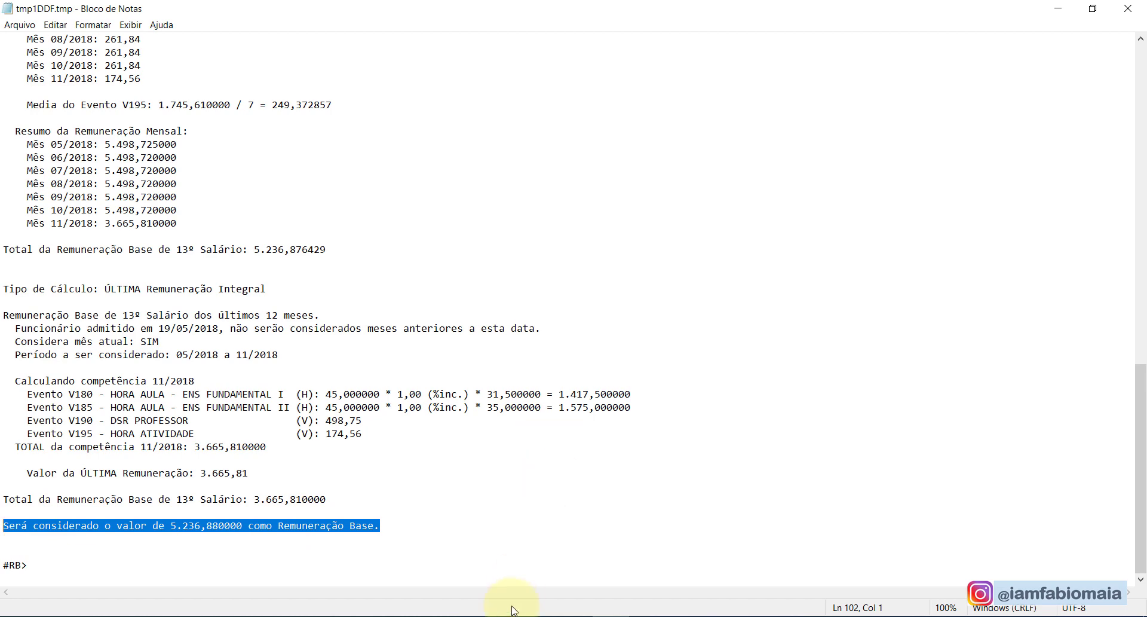
# - Close the finished 13th salary process, check event V855 in the professor's payment envelope and close the envelope
pyautogui.moveTo(520, 606)
pyautogui.click(565, 580)
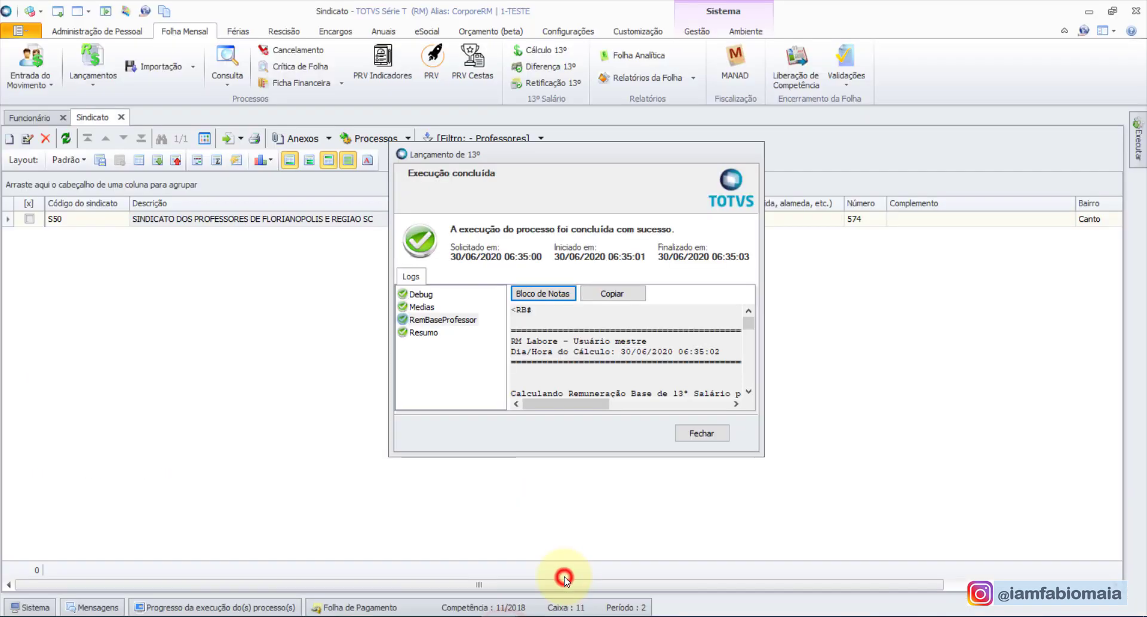
pyautogui.click(702, 433)
pyautogui.click(40, 118)
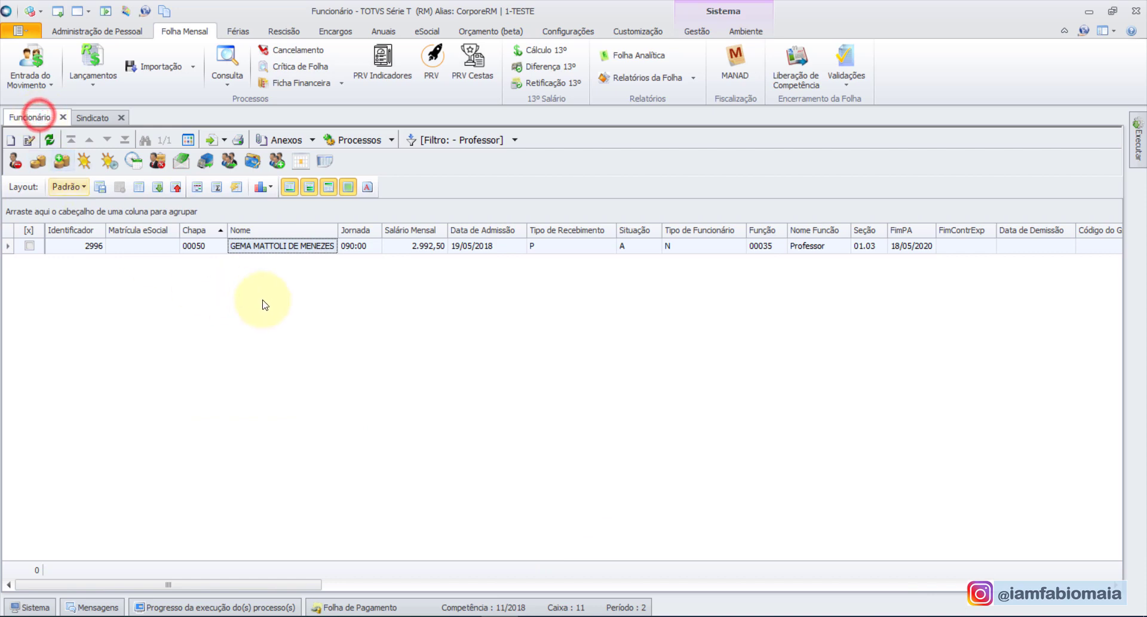
pyautogui.click(180, 161)
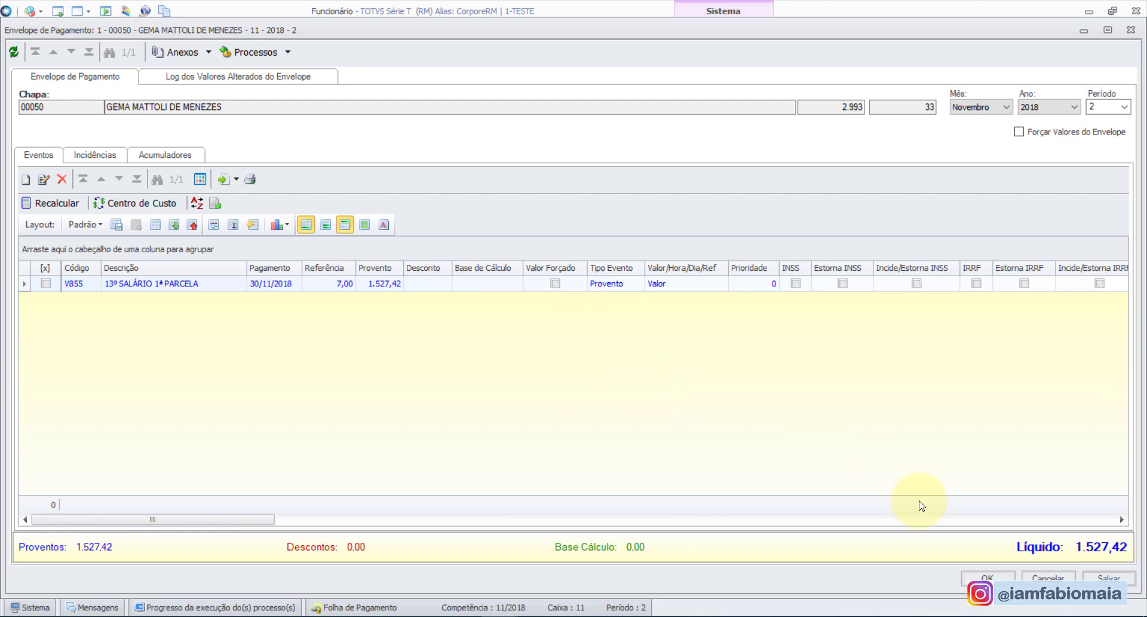
pyautogui.click(989, 577)
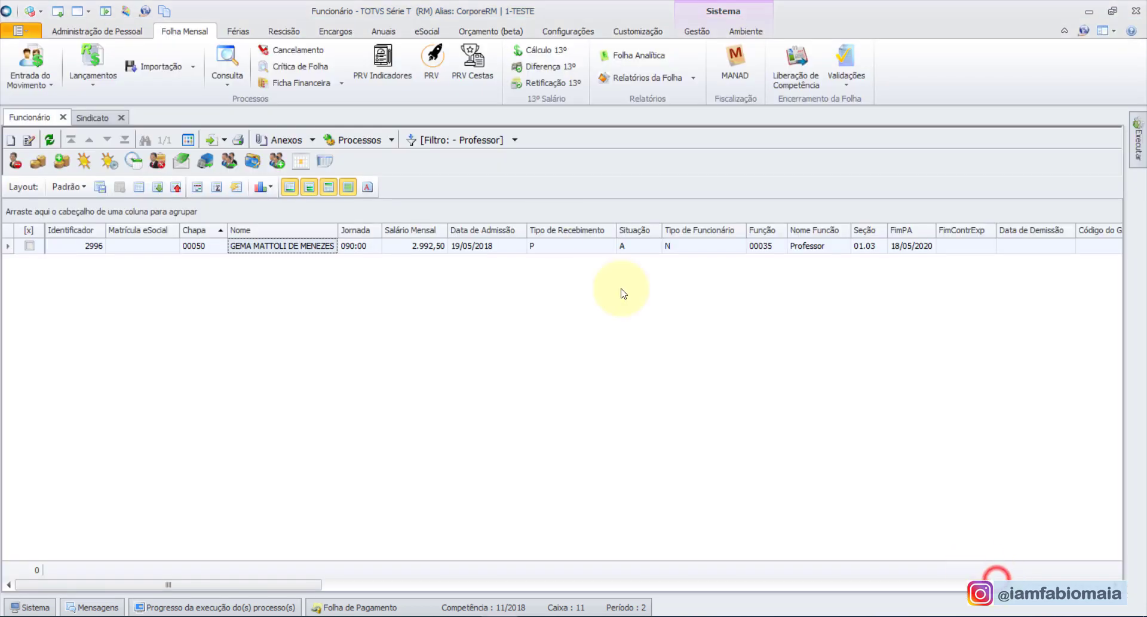
# - Review union S50's base remuneration settings for 13º Salário and close the record
pyautogui.click(96, 117)
pyautogui.doubleClick(150, 220)
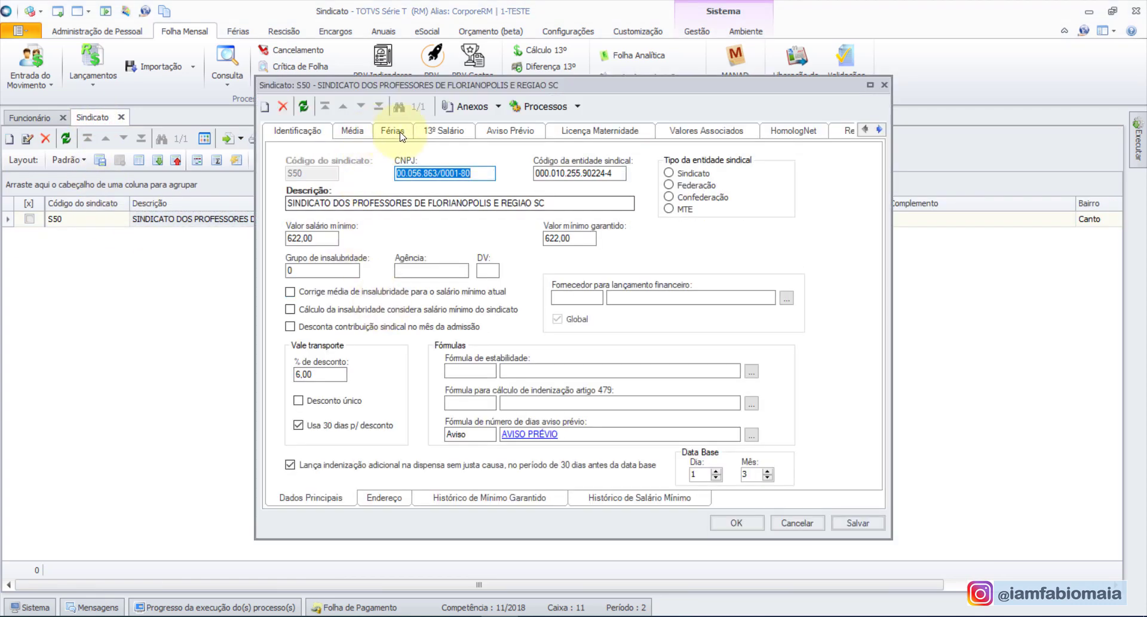
pyautogui.click(840, 130)
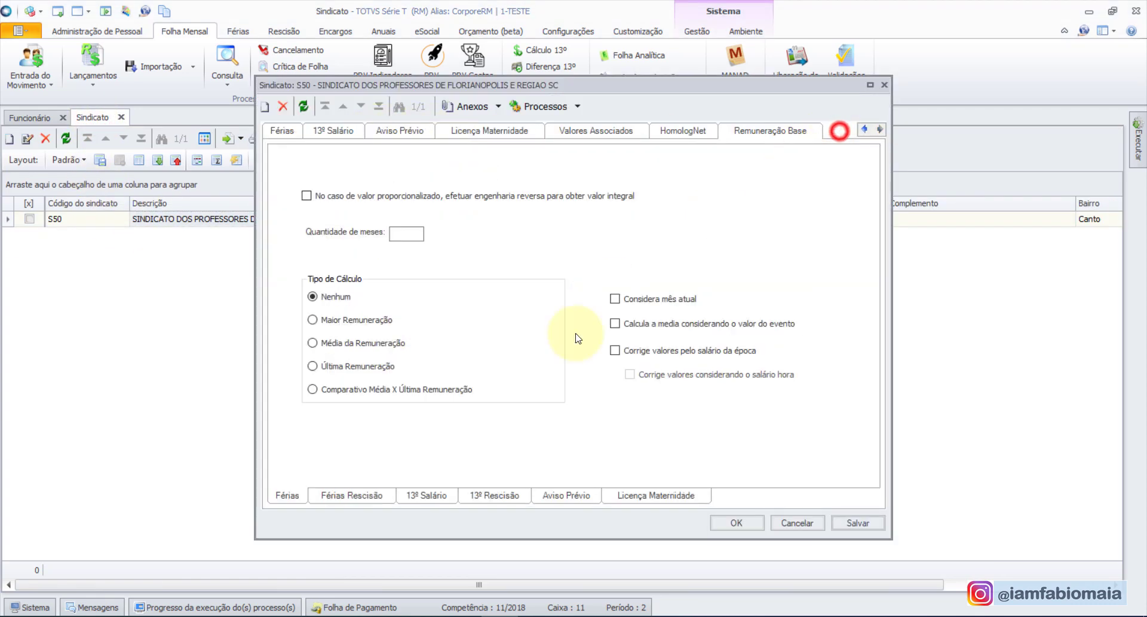
pyautogui.click(435, 503)
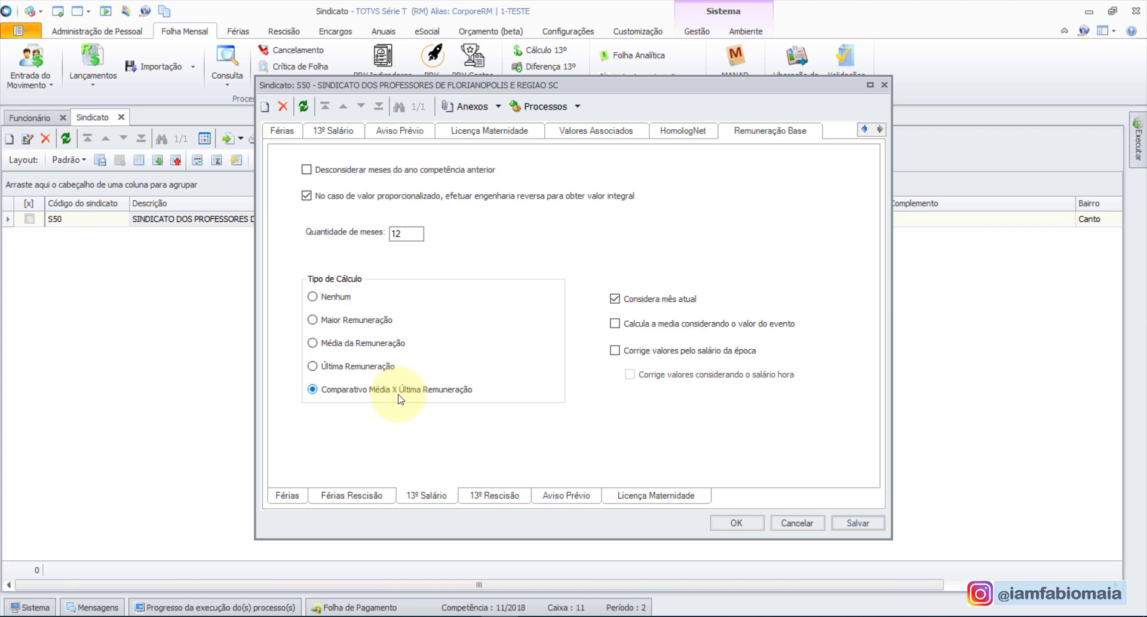
pyautogui.click(737, 523)
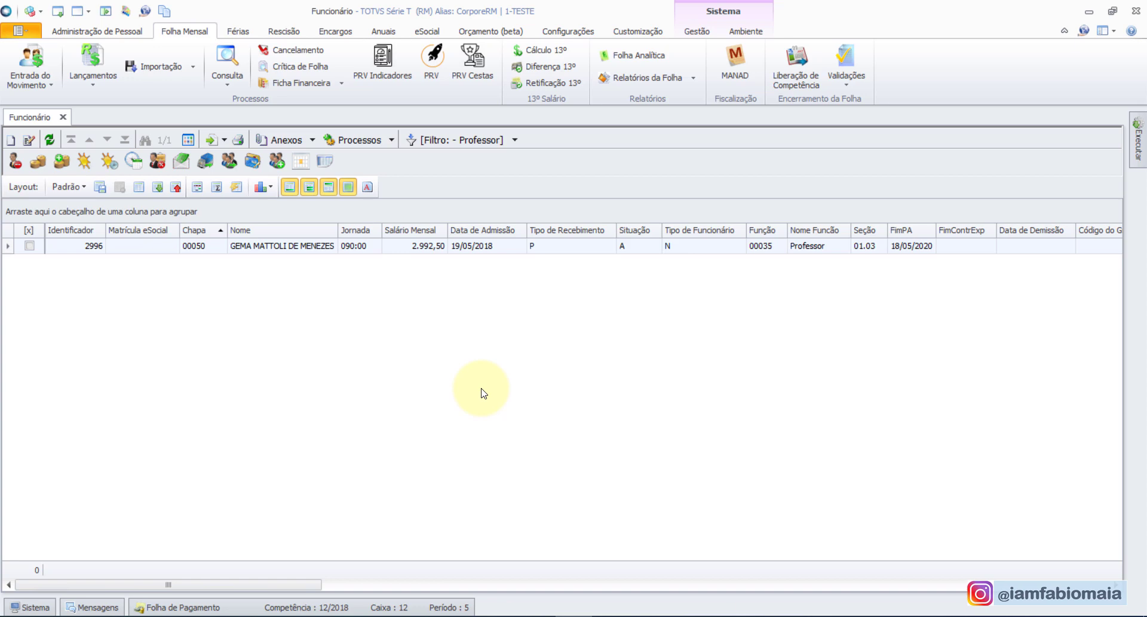
# - Open the union registry filtered by Professores
pyautogui.click(126, 31)
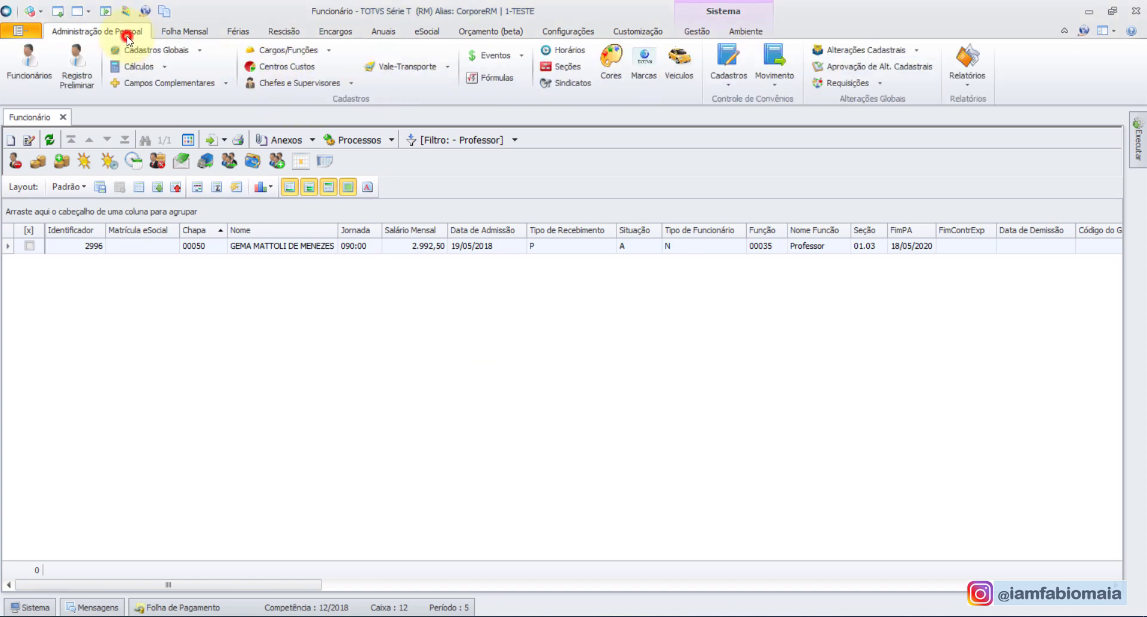
pyautogui.click(565, 83)
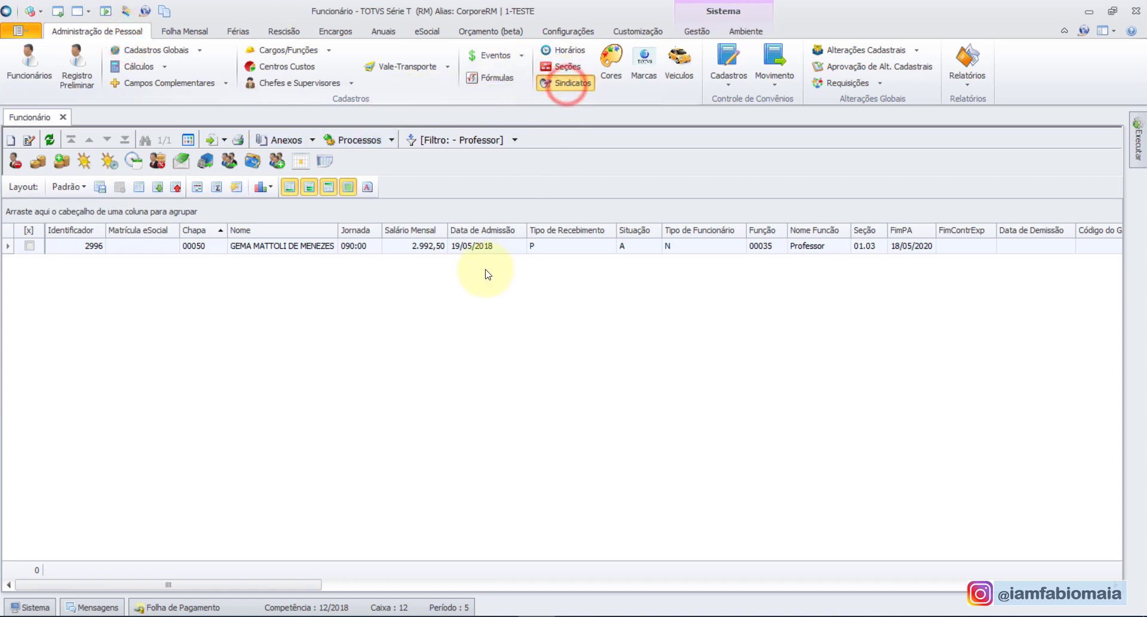
pyautogui.doubleClick(443, 169)
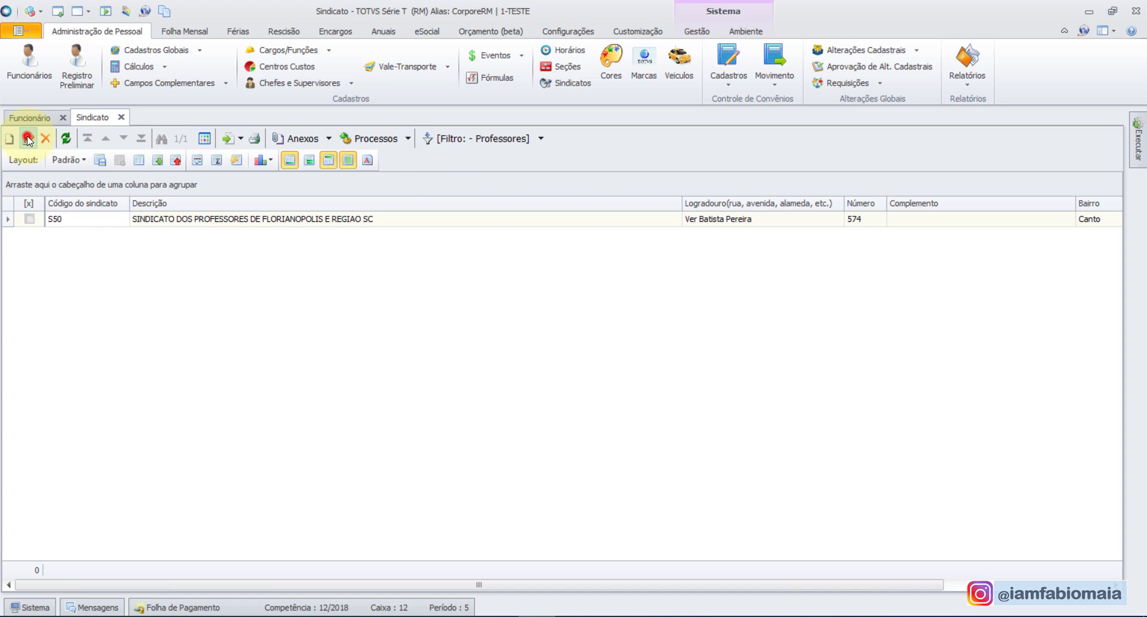
# - In union S50's Remuneração Base for Férias, set Média da Remuneração, enable Considera mês atual, and save the record
pyautogui.click(26, 140)
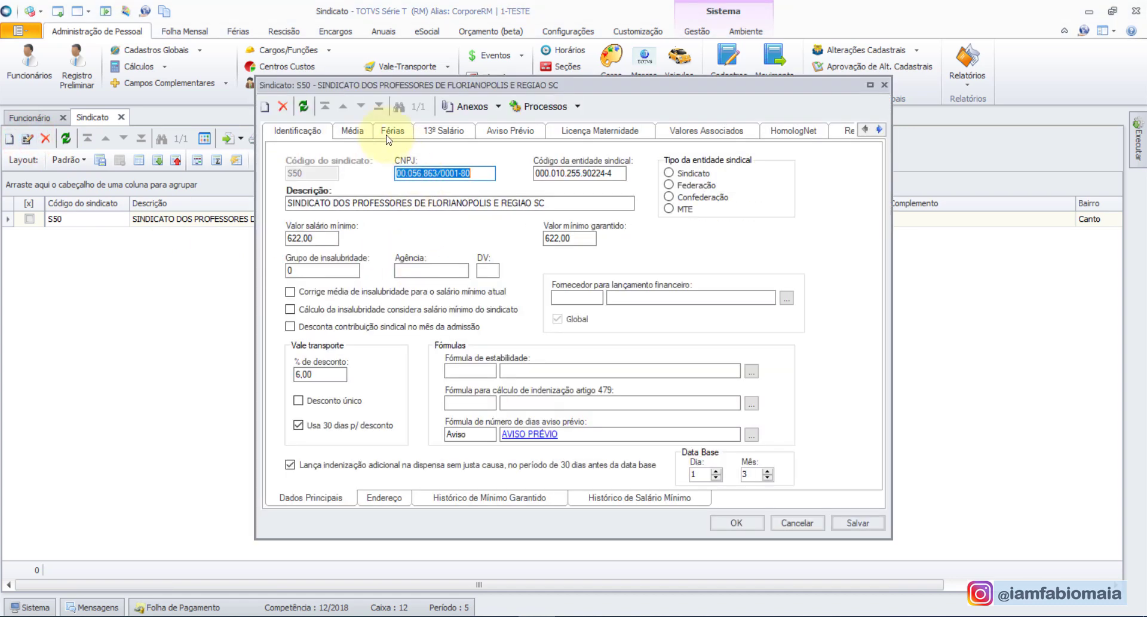
pyautogui.click(839, 135)
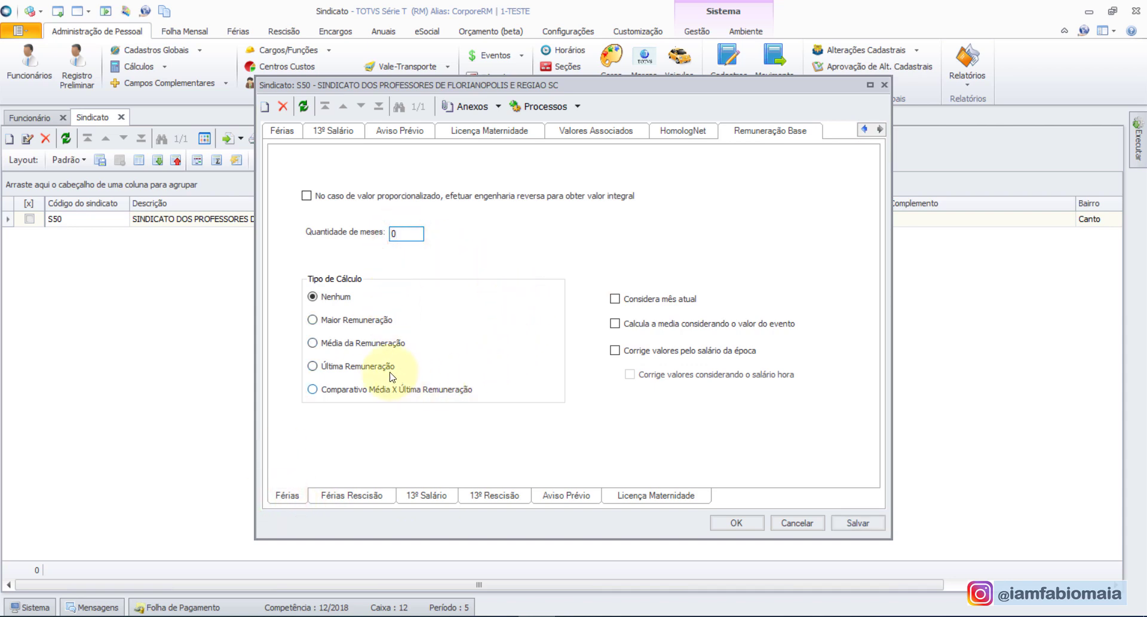
pyautogui.click(365, 346)
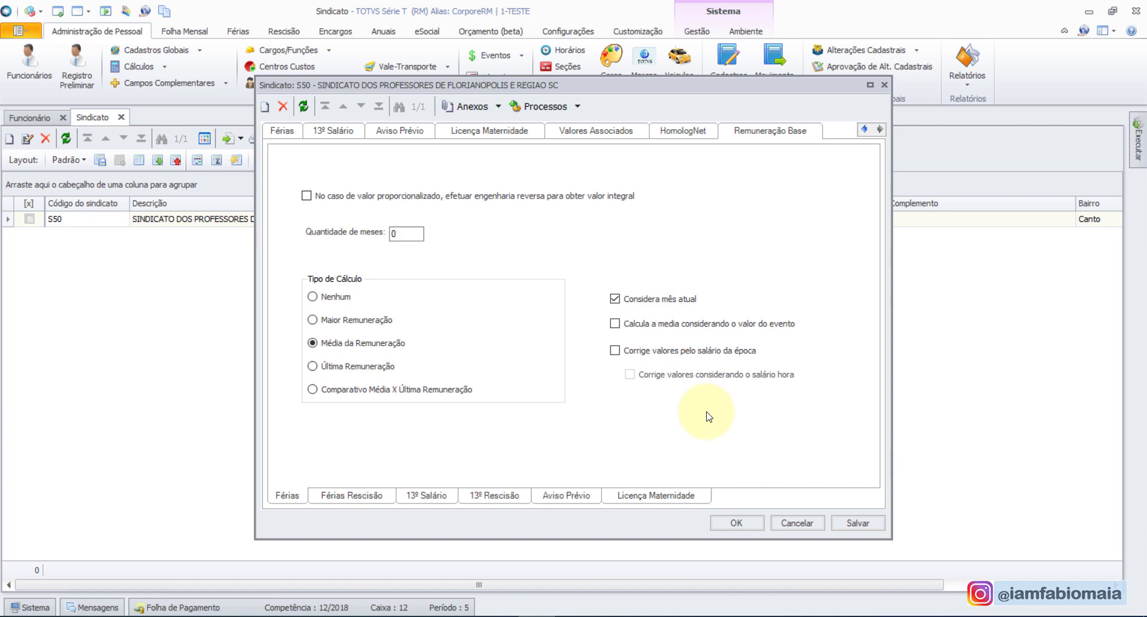
pyautogui.click(858, 522)
pyautogui.click(736, 522)
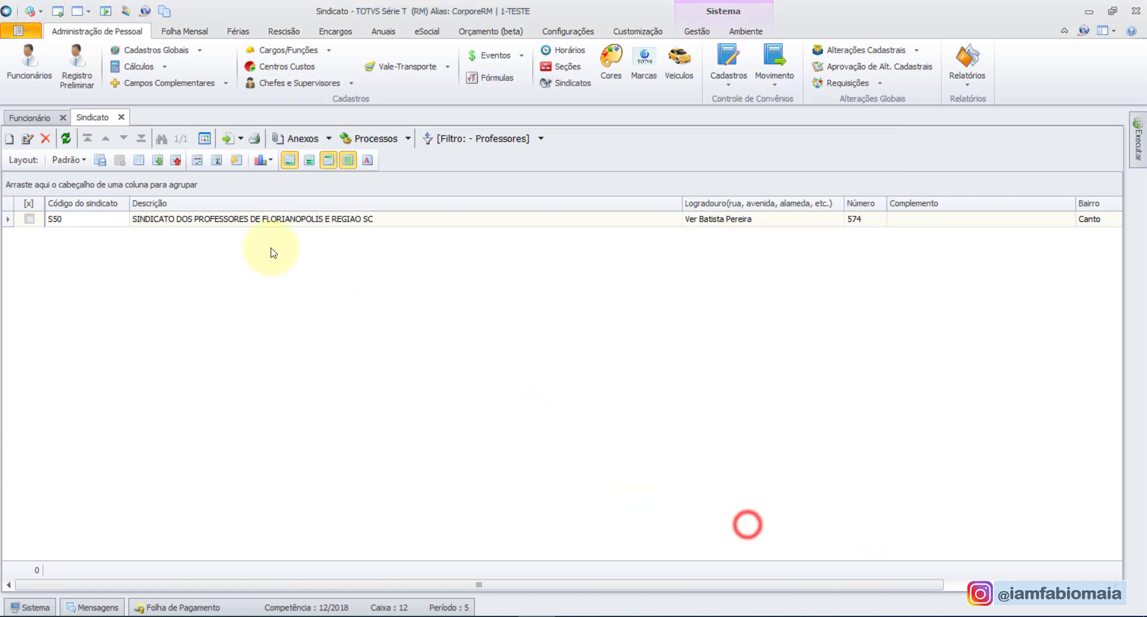
# - Close the union registry and check the professor's payment envelope for December 2018, period 5
pyautogui.click(121, 117)
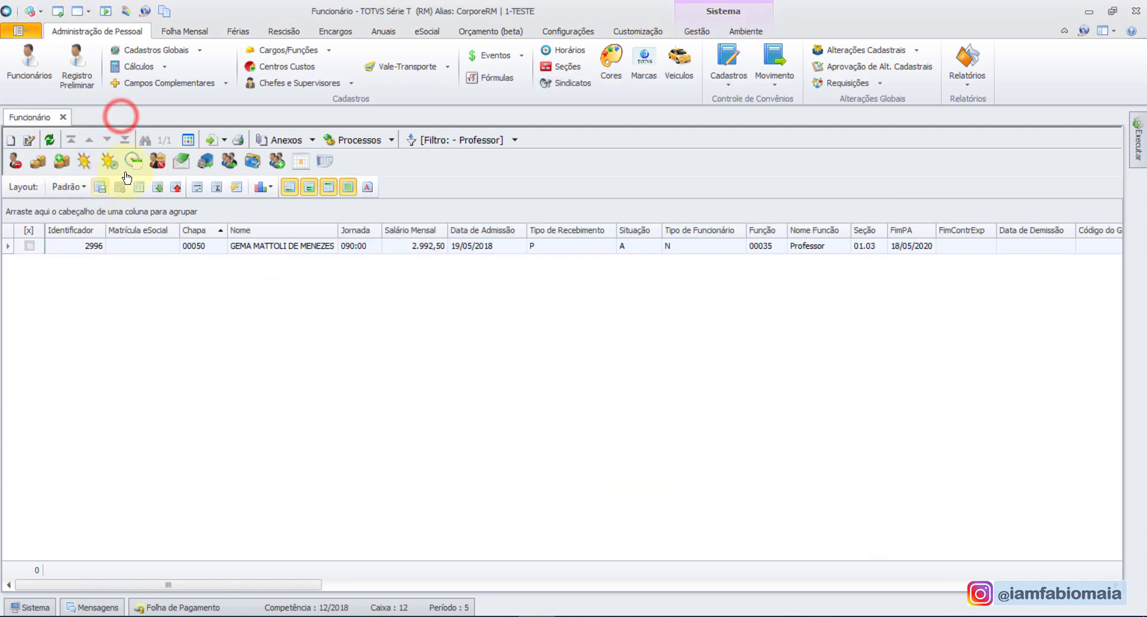
pyautogui.click(181, 160)
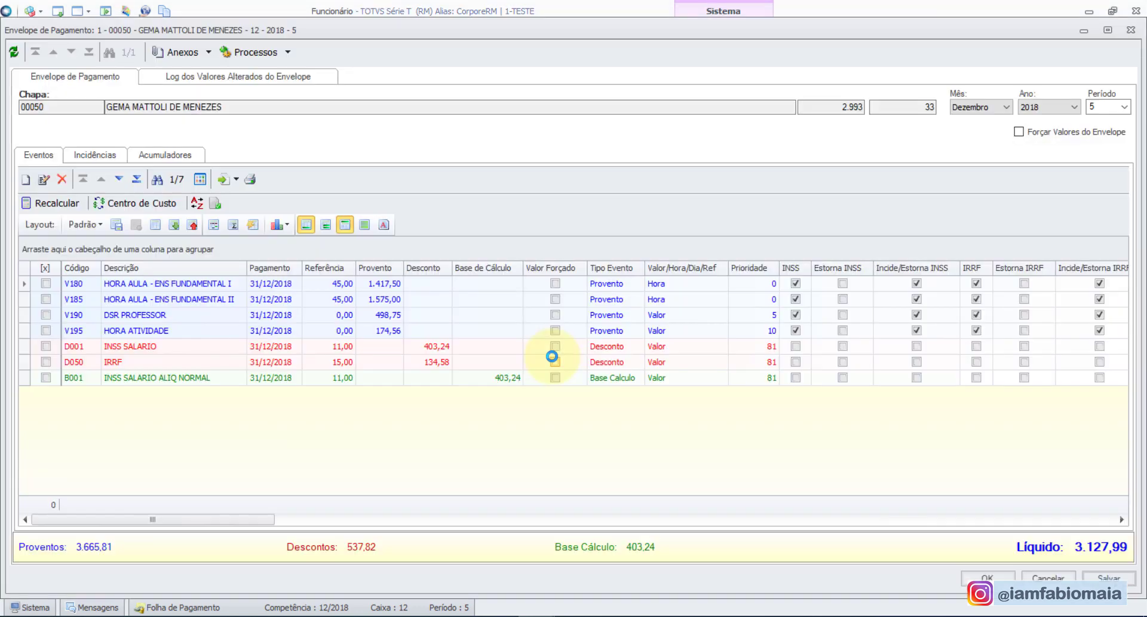
pyautogui.click(973, 577)
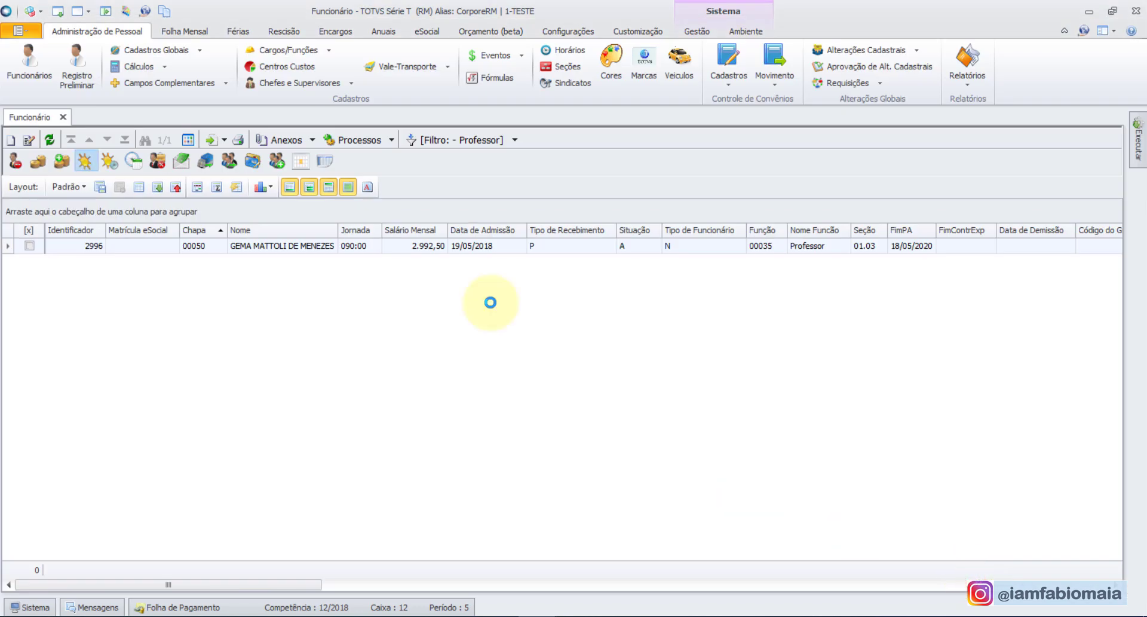
# - Register a vacation period for the professor starting 17/12/2018 with 30 days, confirming the days beyond the balance, and calculate it
pyautogui.click(380, 278)
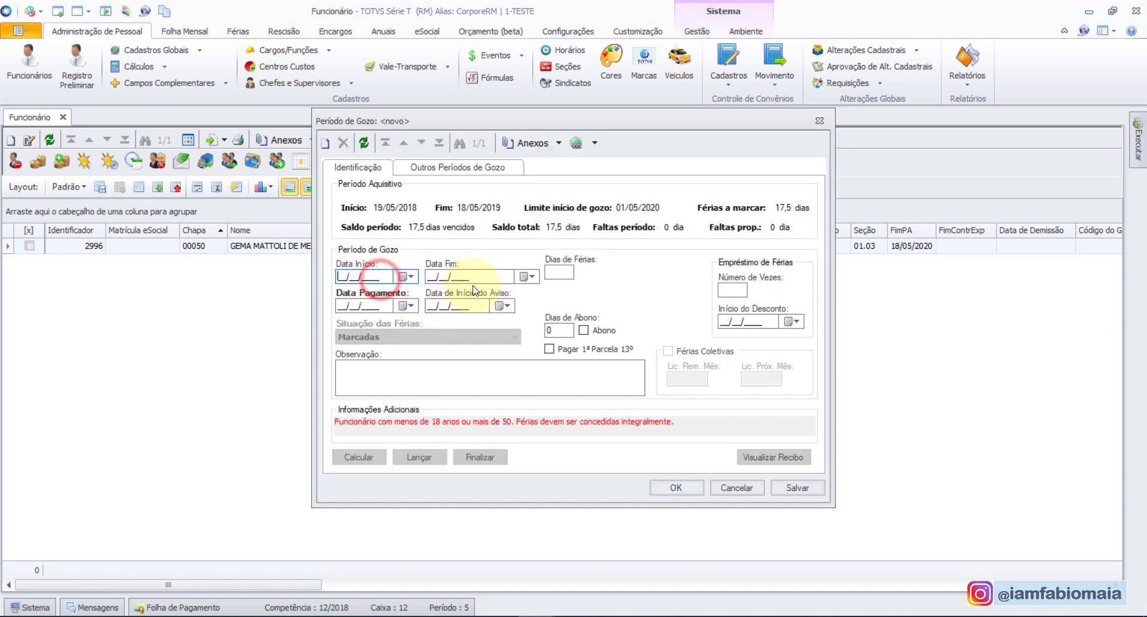
pyautogui.write('17/12/2018')
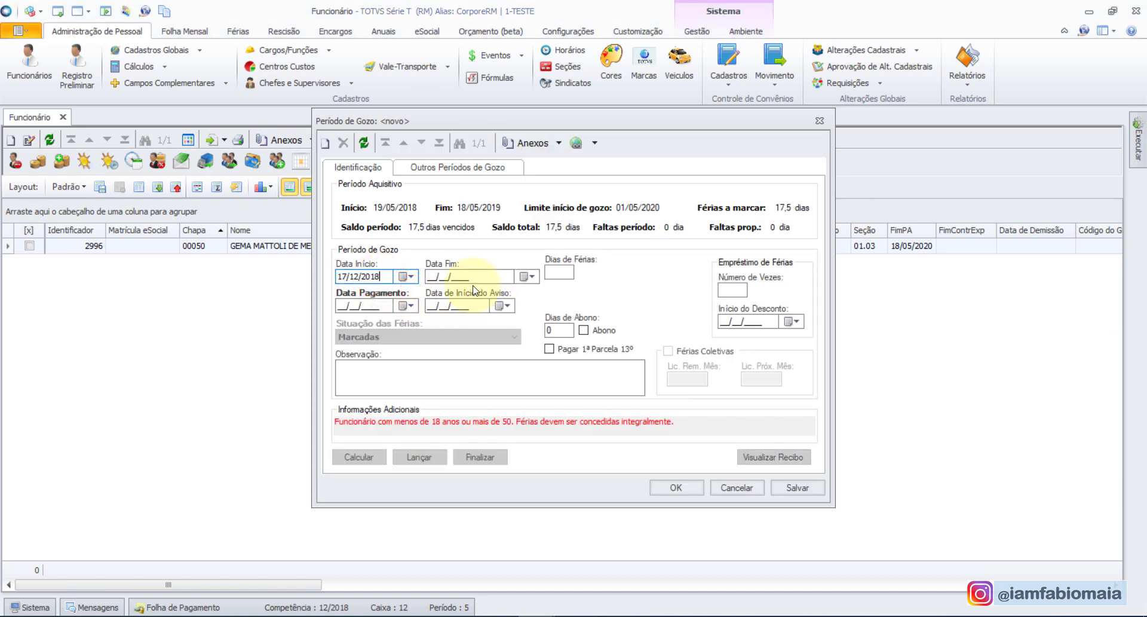
pyautogui.press('Tab')
pyautogui.click(557, 274)
pyautogui.write('30')
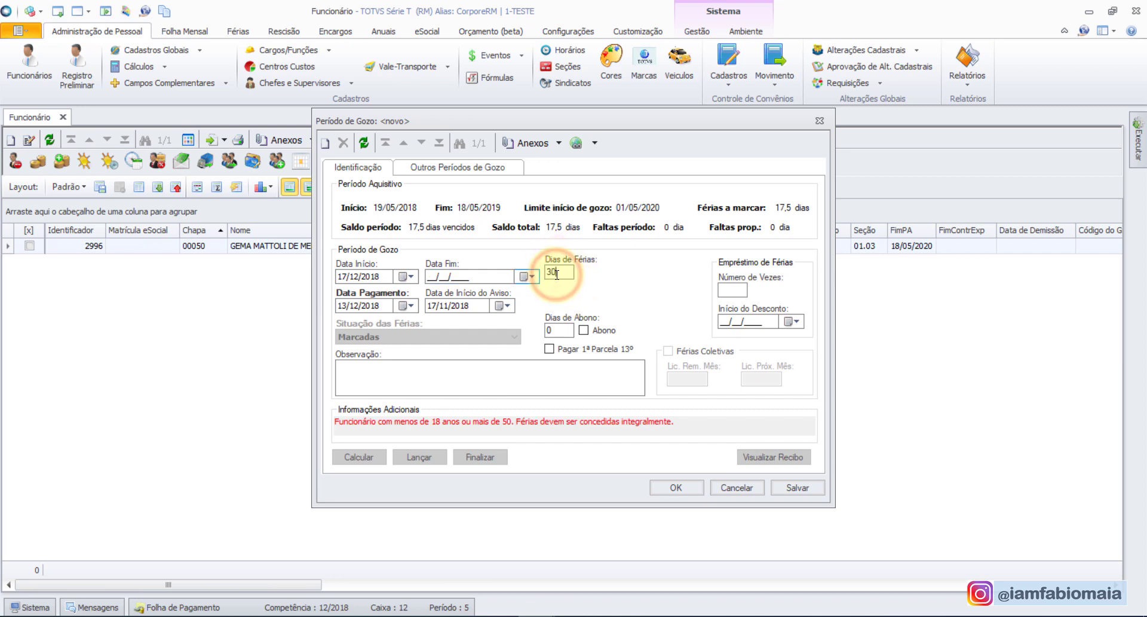
pyautogui.press('Tab')
pyautogui.click(797, 487)
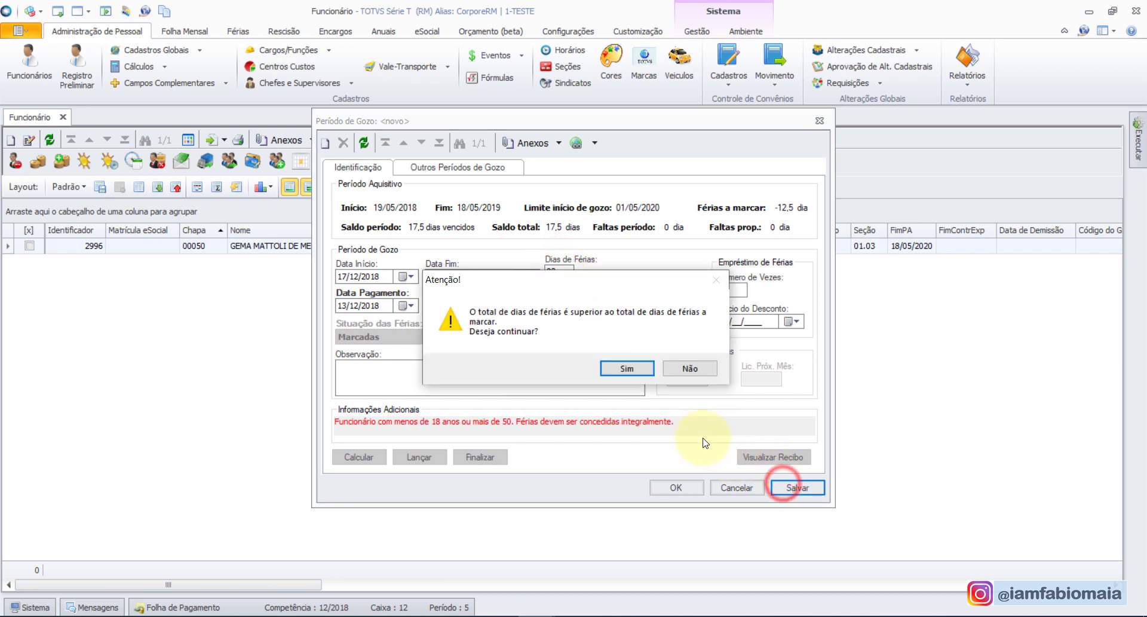
pyautogui.click(636, 374)
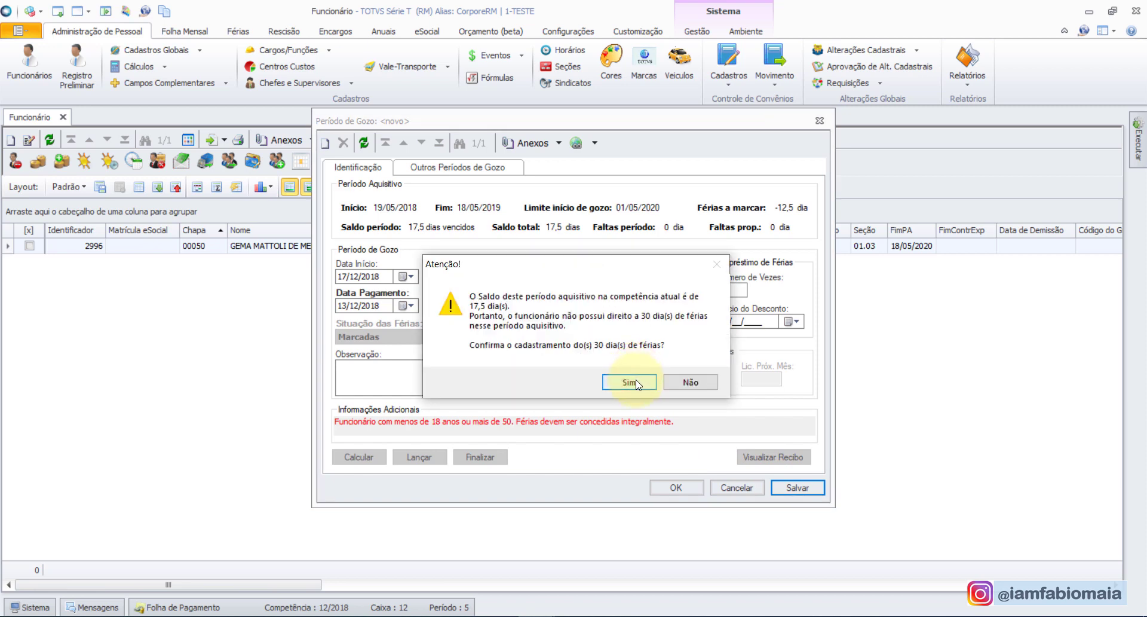
pyautogui.click(630, 382)
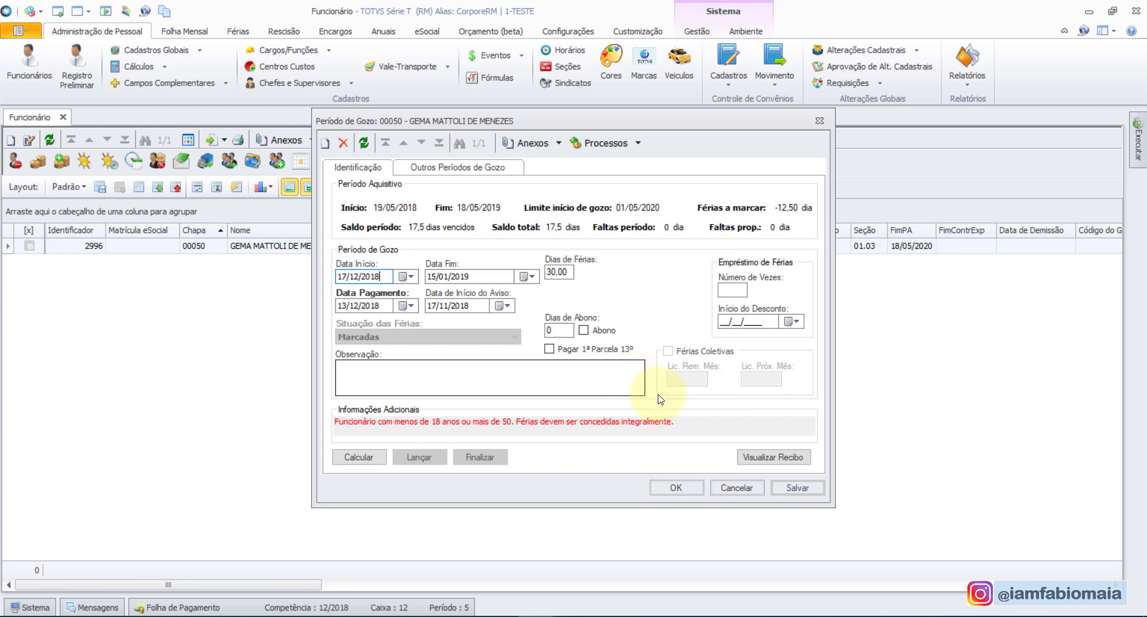
pyautogui.click(359, 456)
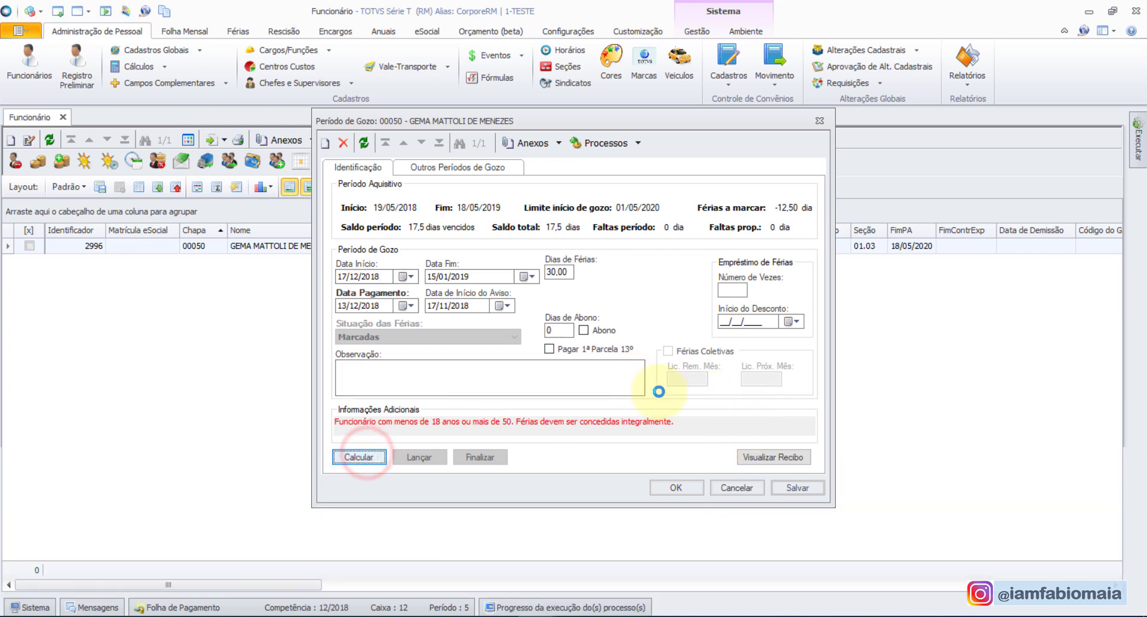
# - View the vacation receipt and open its Log de Rem.Base in Notepad
pyautogui.click(763, 456)
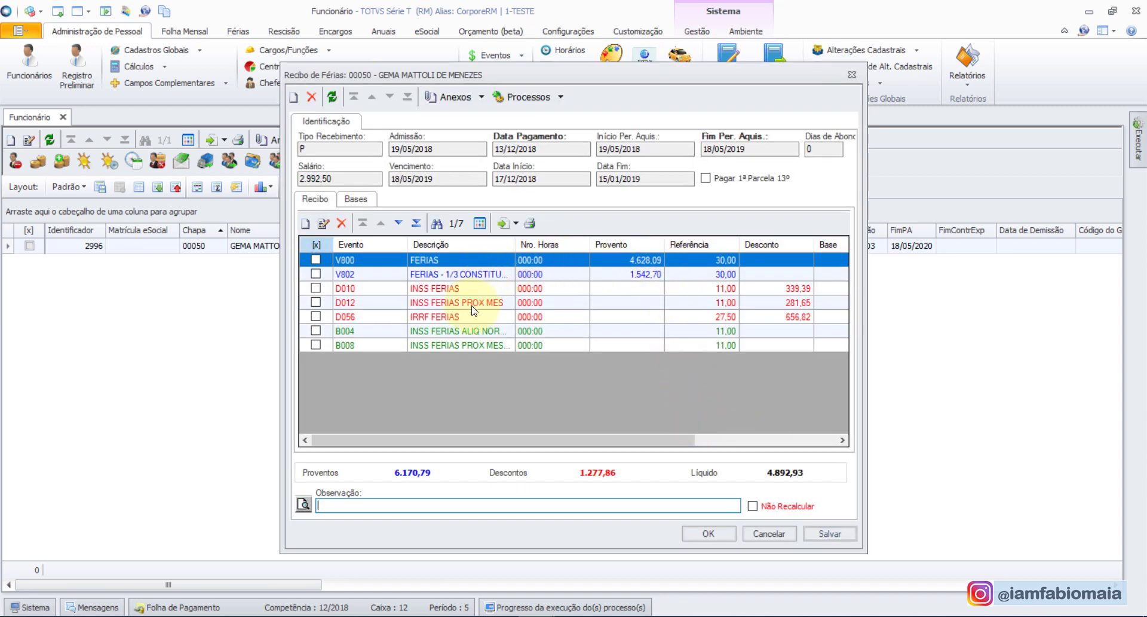
pyautogui.click(303, 505)
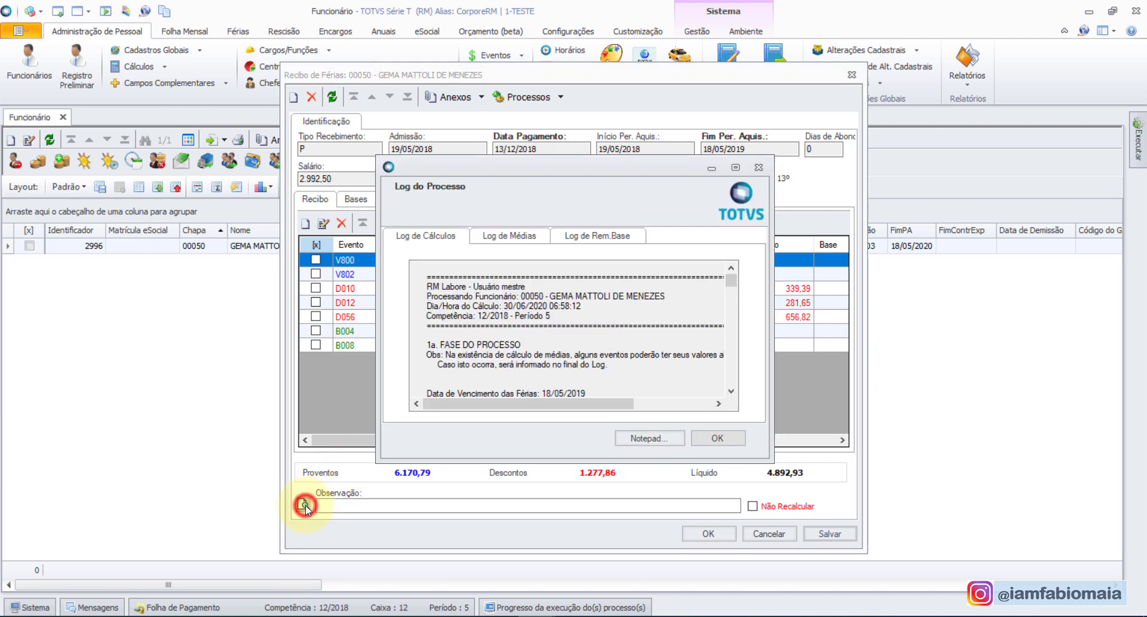
pyautogui.click(589, 241)
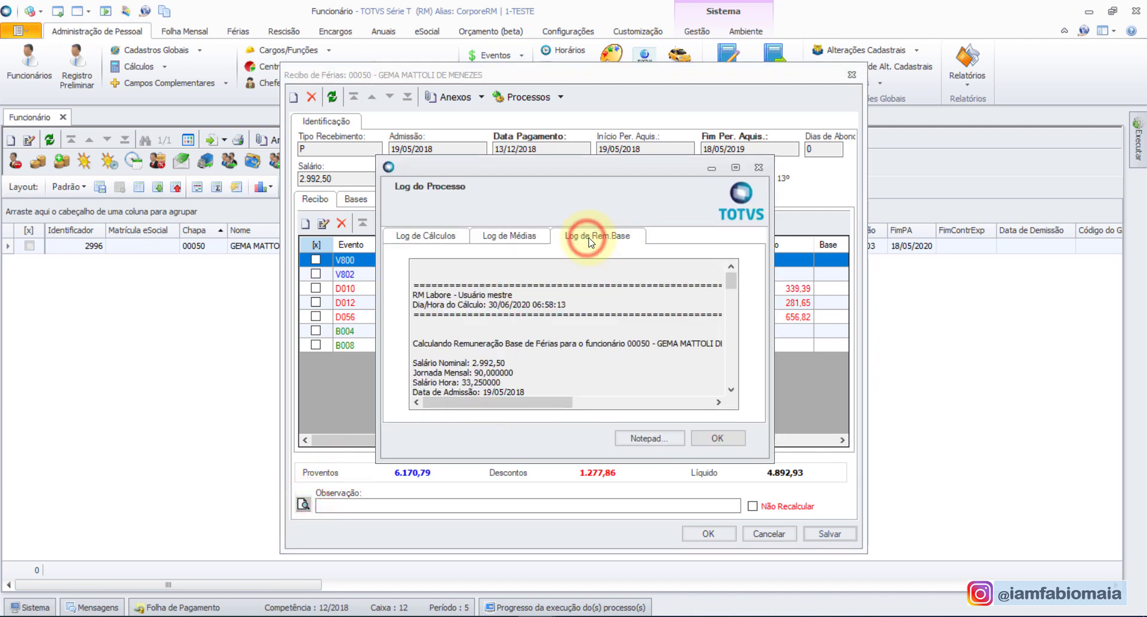
pyautogui.click(647, 438)
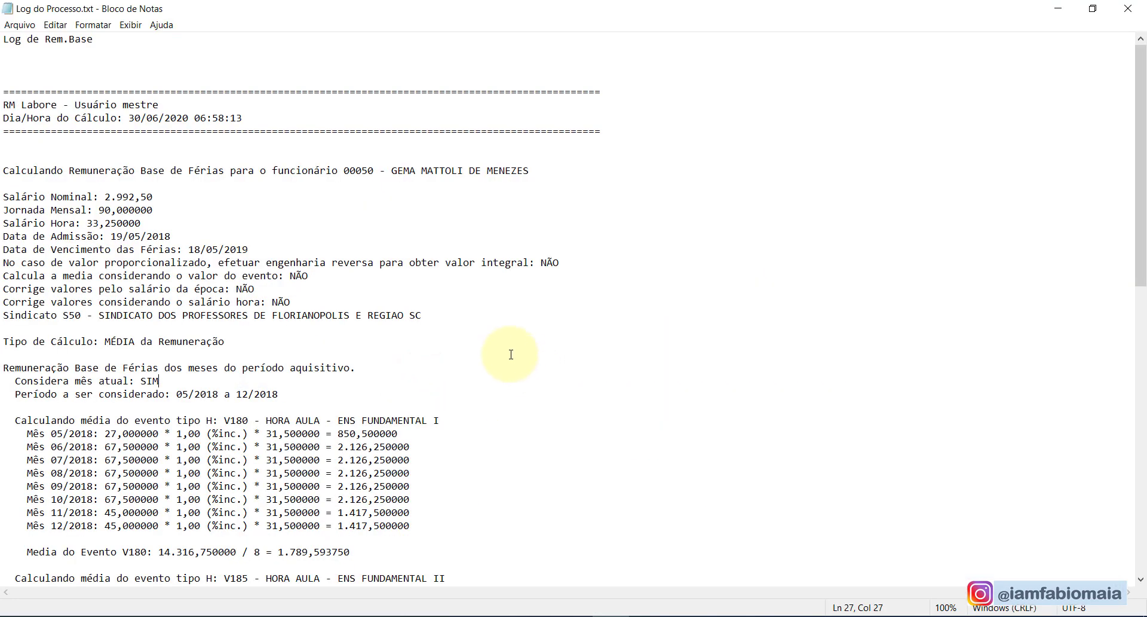
# - Examine the monthly event averages in the log and highlight the Total da Remuneração Base de Férias line
pyautogui.scroll(-3, 511, 354)
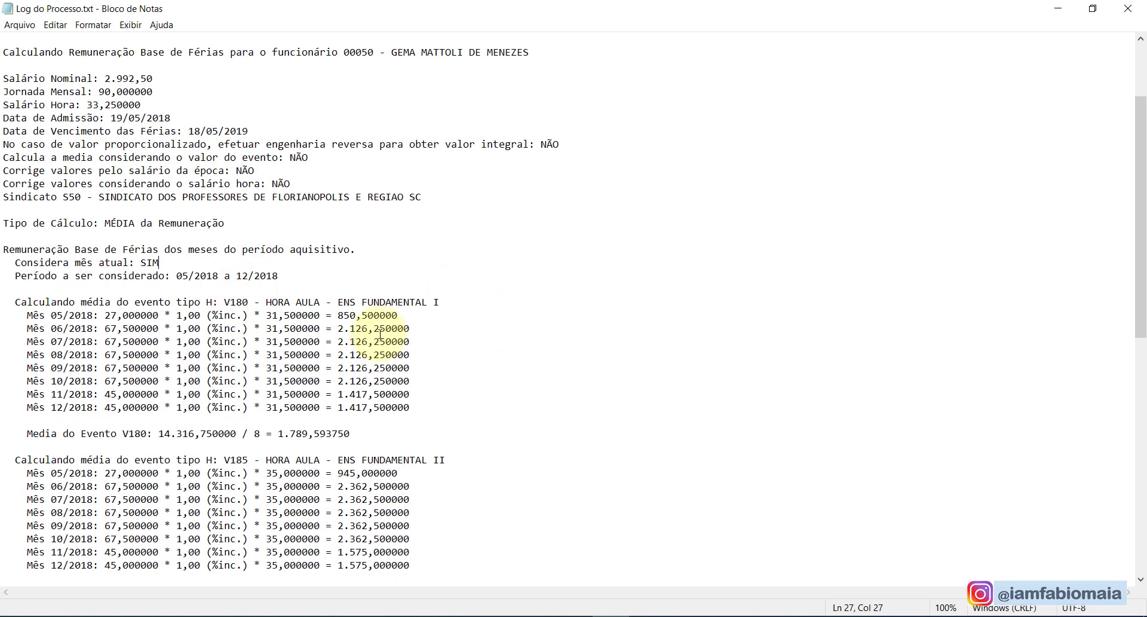
pyautogui.scroll(-4, 475, 314)
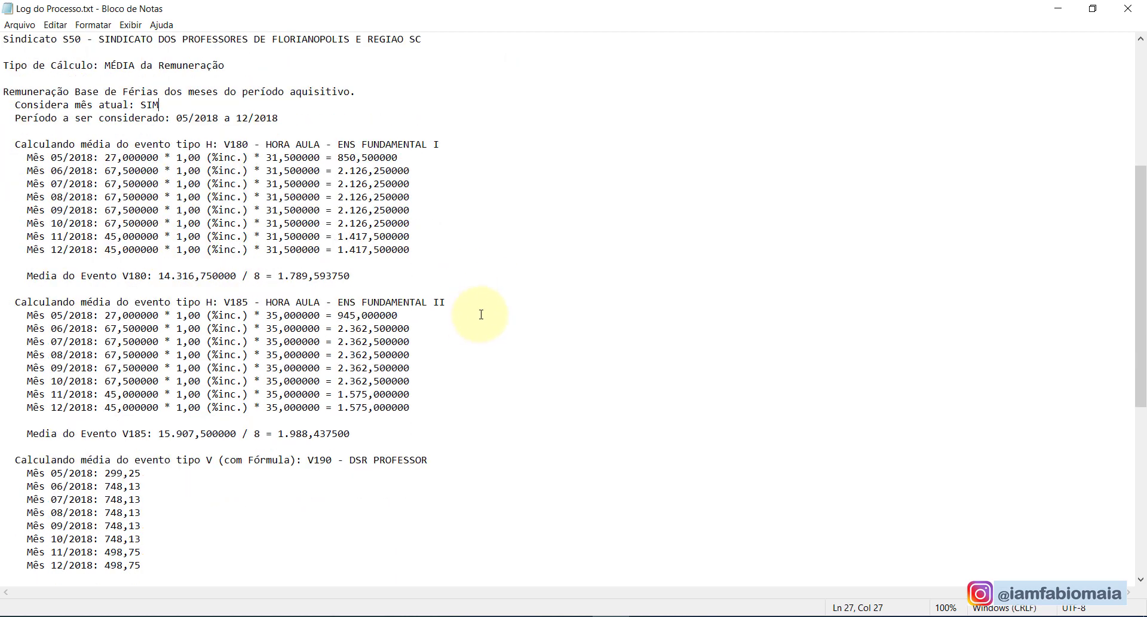
pyautogui.scroll(-10, 515, 308)
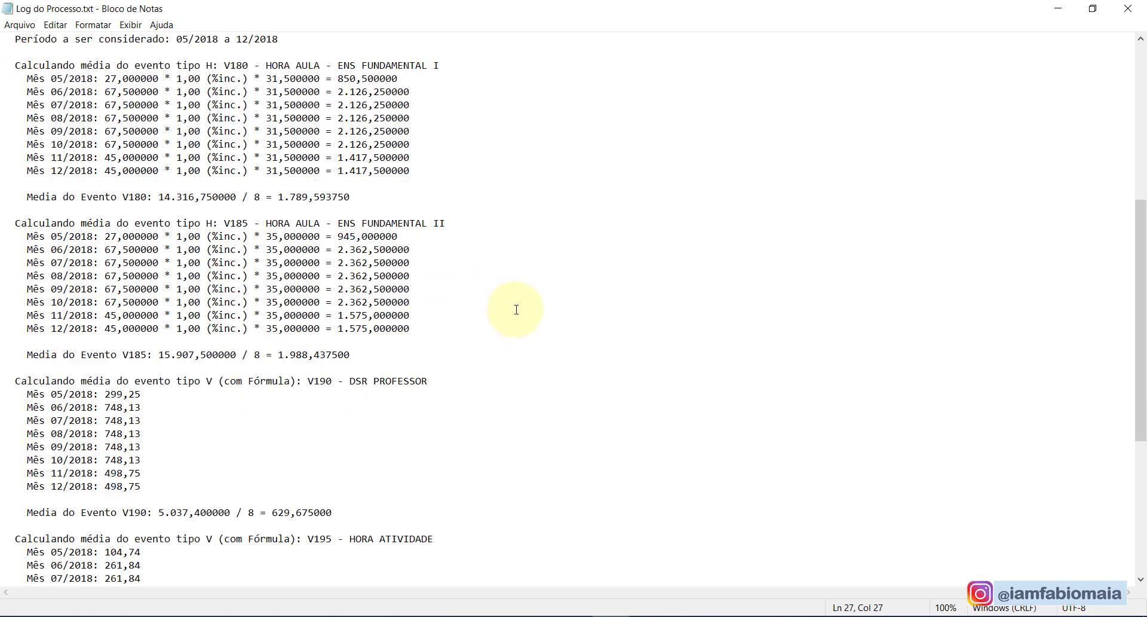
pyautogui.moveTo(310, 526); pyautogui.dragTo(3, 526)
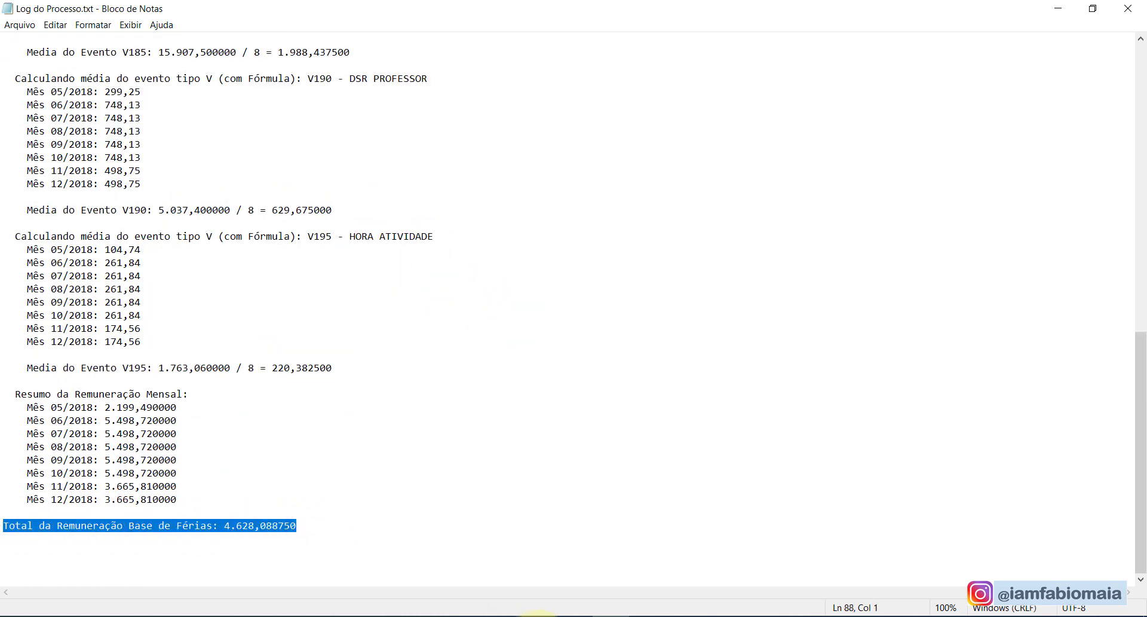
# - Return to the vacation receipt, close the process log and check the FERIAS event amount
pyautogui.moveTo(538, 614)
pyautogui.click(616, 568)
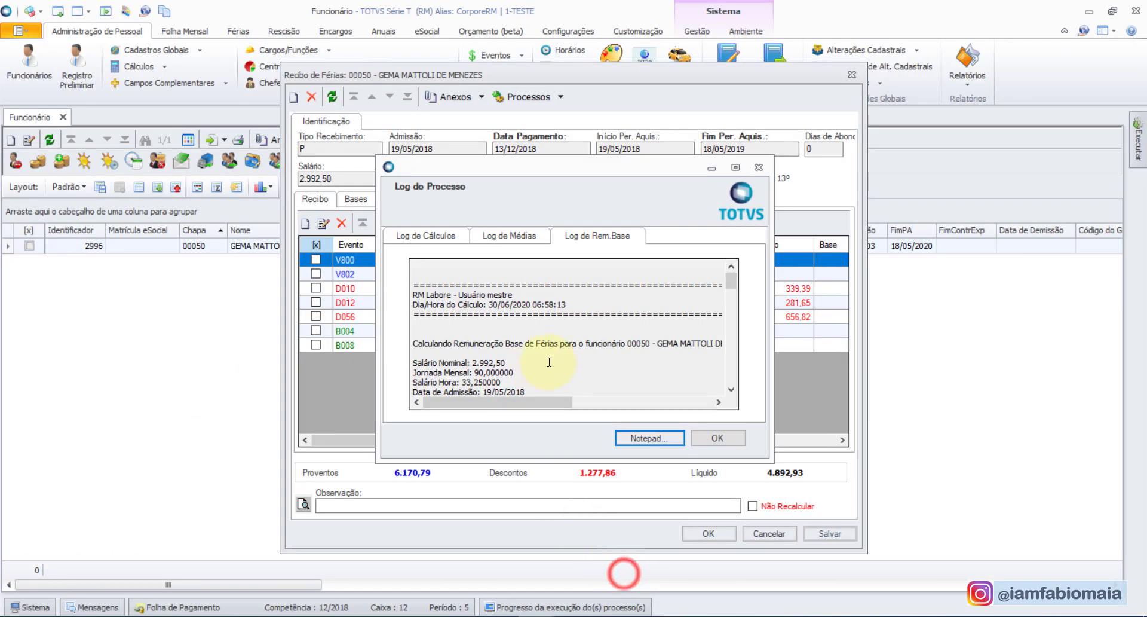
pyautogui.click(705, 439)
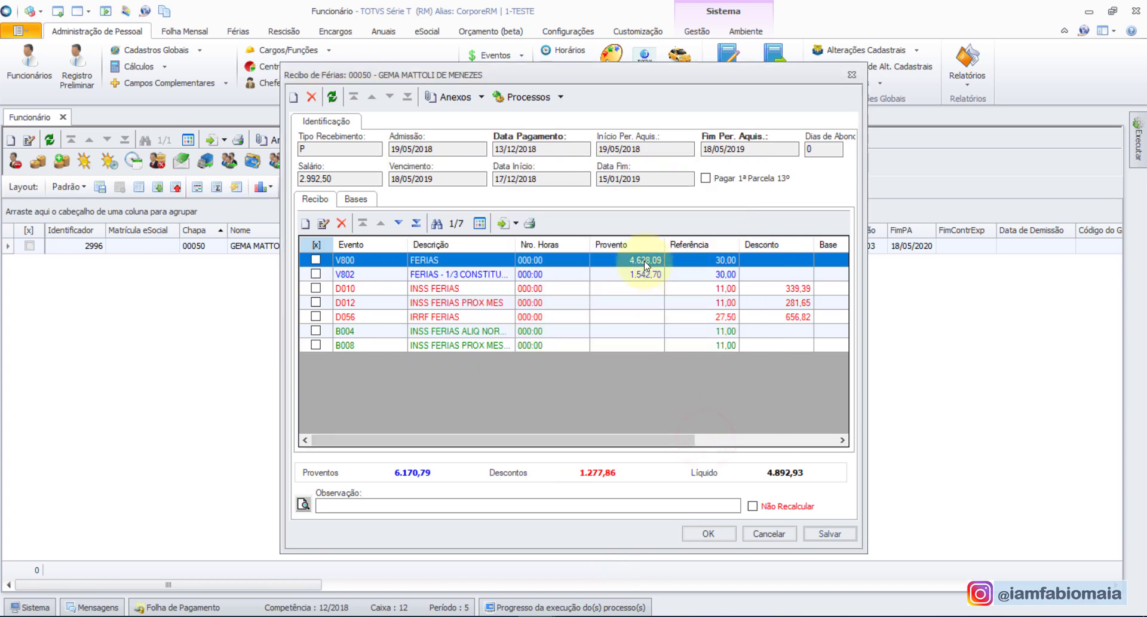
# - Switch back to the Notepad log and highlight the Mês 05/2018 line of event V180 to compare it with the following months
pyautogui.click(610, 614)
pyautogui.click(248, 442)
pyautogui.scroll(17, 248, 443)
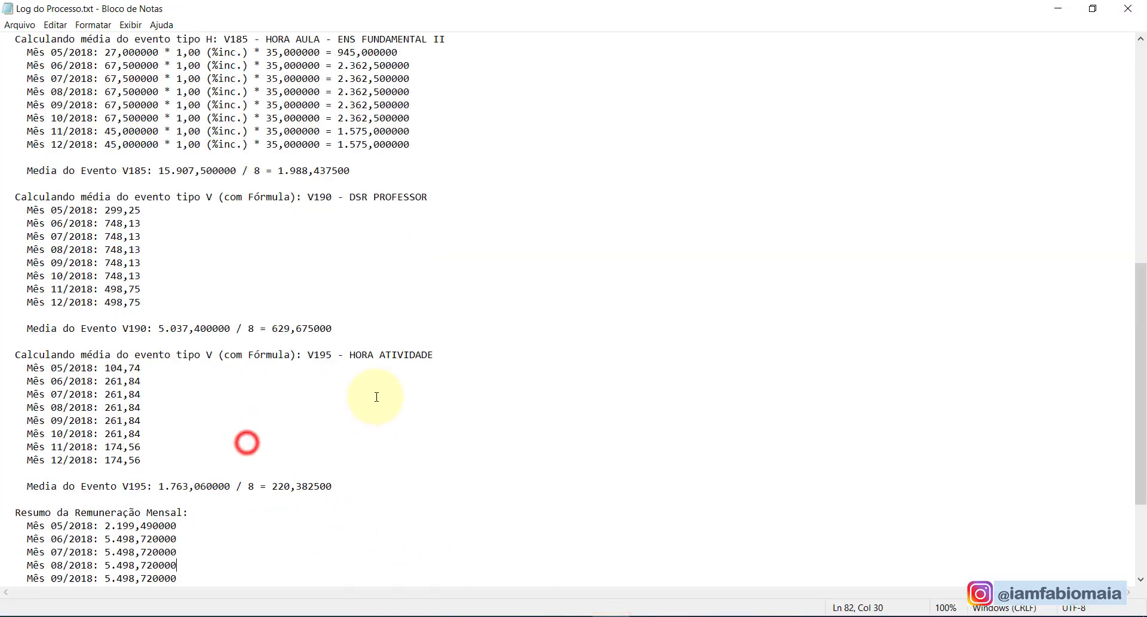
pyautogui.click(429, 432)
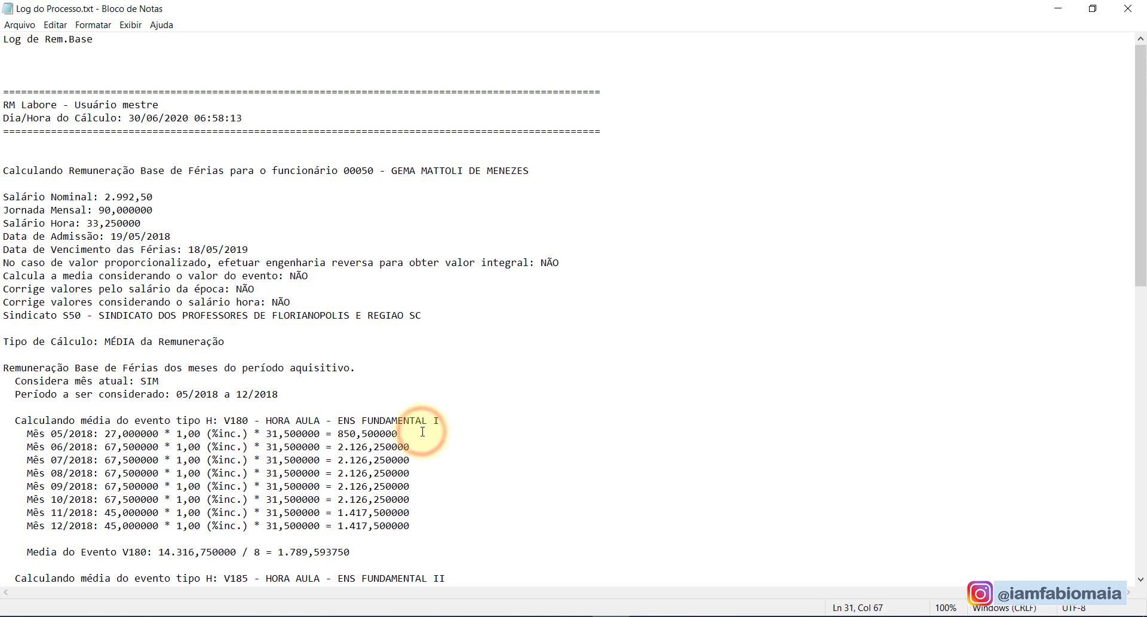
pyautogui.hotkey('shift', 'Home')
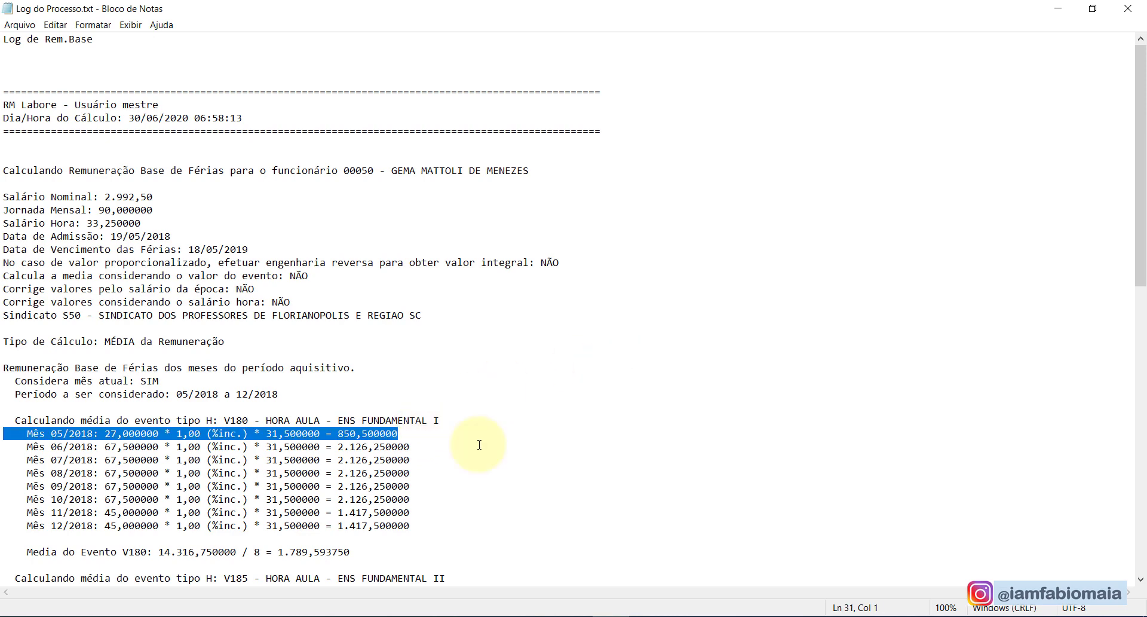
pyautogui.click(415, 446)
# - Switch back to the payroll application, and close the vacation receipt and the vacation period record
pyautogui.moveTo(526, 614)
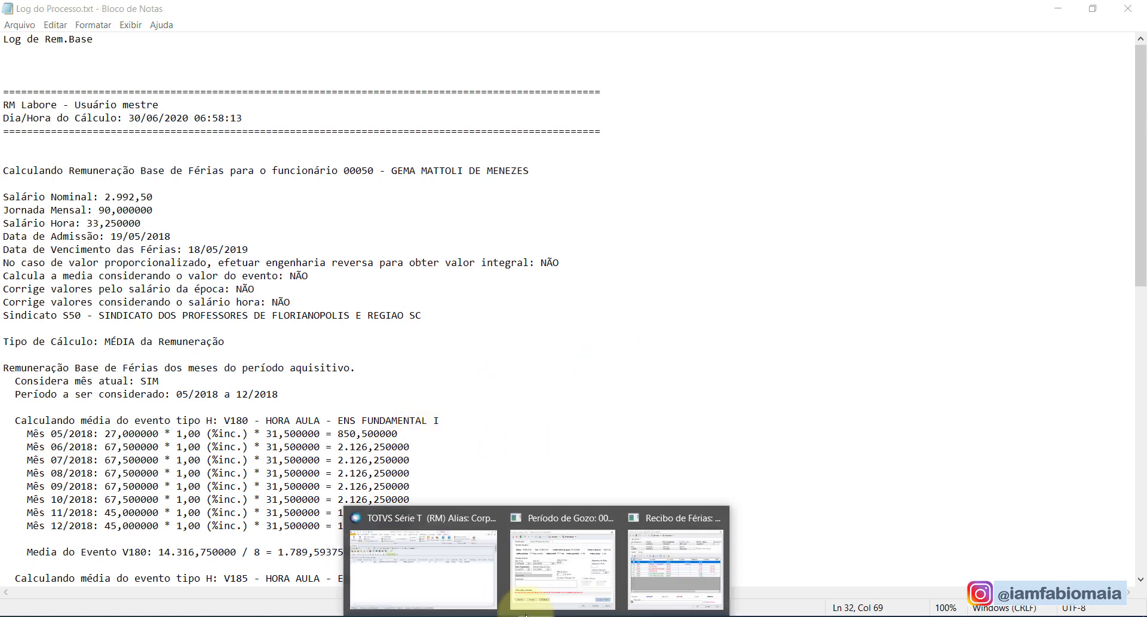
pyautogui.click(661, 562)
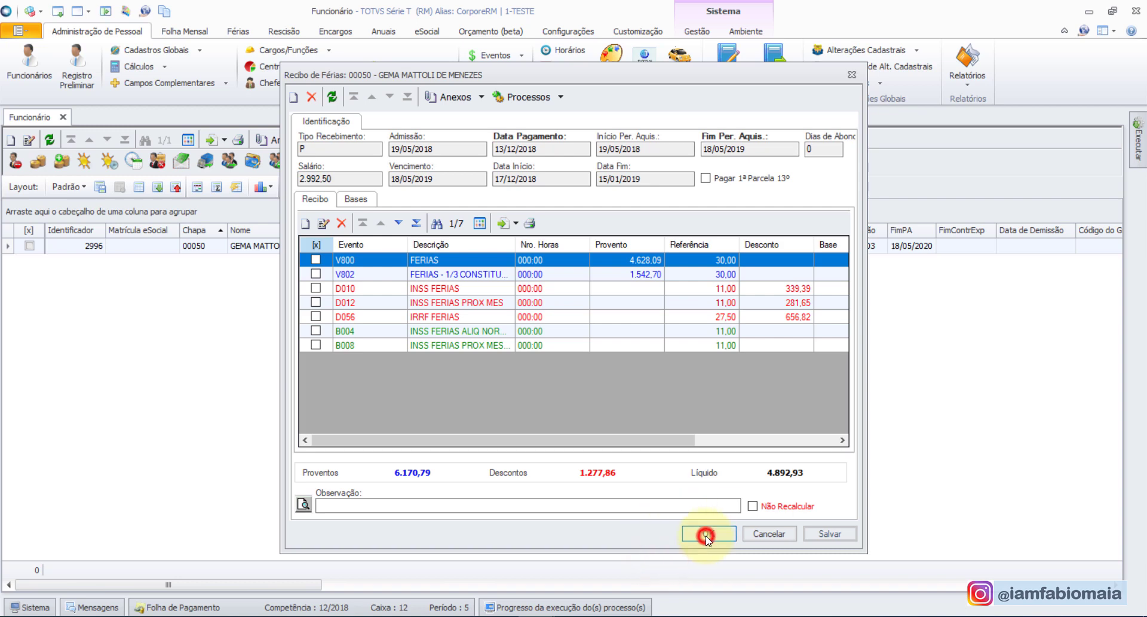
pyautogui.click(707, 534)
pyautogui.click(674, 487)
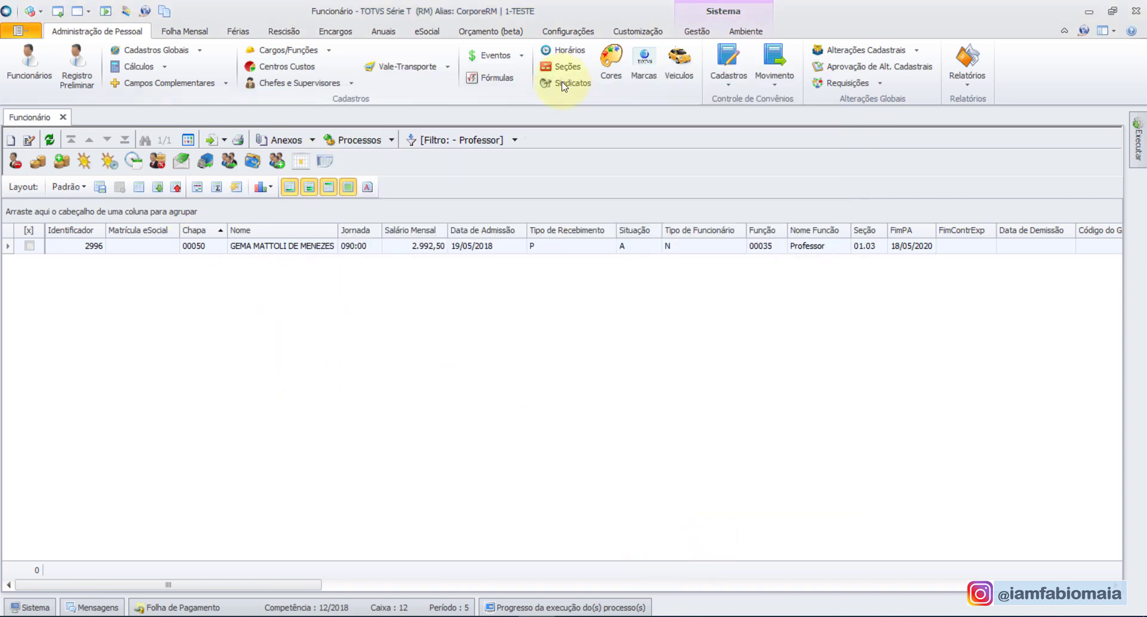
# - In union S50's Férias base remuneration, enable reverse engineering of proportional values to obtain the full value, save, and return to the employee list
pyautogui.click(562, 84)
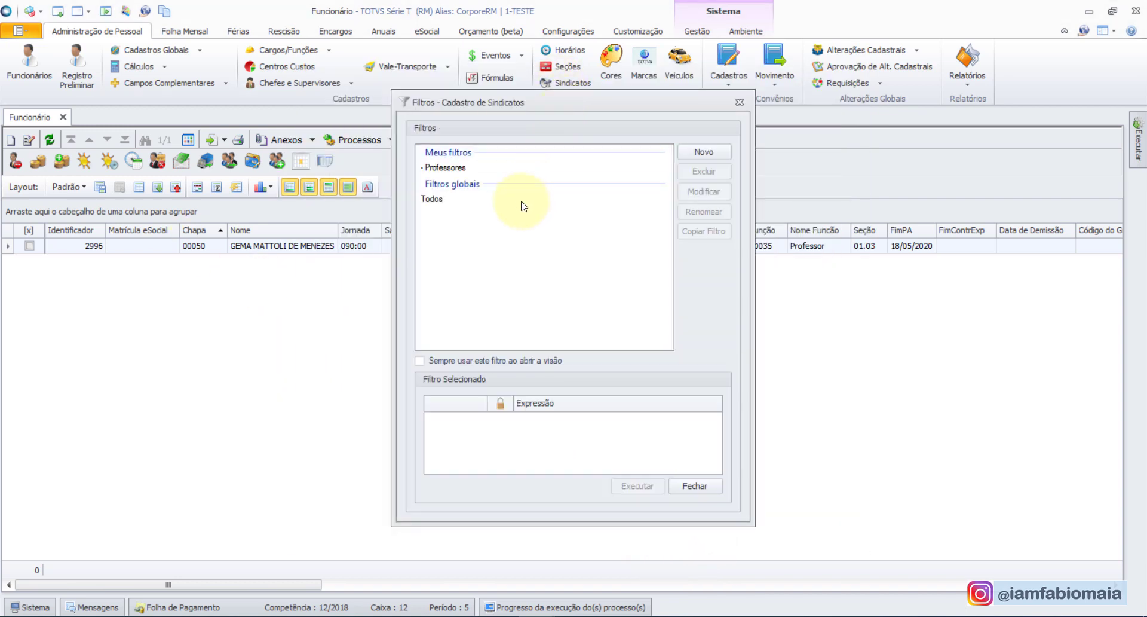
pyautogui.doubleClick(453, 167)
pyautogui.doubleClick(266, 219)
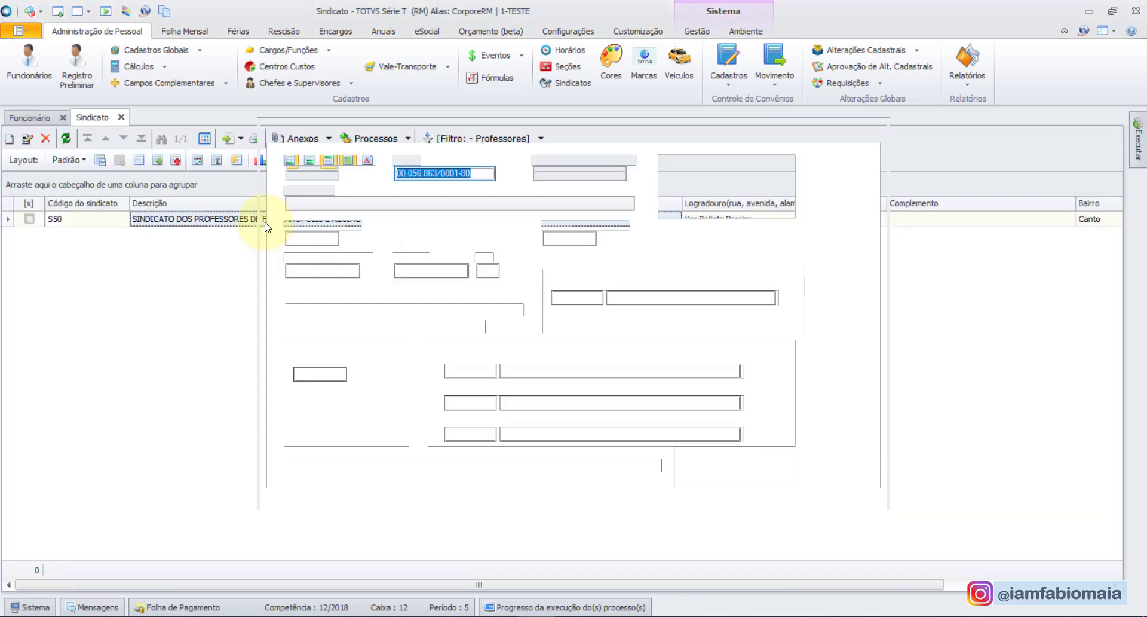
pyautogui.click(846, 131)
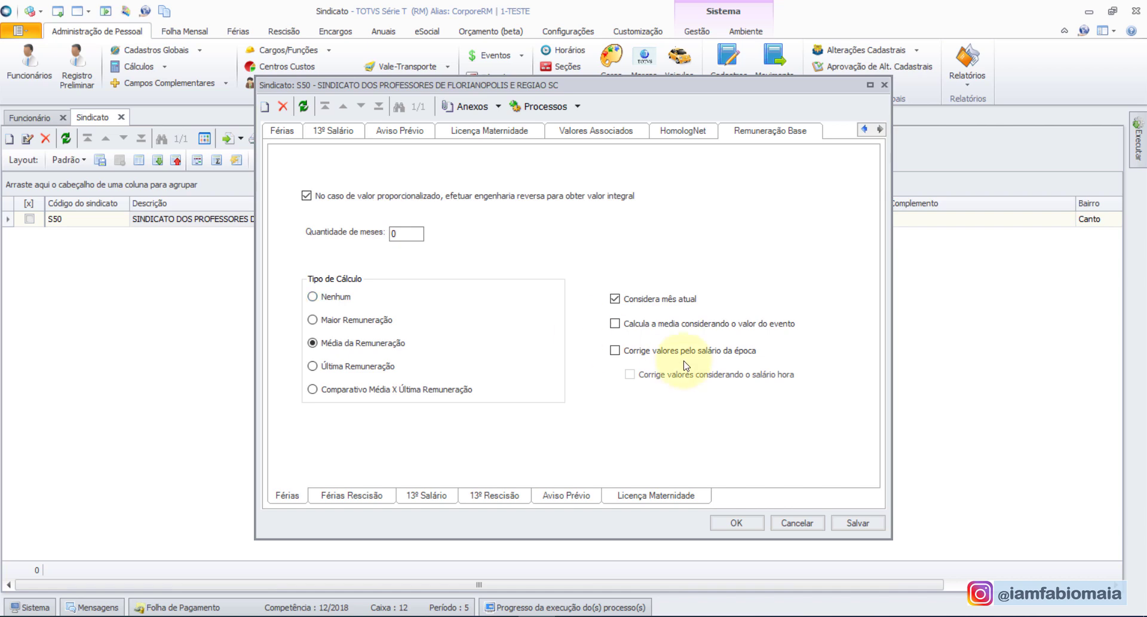
pyautogui.click(866, 524)
pyautogui.click(740, 523)
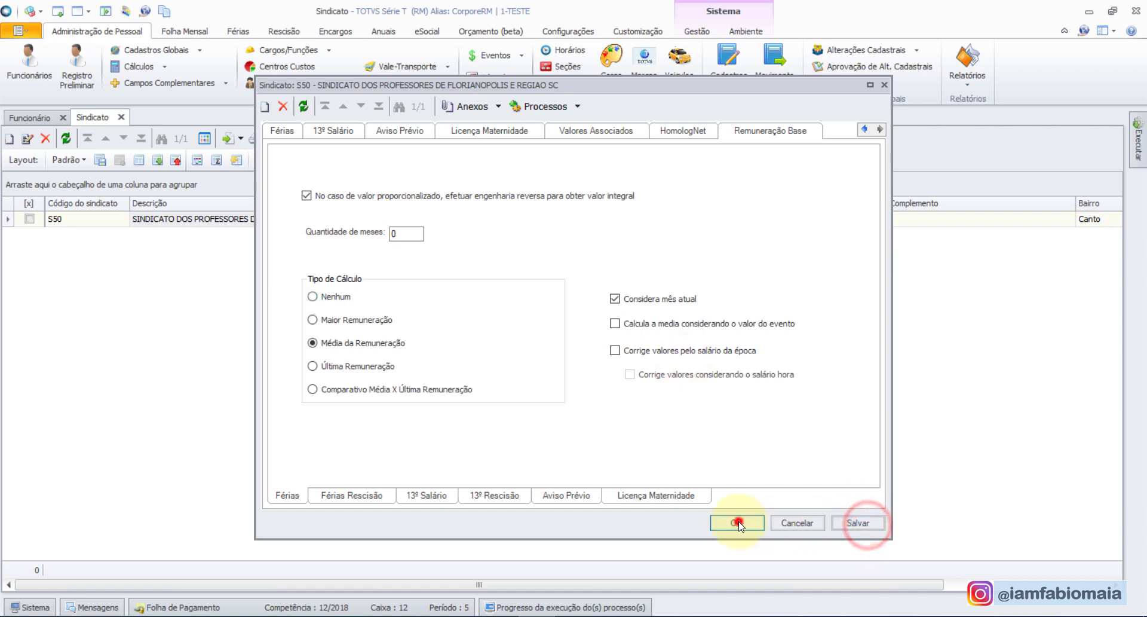
pyautogui.click(37, 117)
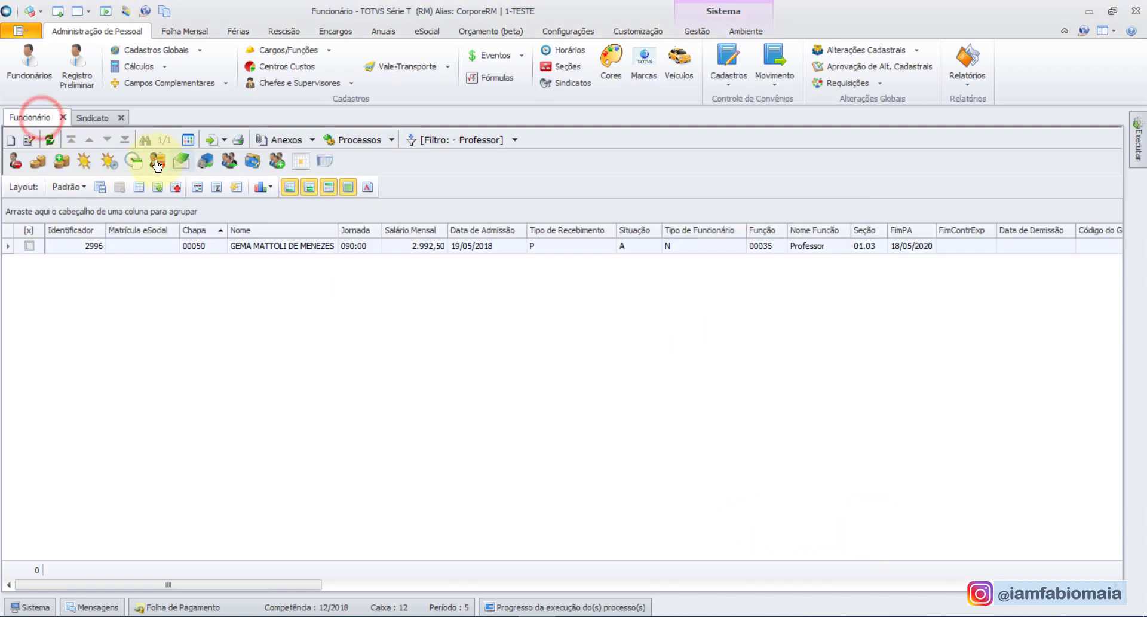
# - Open the professor's vacation period starting 17/12/2018, calculate the vacation, and display its receipt
pyautogui.click(91, 159)
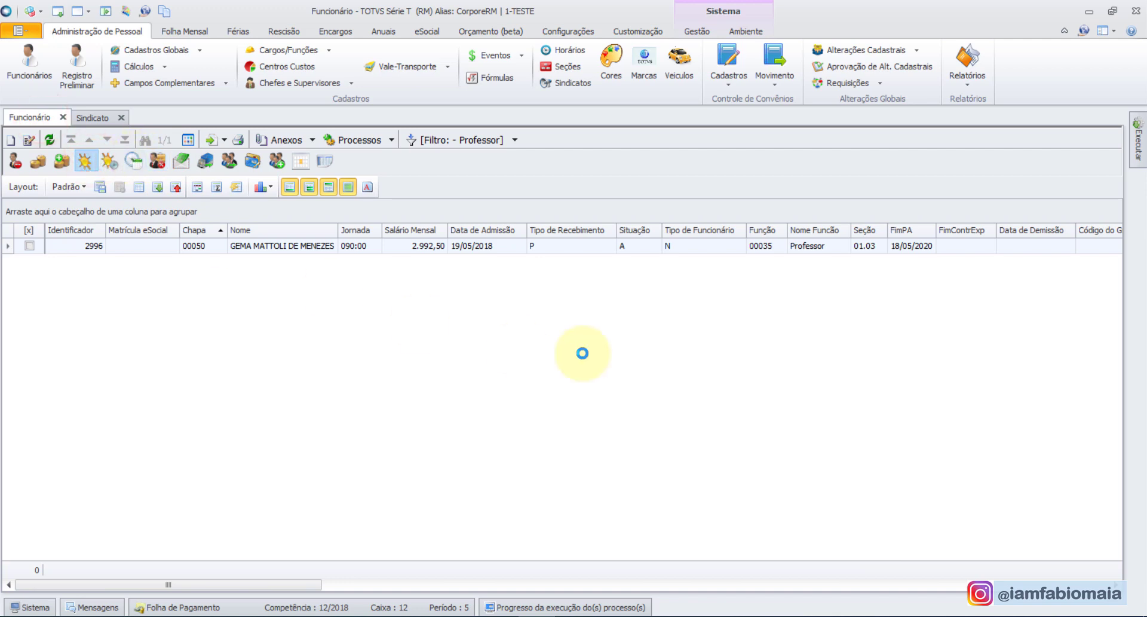
pyautogui.click(359, 456)
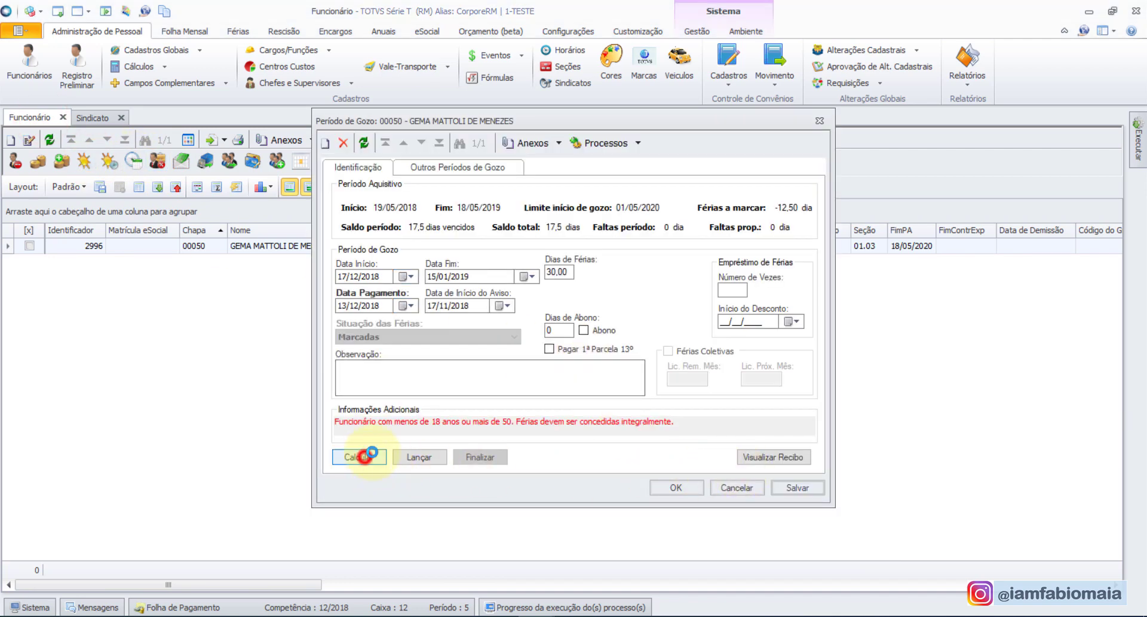
pyautogui.click(772, 457)
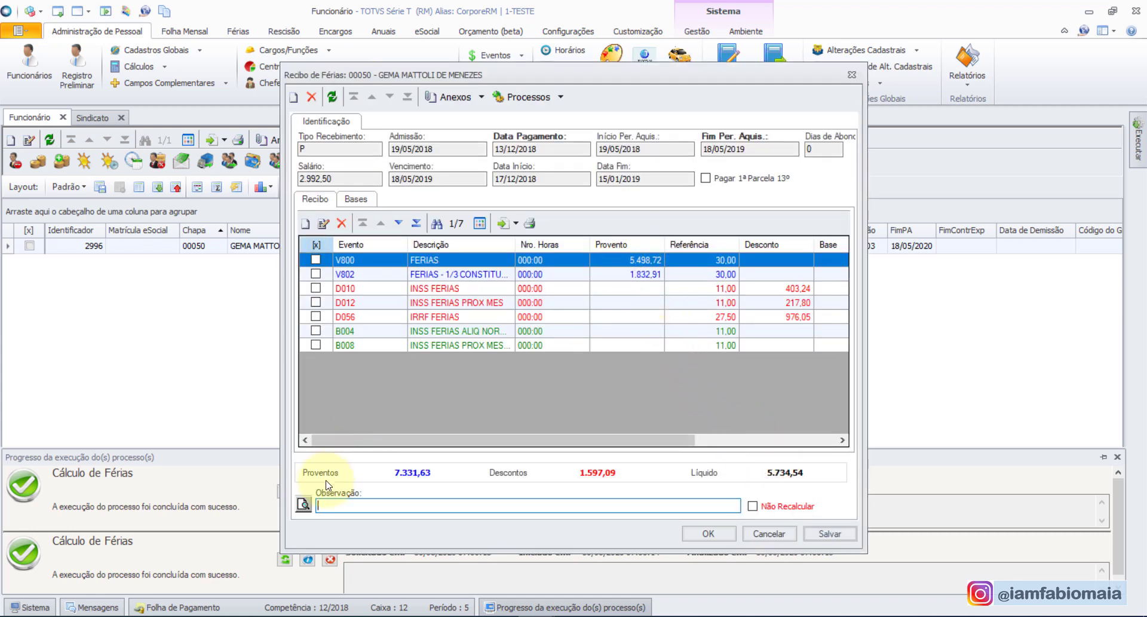
# - Open the vacation receipt's process log and show its base remuneration log in Notepad
pyautogui.click(304, 505)
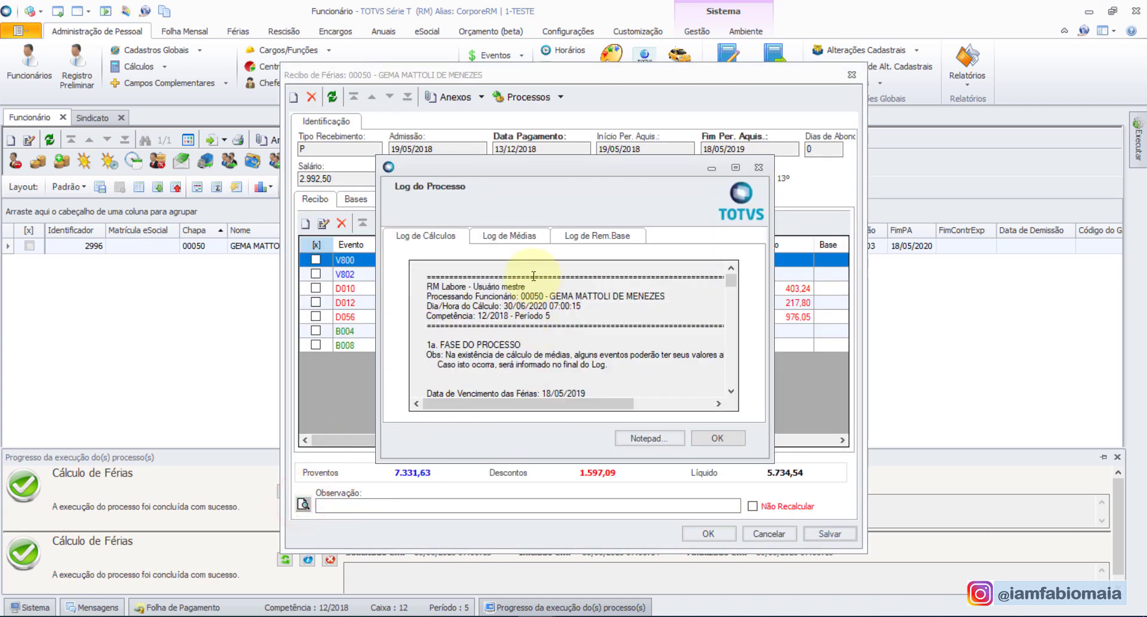
pyautogui.click(590, 239)
pyautogui.click(642, 440)
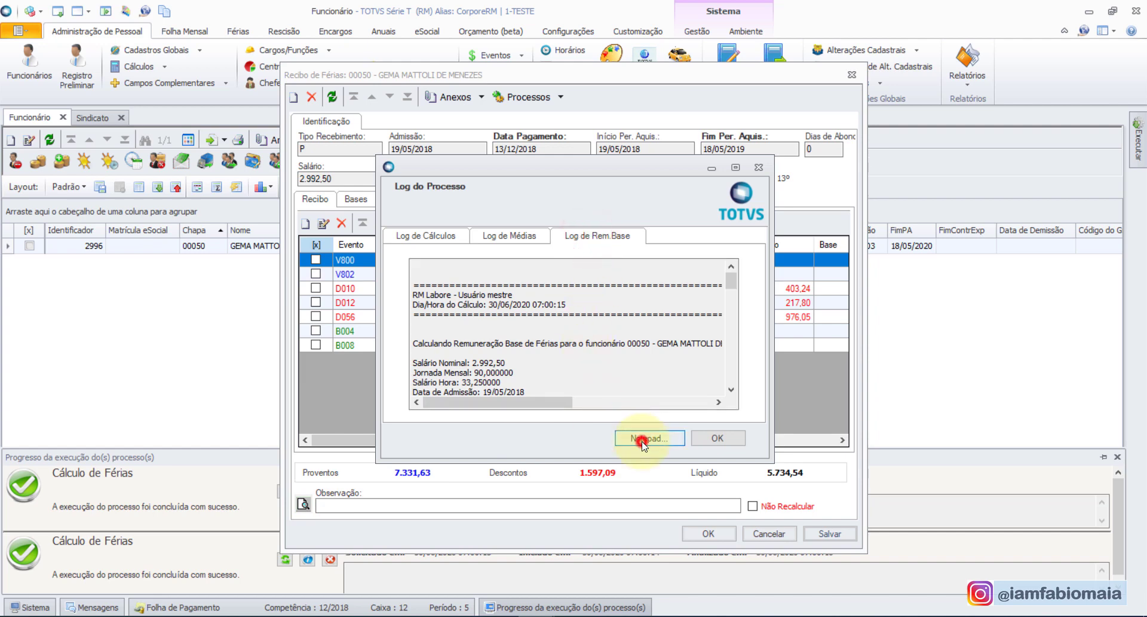
pyautogui.click(894, 259)
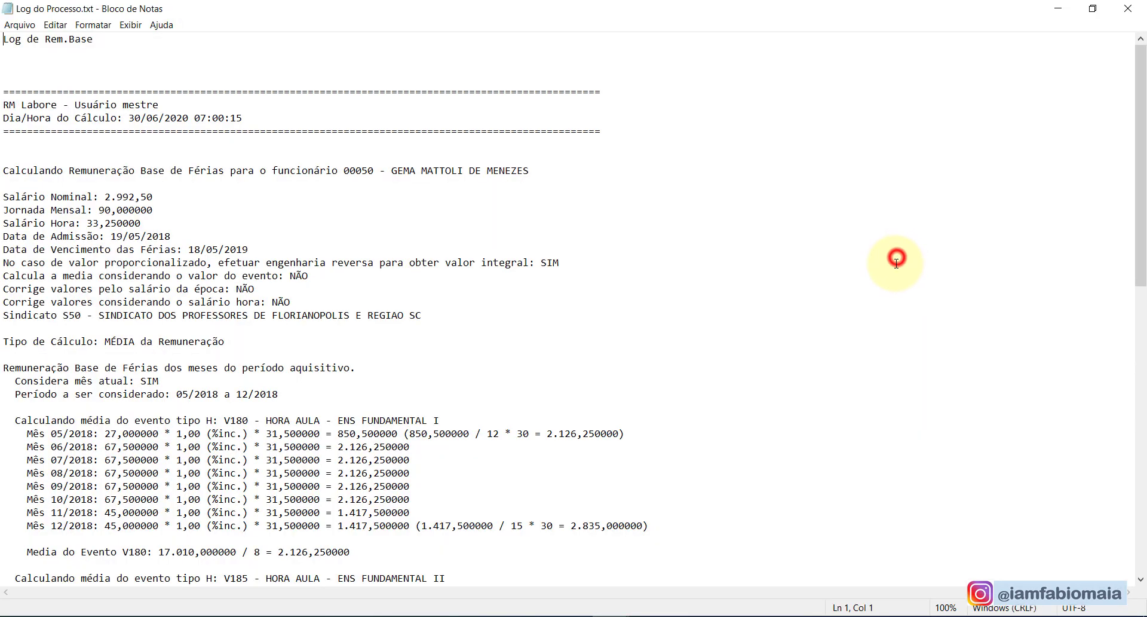
# - Highlight the monthly lines of event V180 from Mês 05/2018 onward to examine how proportional months are converted to full values
pyautogui.click(631, 433)
pyautogui.hotkey('shift', 'Home')
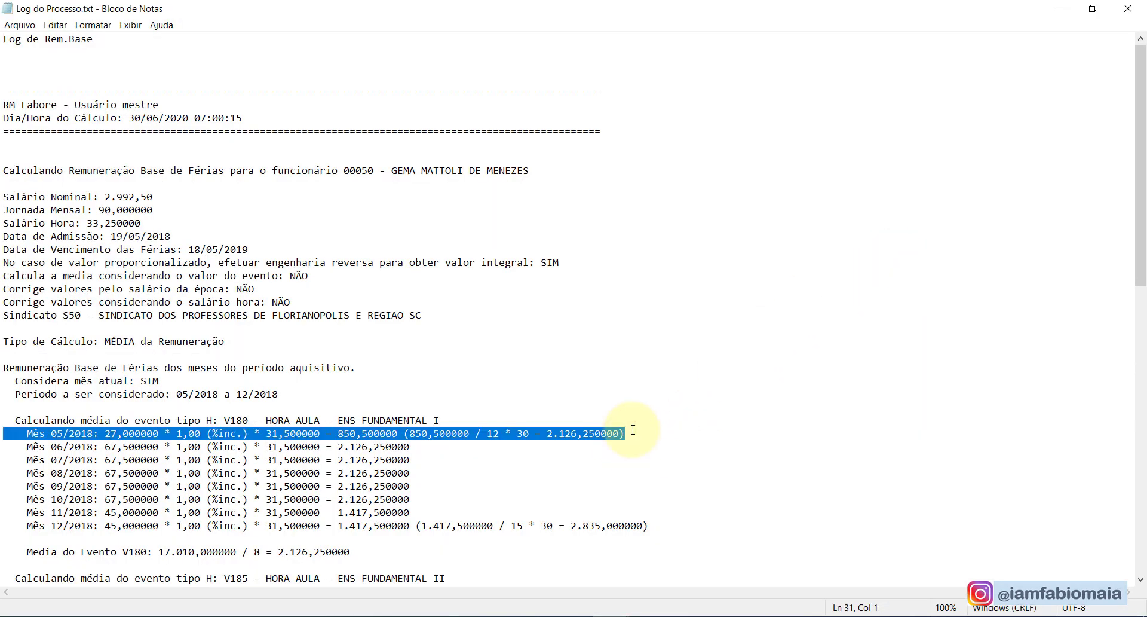
pyautogui.press('Home')
pyautogui.hotkey('shift', 'Down')
pyautogui.hotkey('shift', 'Down')
pyautogui.hotkey('shift', 'Down')
pyautogui.hotkey('shift', 'Down')
pyautogui.hotkey('shift', 'Down')
pyautogui.hotkey('shift', 'Down')
pyautogui.hotkey('shift', 'Down')
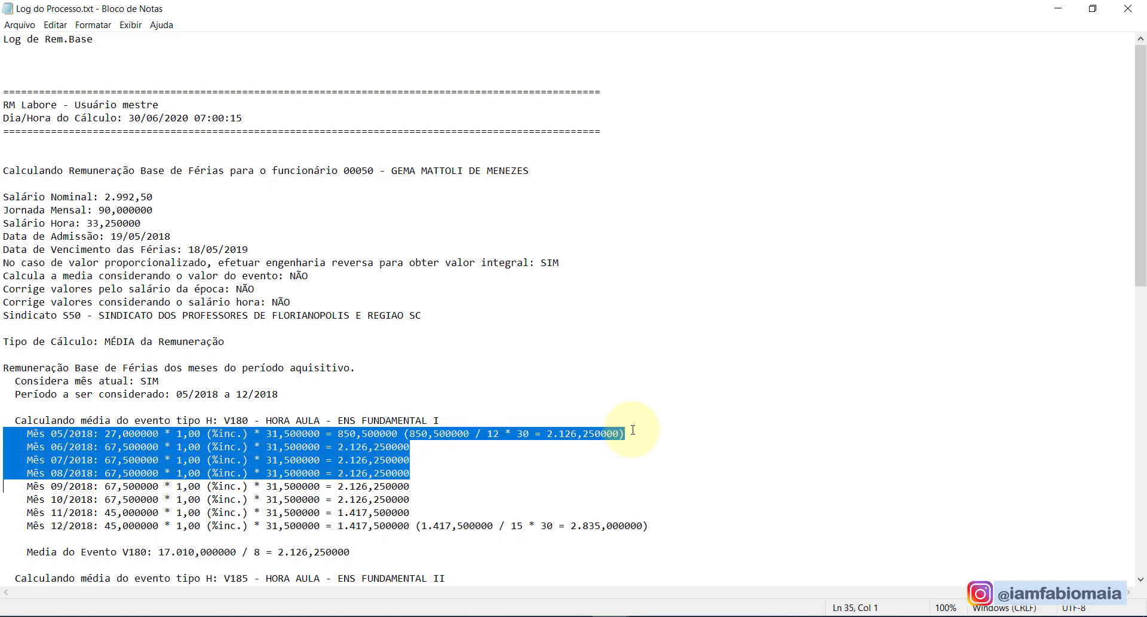
pyautogui.hotkey('shift', 'Up')
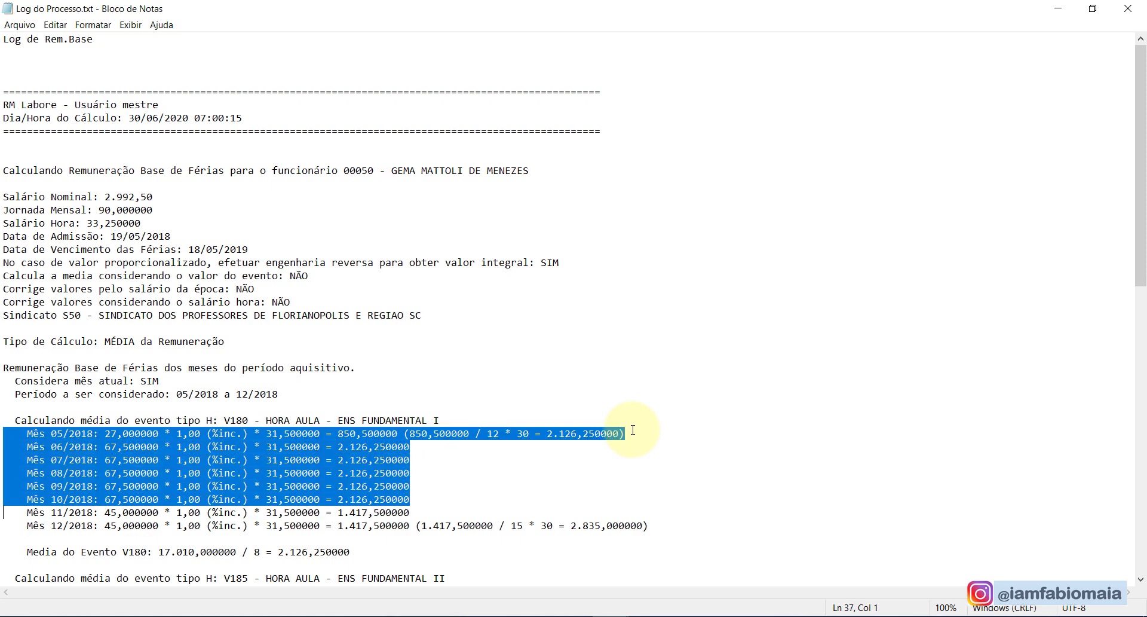
pyautogui.press('Home')
pyautogui.hotkey('shift', 'Down')
pyautogui.hotkey('shift', 'Down')
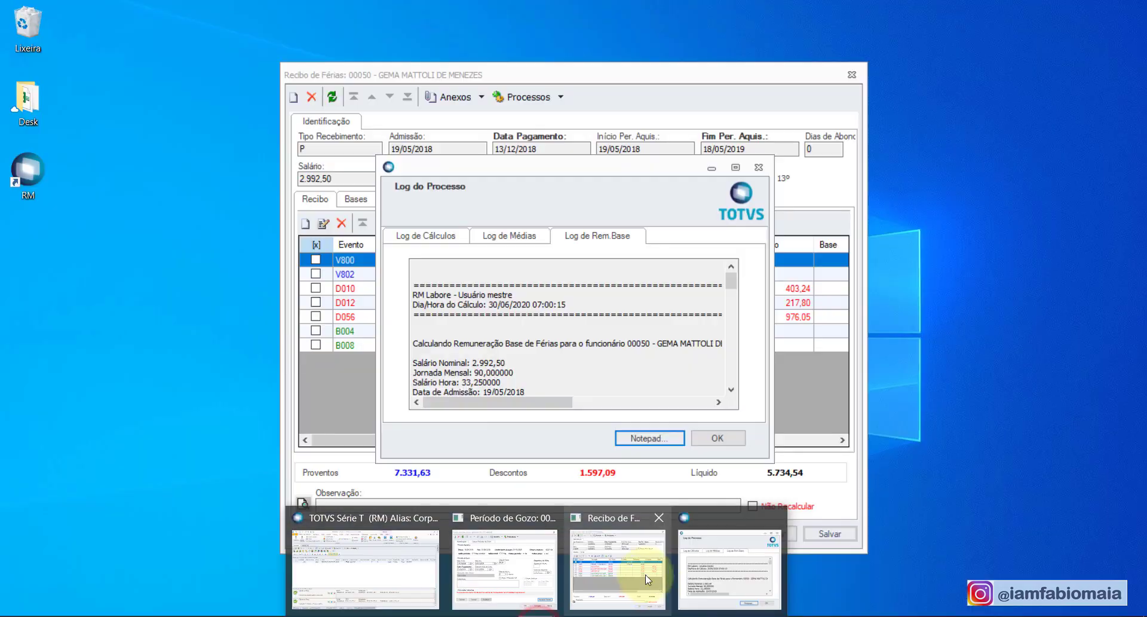
# - Return to the payroll application, close the process log and check the FERIAS event amount on the receipt
pyautogui.click(707, 582)
pyautogui.click(707, 439)
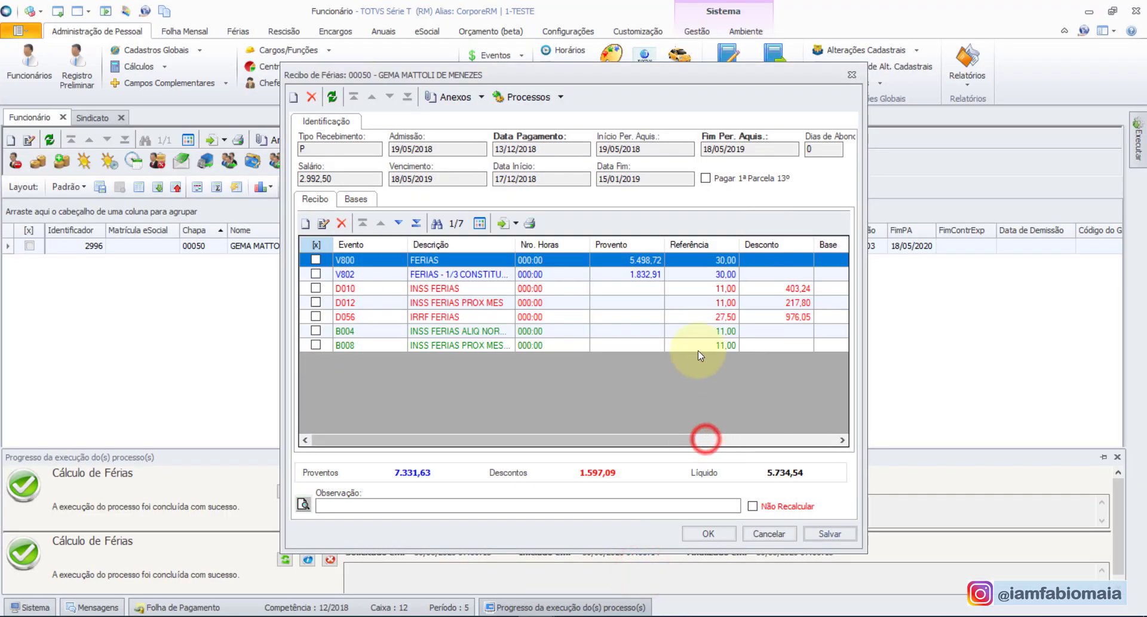
pyautogui.click(646, 261)
# - Switch to the Notepad log and check the monthly remuneration summary and the Total da Remuneração Base de Férias
pyautogui.moveTo(611, 611)
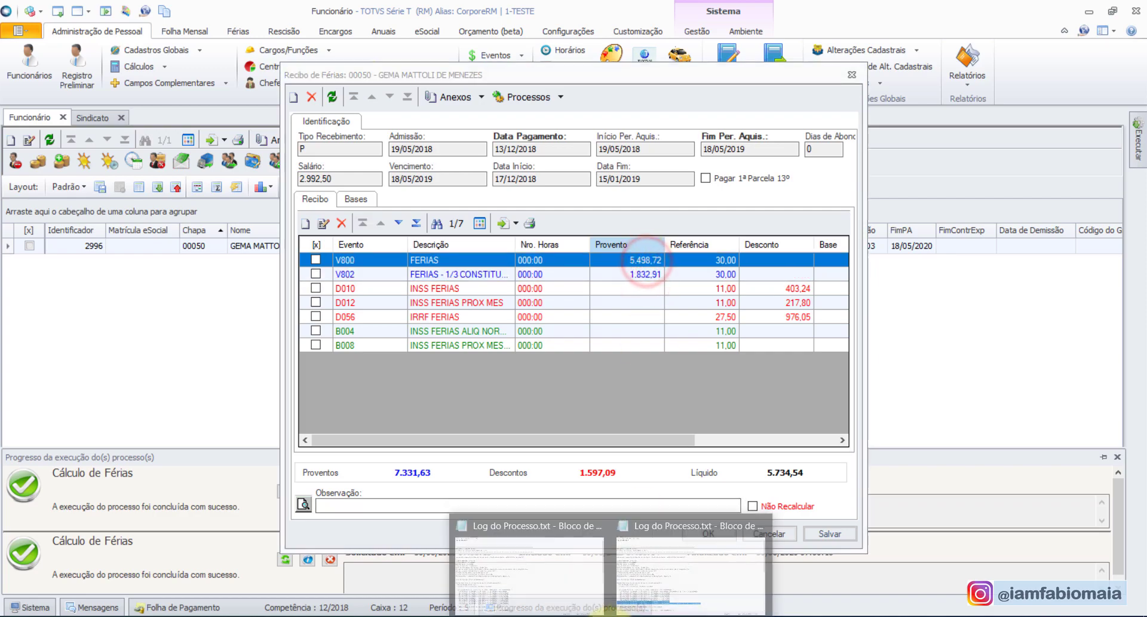
pyautogui.click(707, 576)
pyautogui.click(439, 565)
pyautogui.scroll(-5, 482, 548)
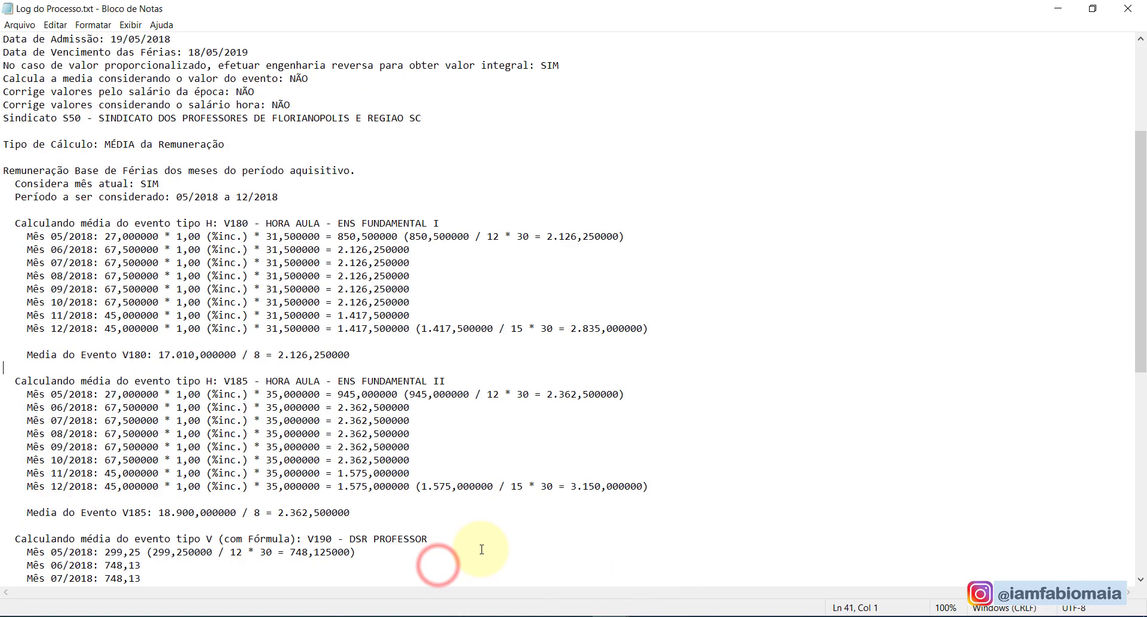
pyautogui.scroll(-12, 482, 548)
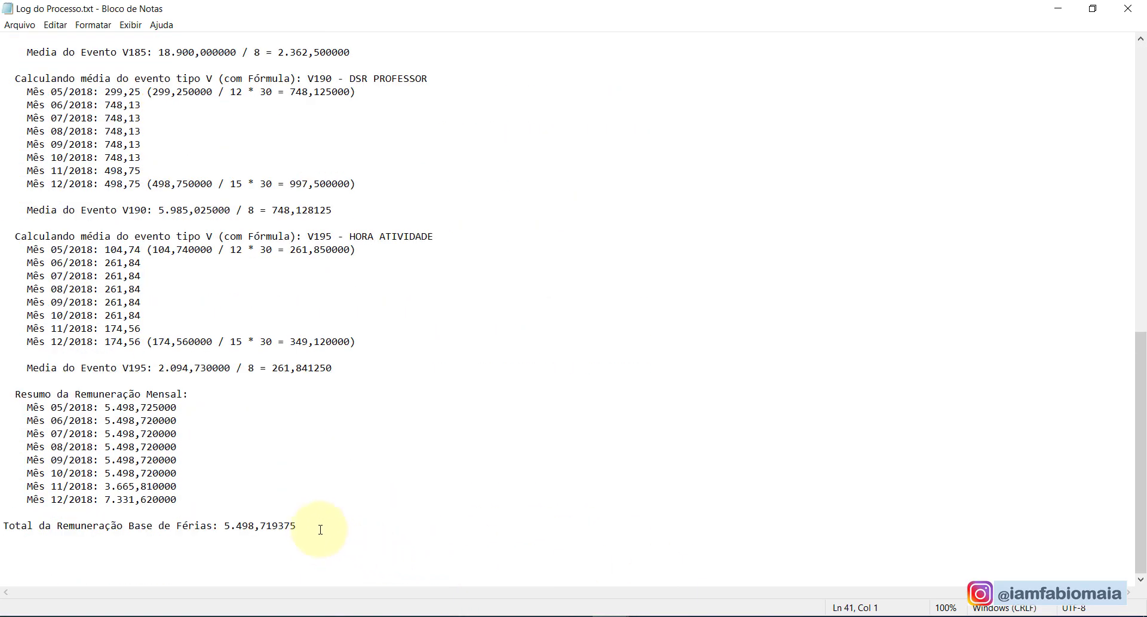
# - Switch back to the payroll application, and confirm and close both the vacation receipt and the vacation period
pyautogui.moveTo(551, 597)
pyautogui.click(635, 566)
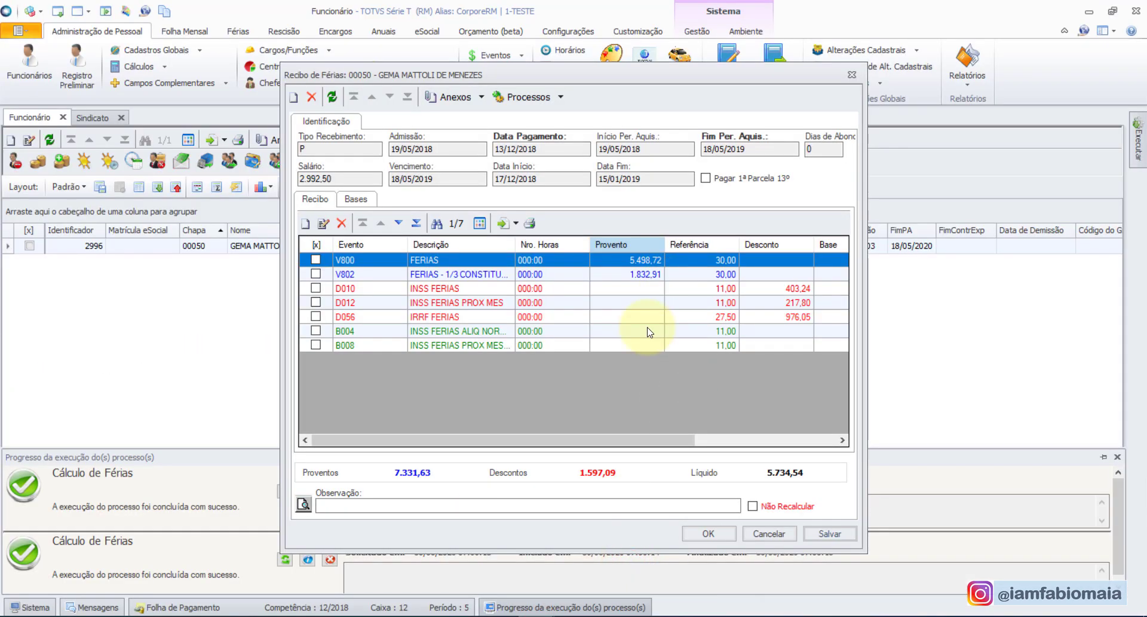
pyautogui.click(708, 533)
pyautogui.click(680, 489)
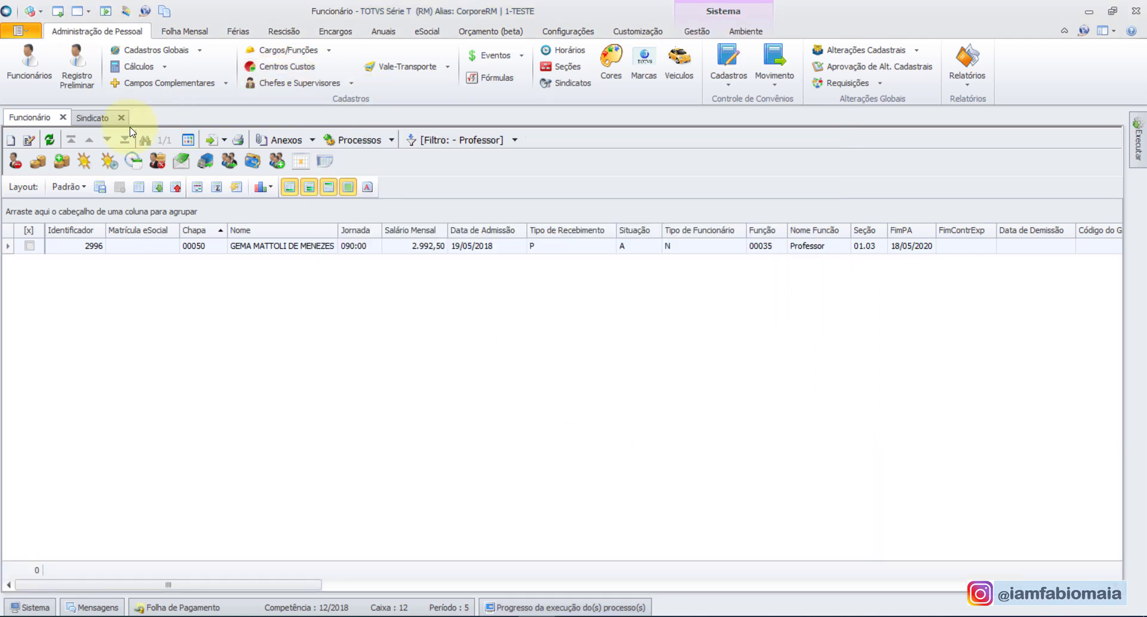
# - Open the payroll events list and check the Compõe Remuneração Base de Professor option in event V180
pyautogui.click(523, 55)
pyautogui.click(513, 68)
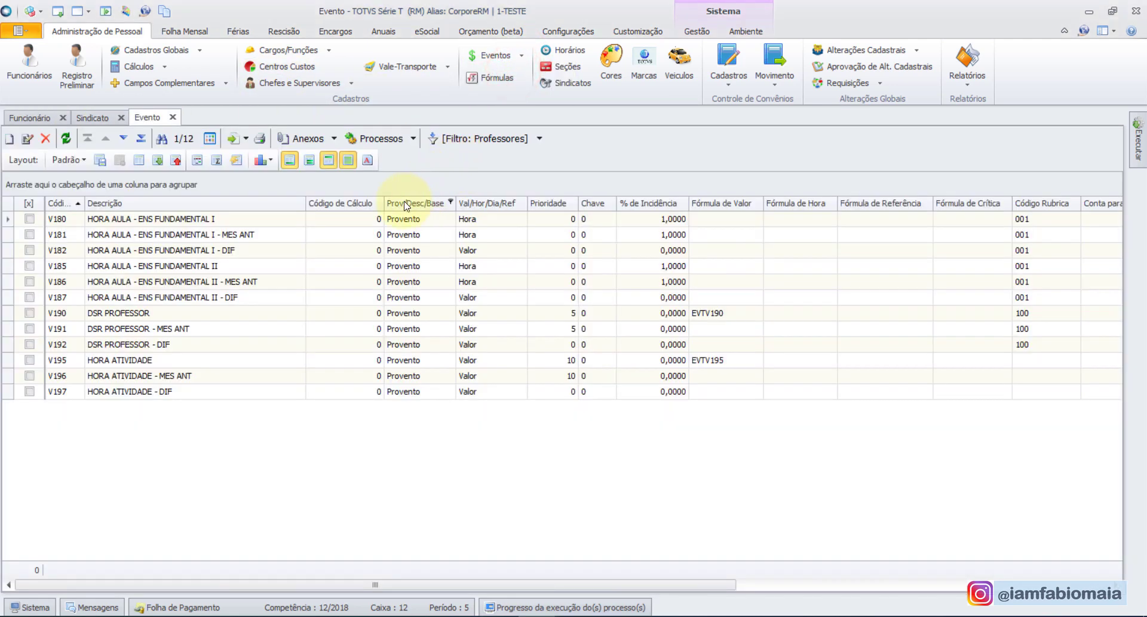
pyautogui.doubleClick(180, 221)
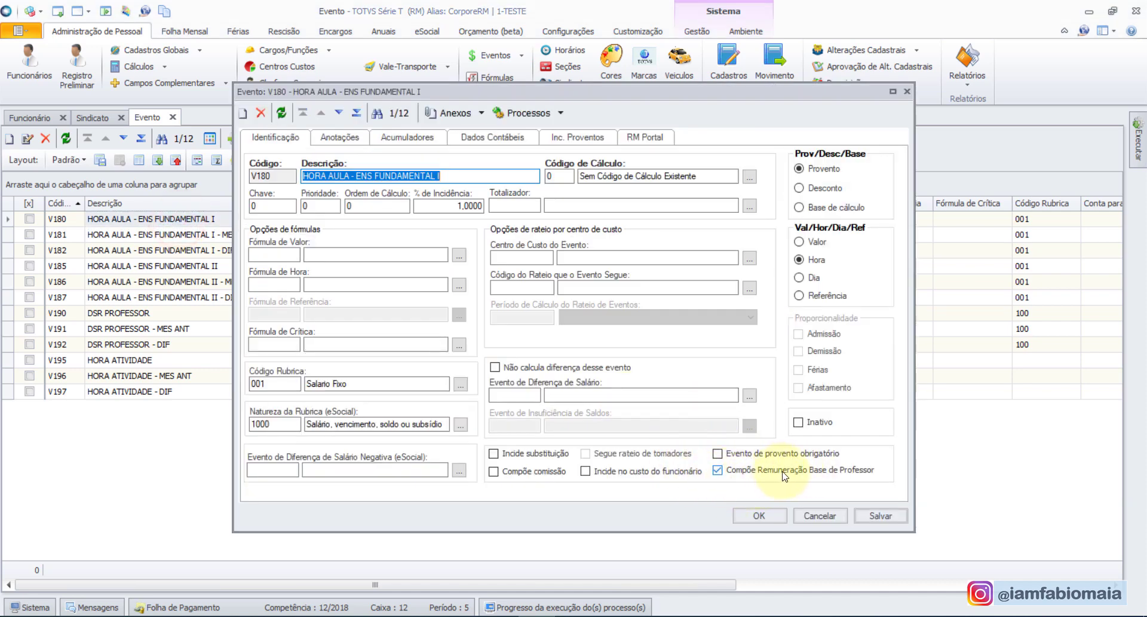
pyautogui.click(768, 515)
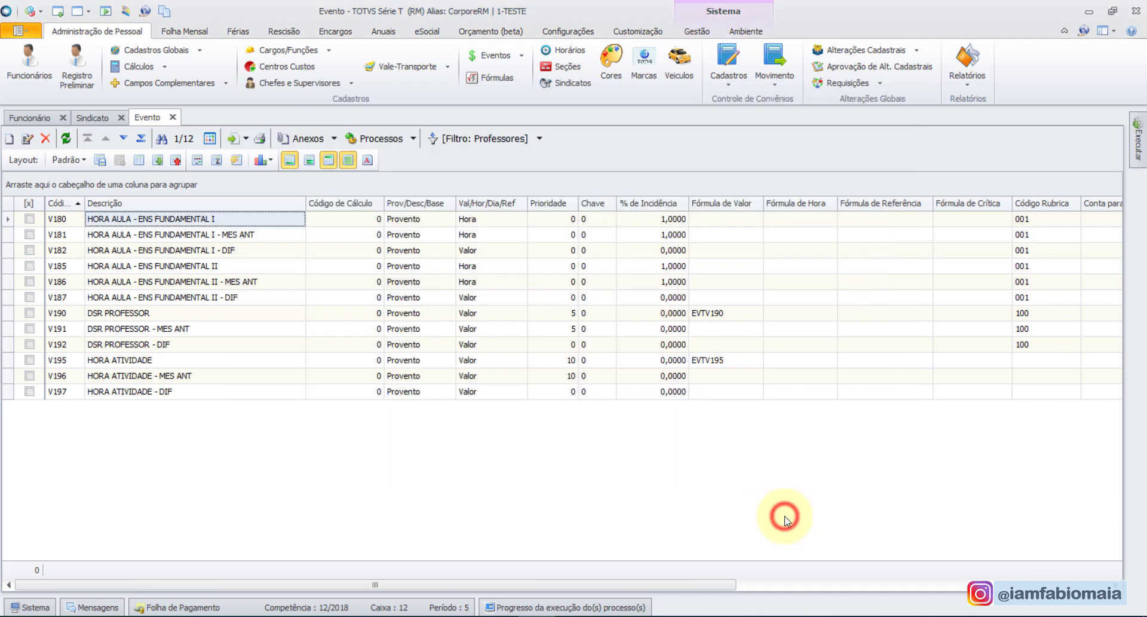
# - Open union S50 and check its average parameter for using base remuneration for professors
pyautogui.click(91, 118)
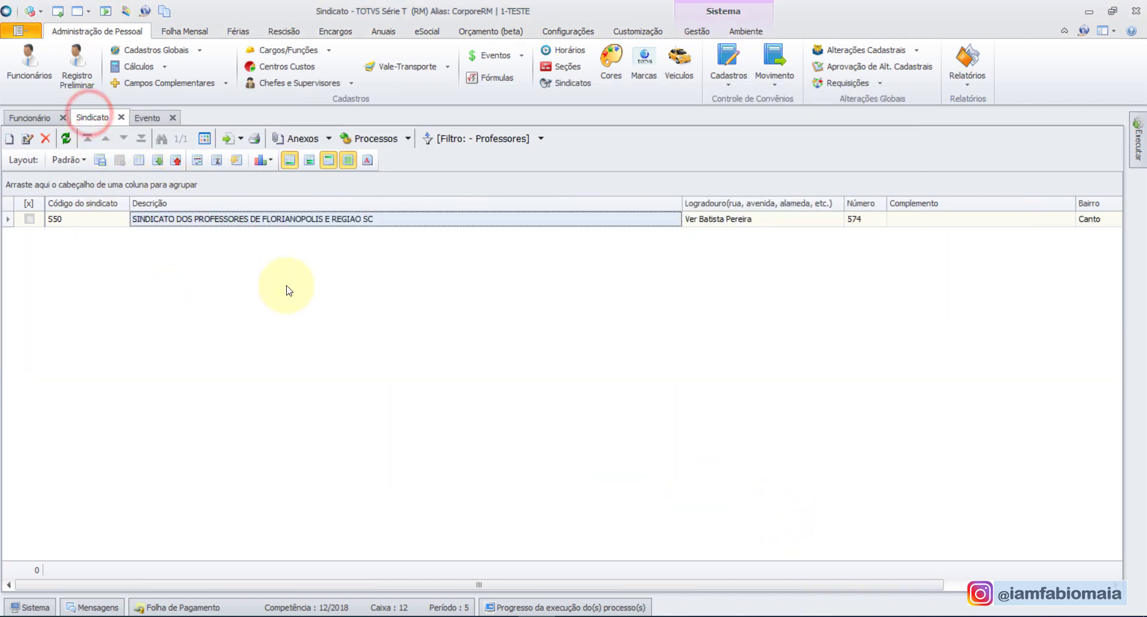
pyautogui.doubleClick(280, 219)
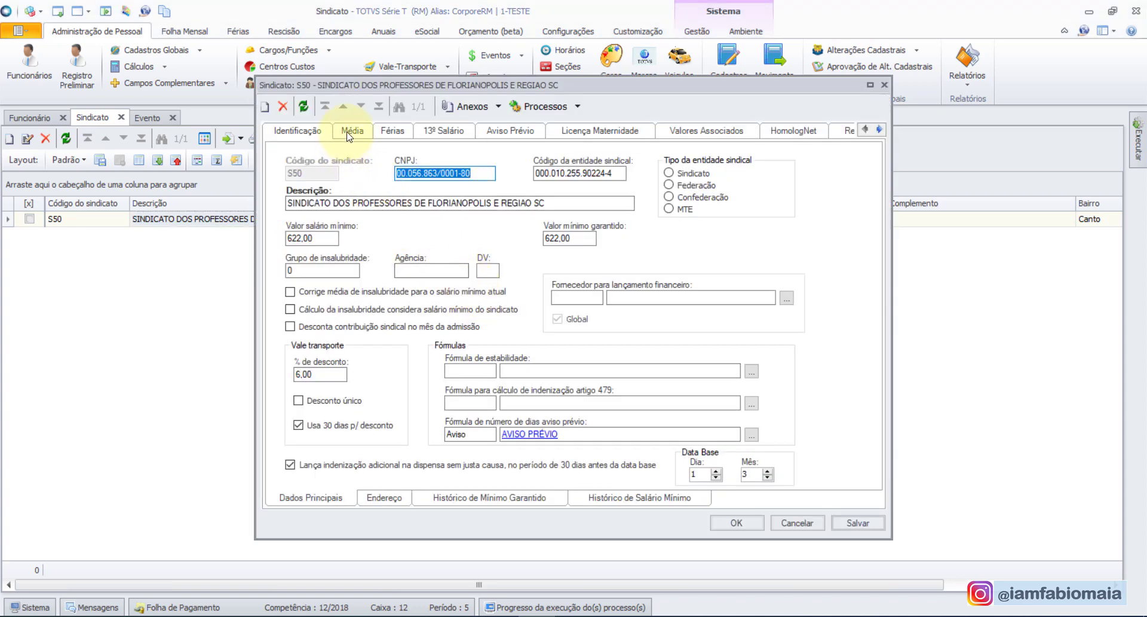
pyautogui.click(352, 130)
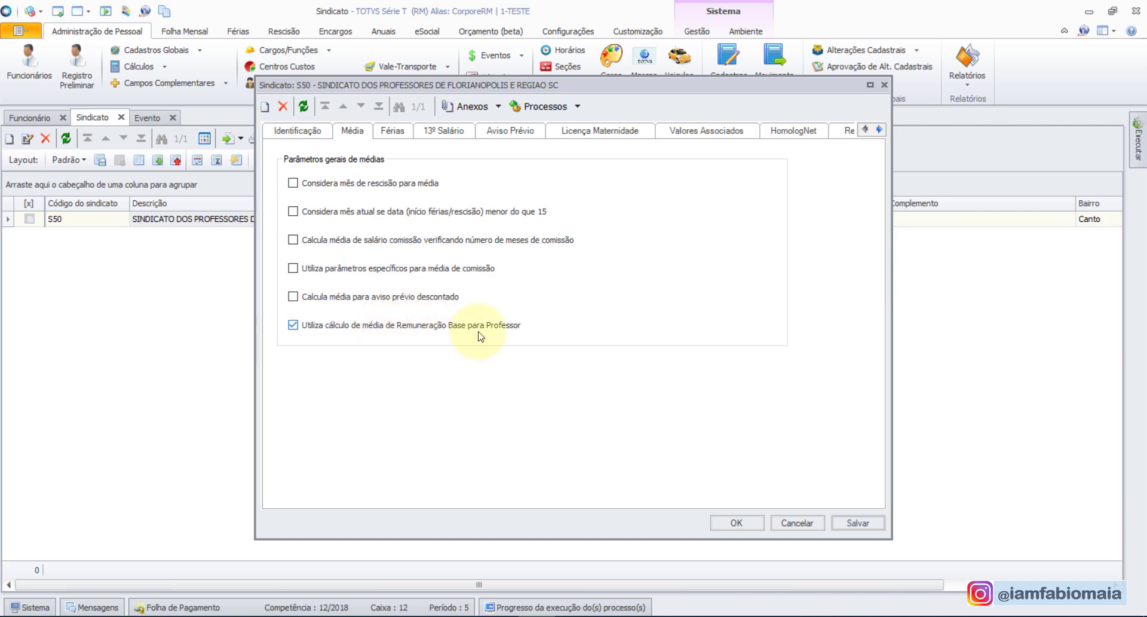
# - Review union S50's base remuneration settings for Férias, Férias Rescisão, 13º Salário, 13º Rescisão, Aviso Prévio and Licença Maternidade
pyautogui.click(847, 132)
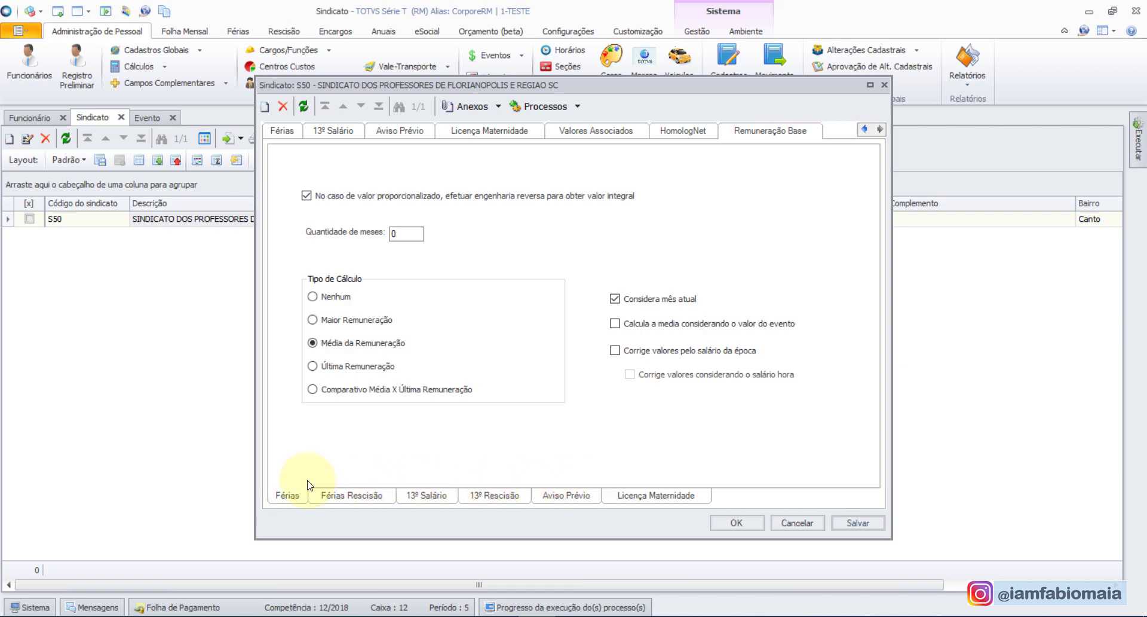
pyautogui.click(364, 496)
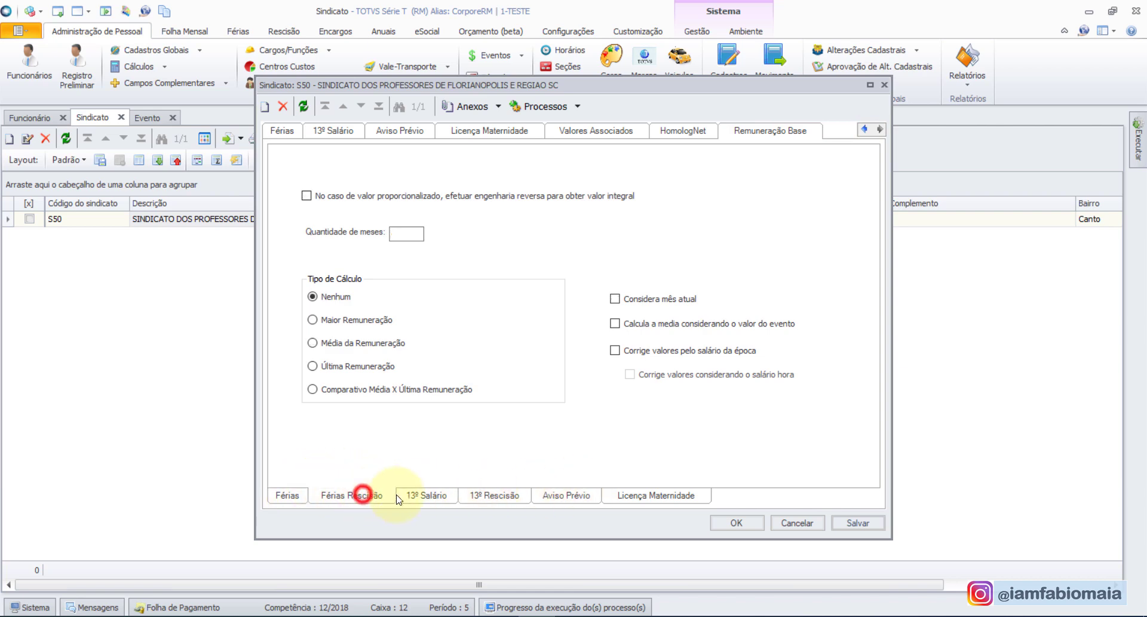
pyautogui.click(430, 495)
pyautogui.click(480, 495)
pyautogui.click(563, 495)
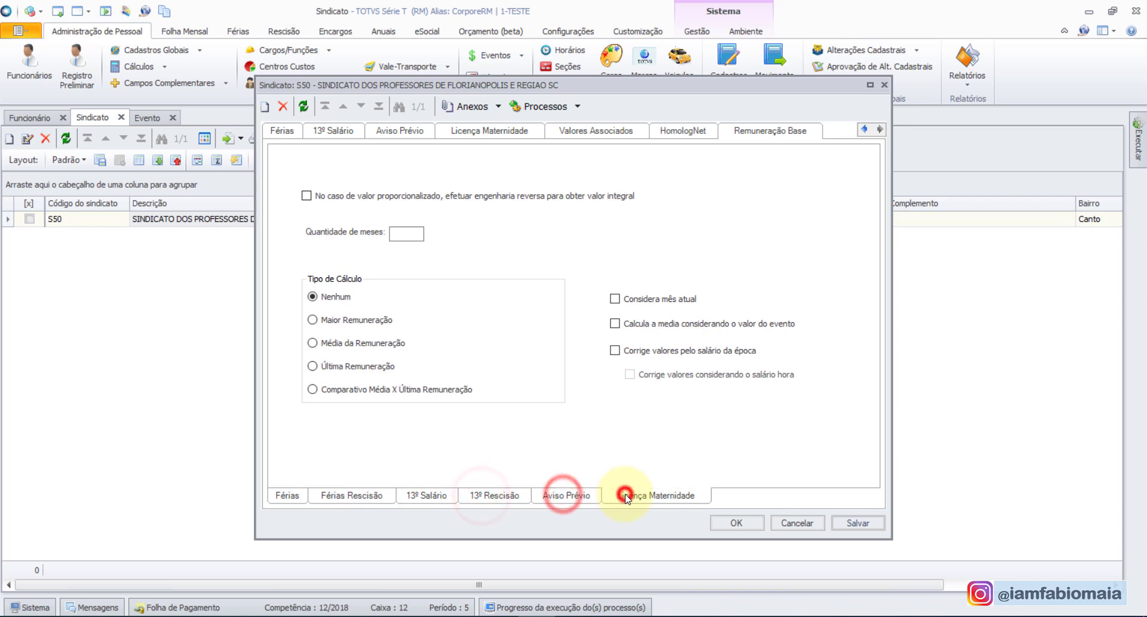
pyautogui.click(624, 495)
pyautogui.click(577, 496)
pyautogui.click(489, 499)
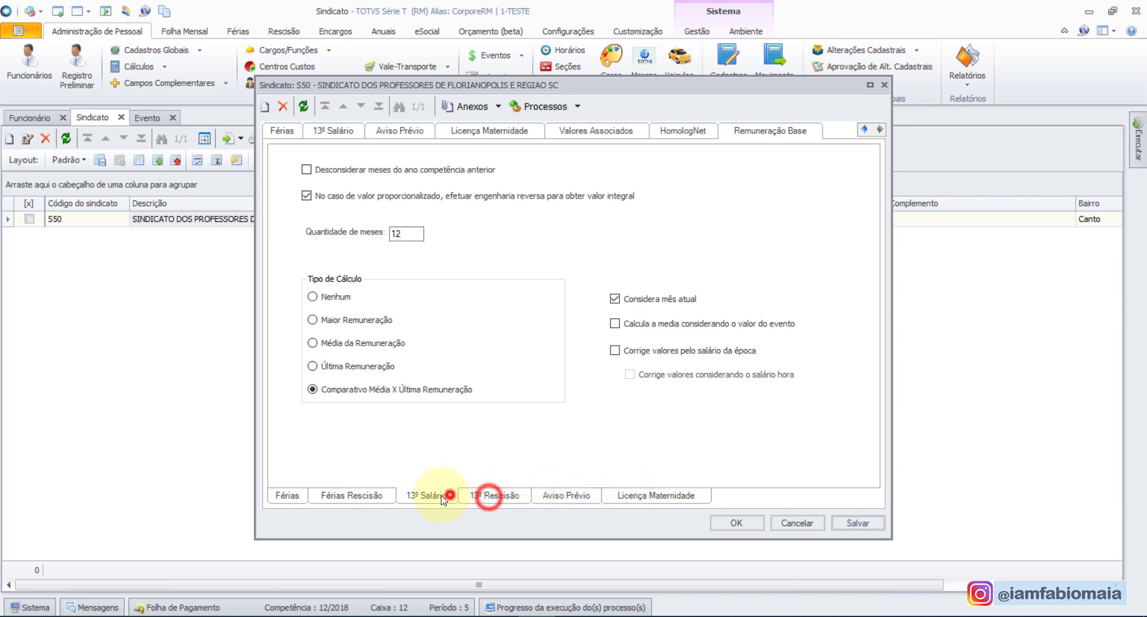
pyautogui.click(359, 496)
pyautogui.click(287, 496)
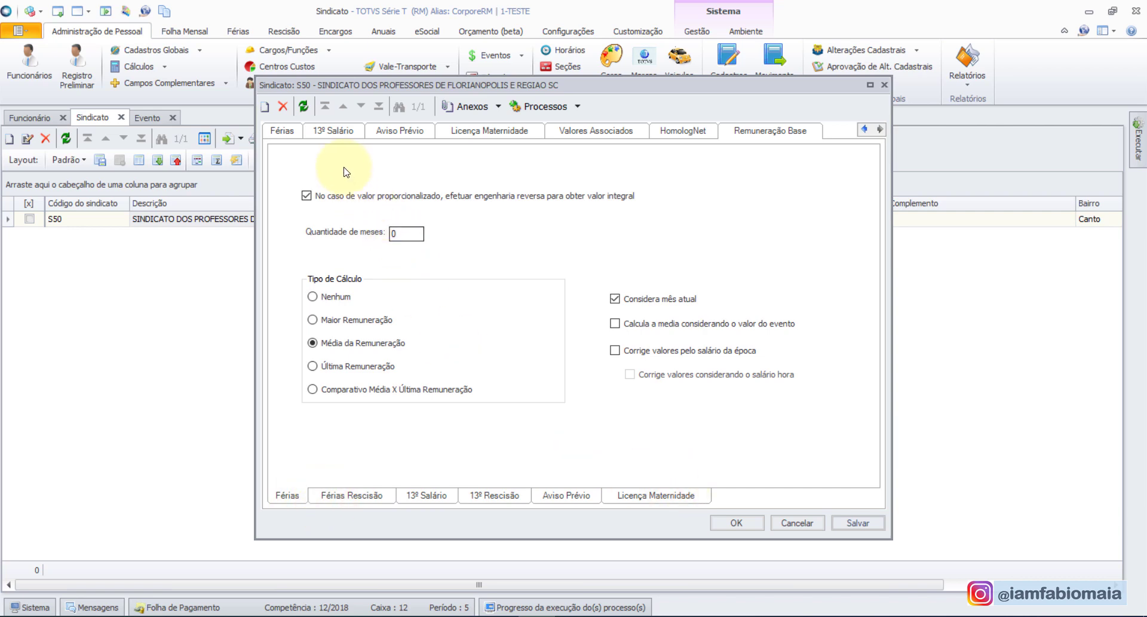
# - Compare union S50's general average parameters with its Férias base remuneration settings
pyautogui.click(865, 129)
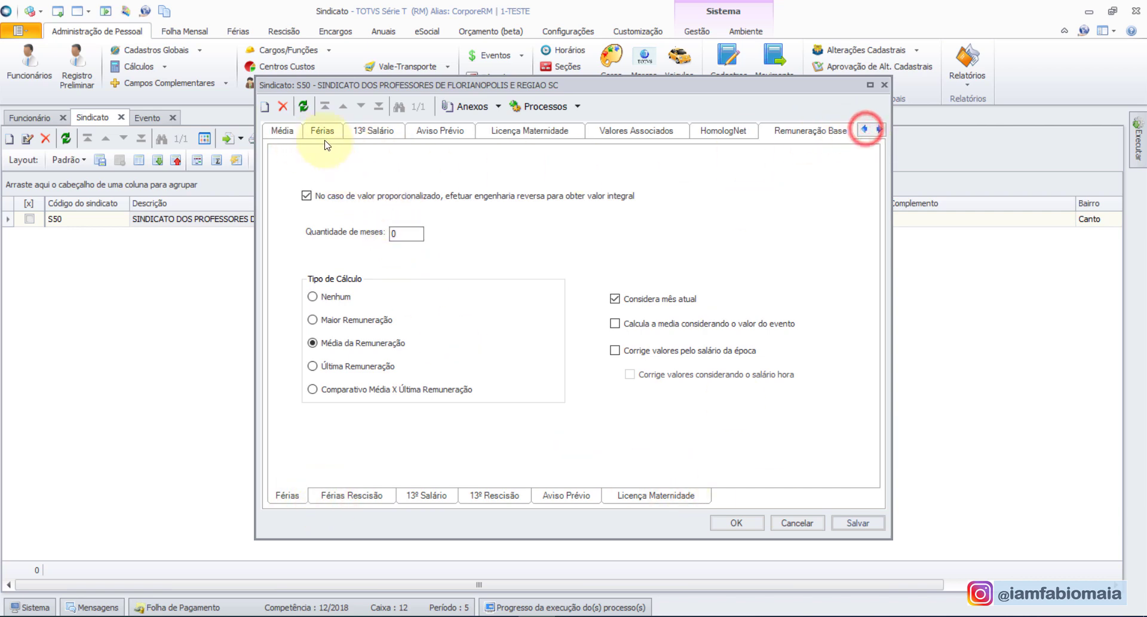
pyautogui.click(284, 131)
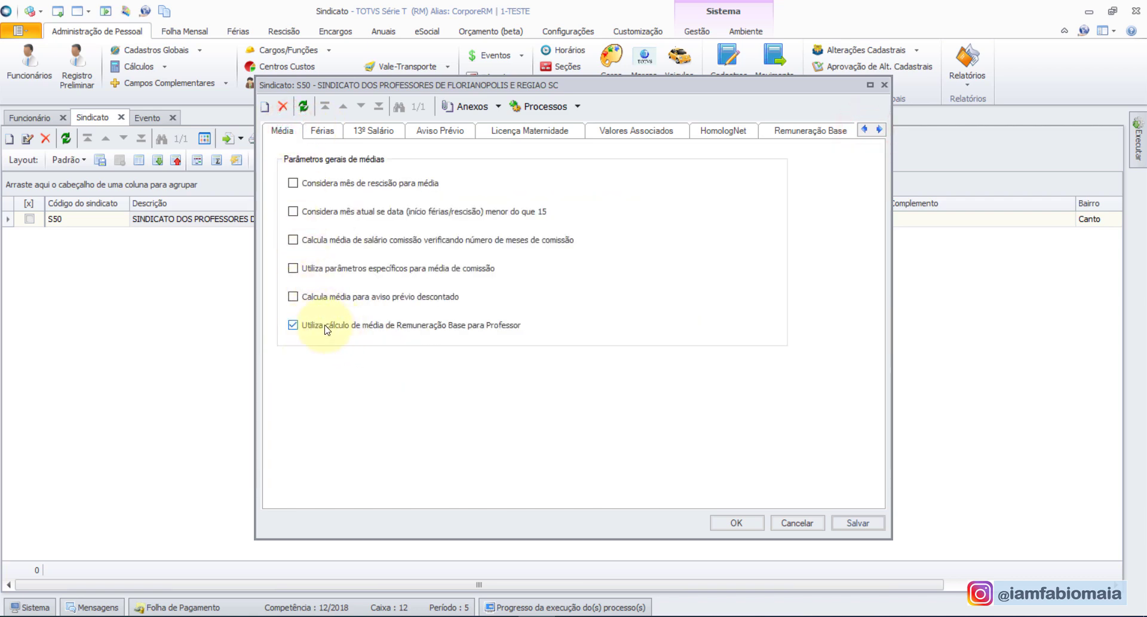
pyautogui.click(833, 129)
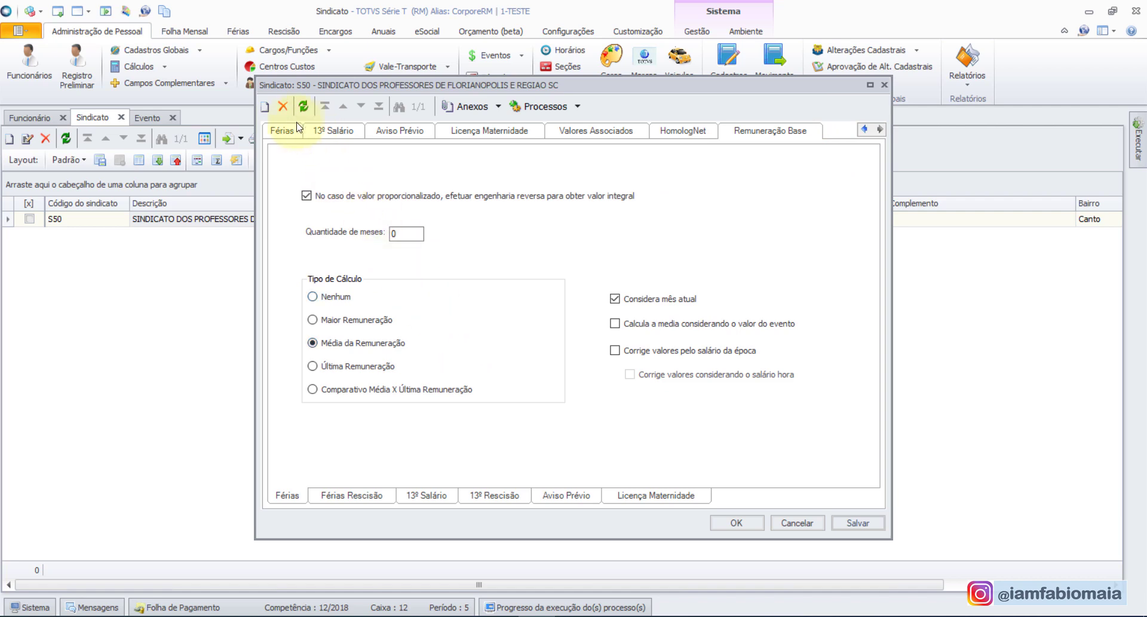
pyautogui.click(865, 130)
pyautogui.click(282, 130)
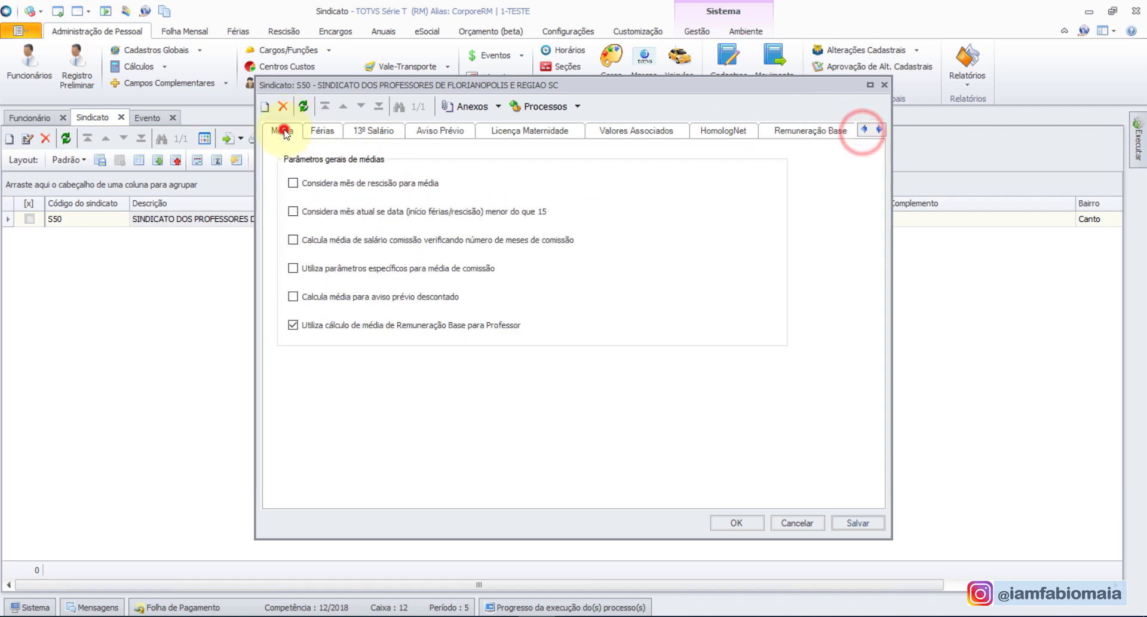
pyautogui.click(839, 131)
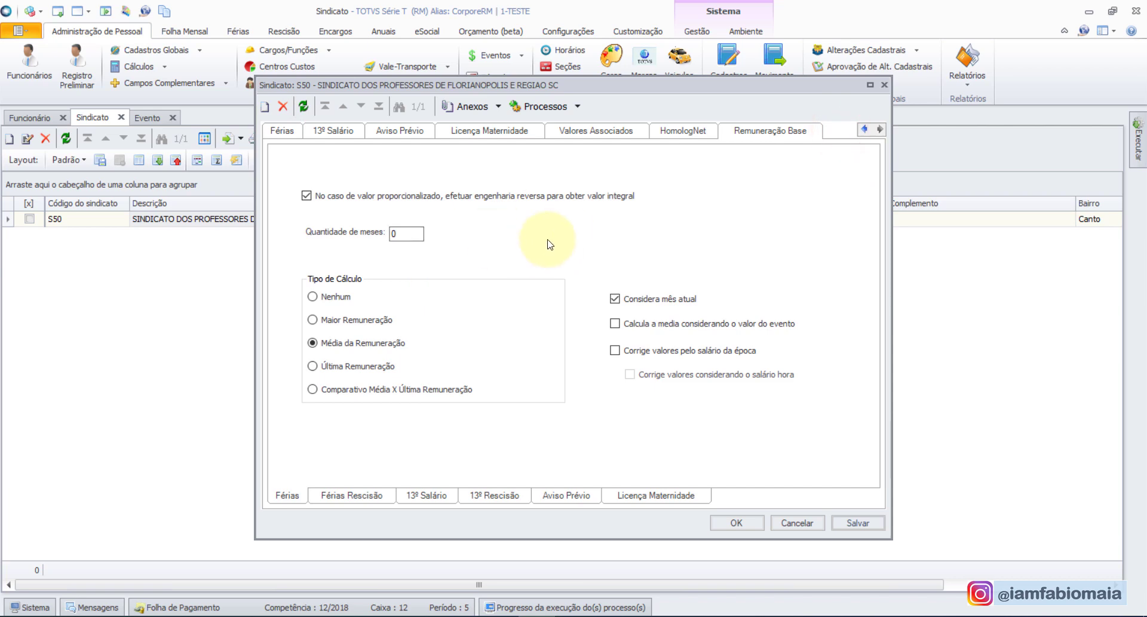
# - Confirm and close the union S50 record, and close the event, union and employee lists
pyautogui.click(737, 523)
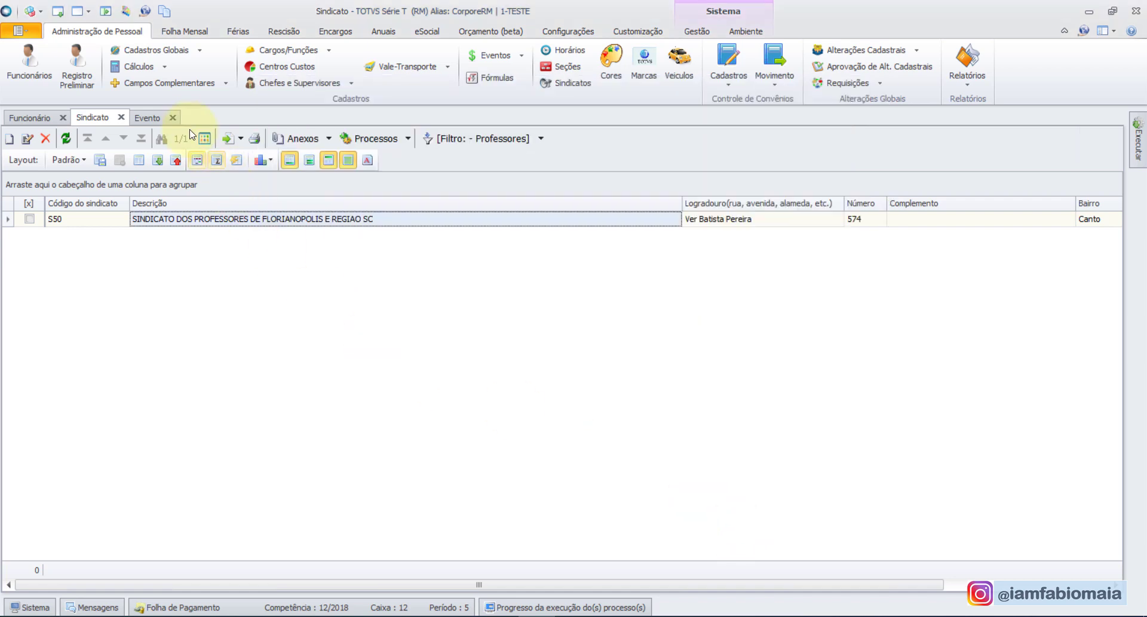
pyautogui.click(173, 117)
pyautogui.click(124, 117)
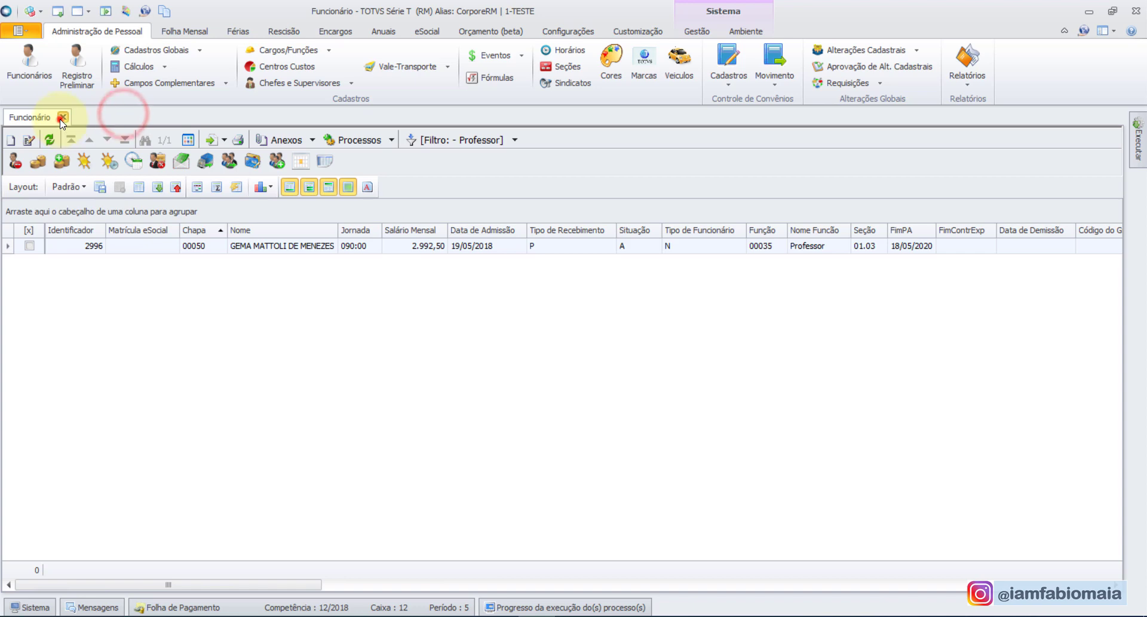
pyautogui.click(63, 118)
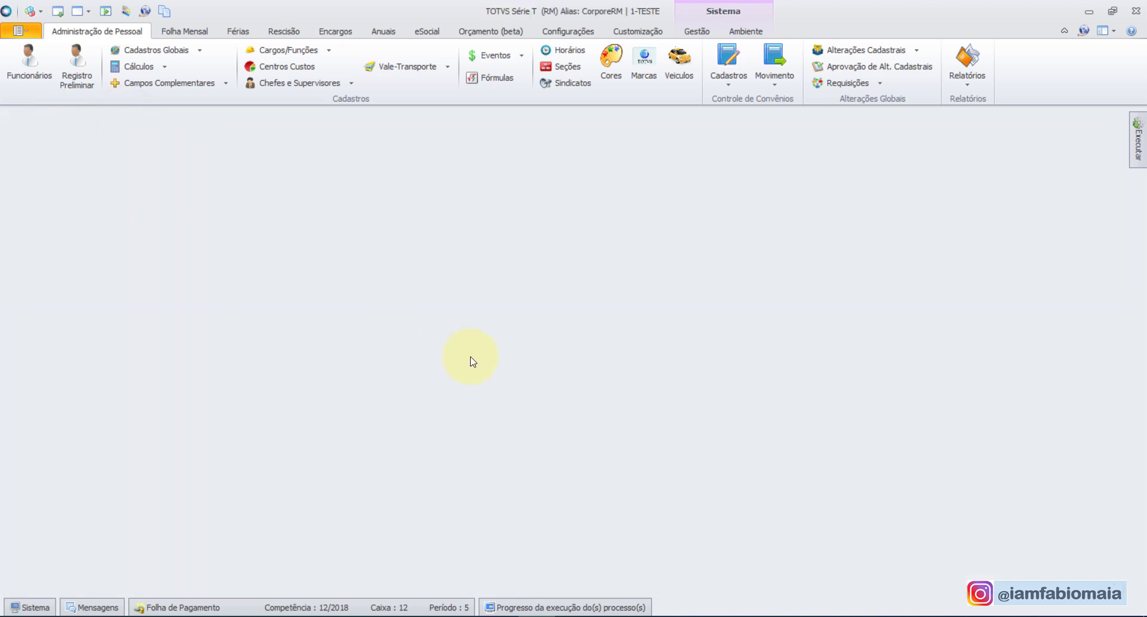